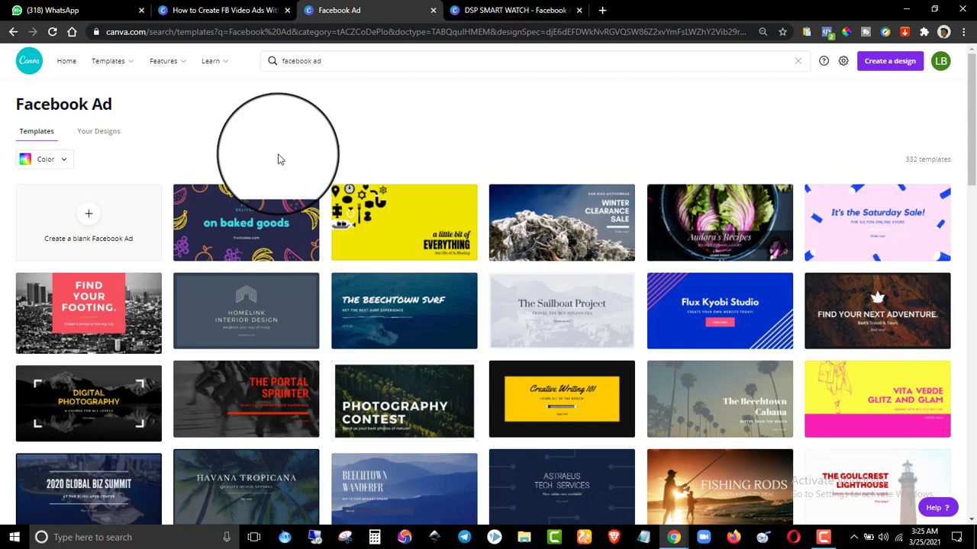
- Create a blank Facebook Ad design, then open the DSP SMART WATCH design for reference
click(107, 238)
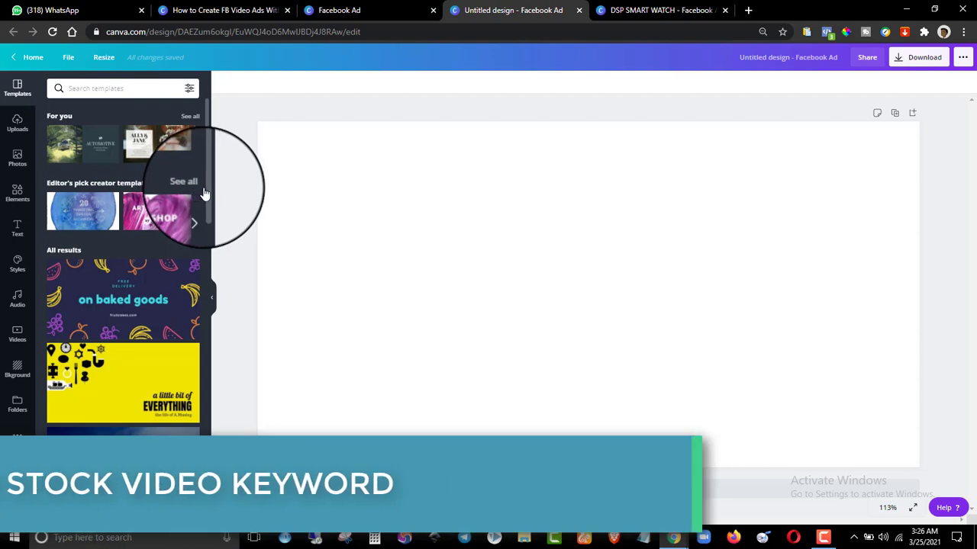
drag(340, 209, 852, 59)
scroll(686, 300, down, 20)
scroll(686, 305, up, 20)
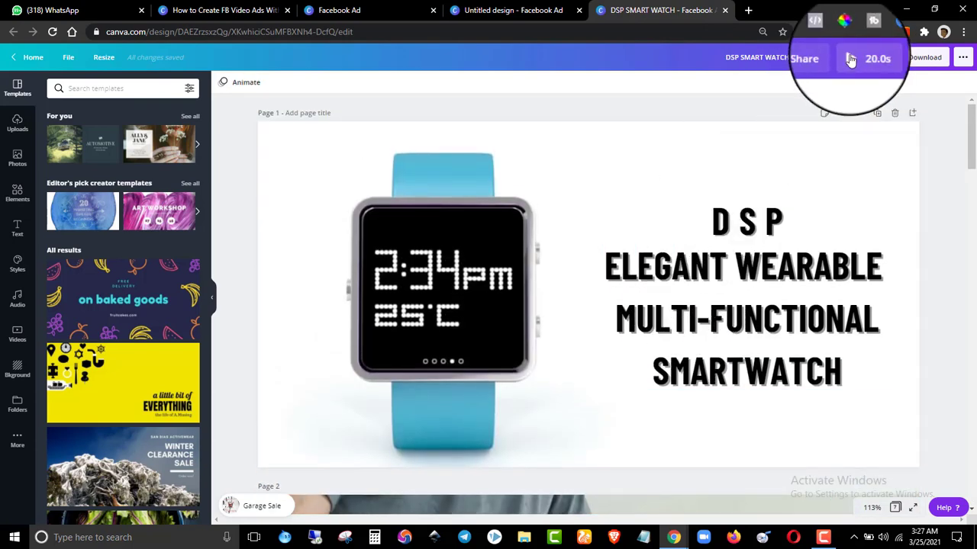
- Check the Download file types and play the 20.0s DSP SMART WATCH preview full screen
click(924, 58)
click(832, 127)
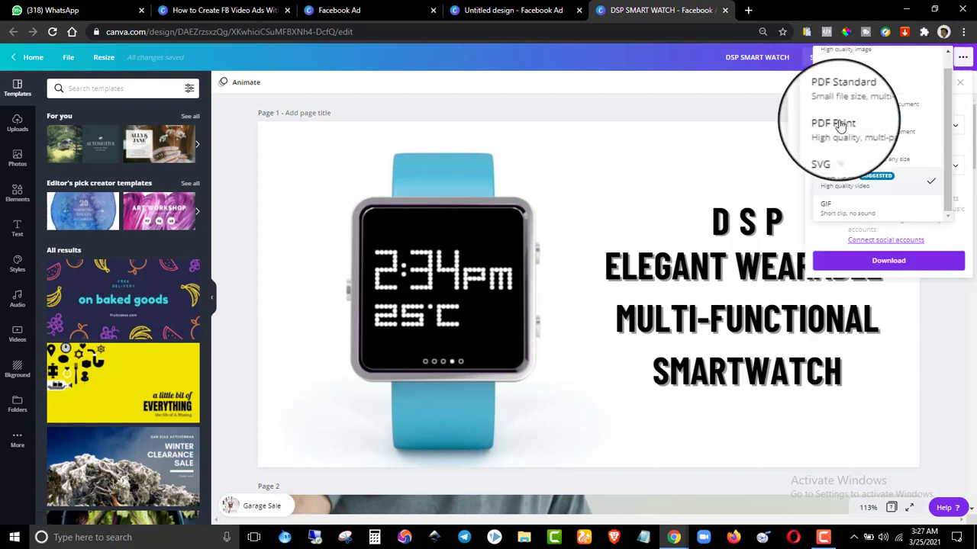
click(853, 59)
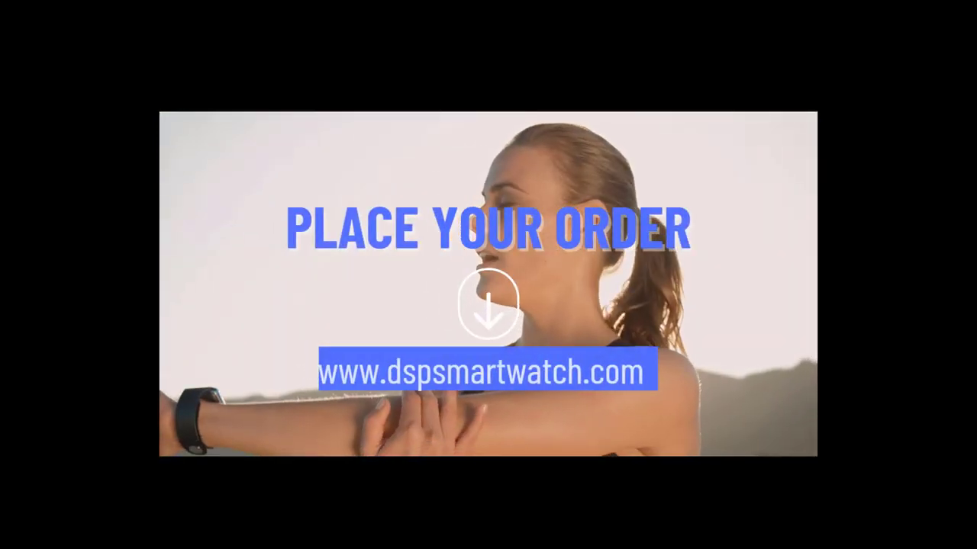
key(Escape)
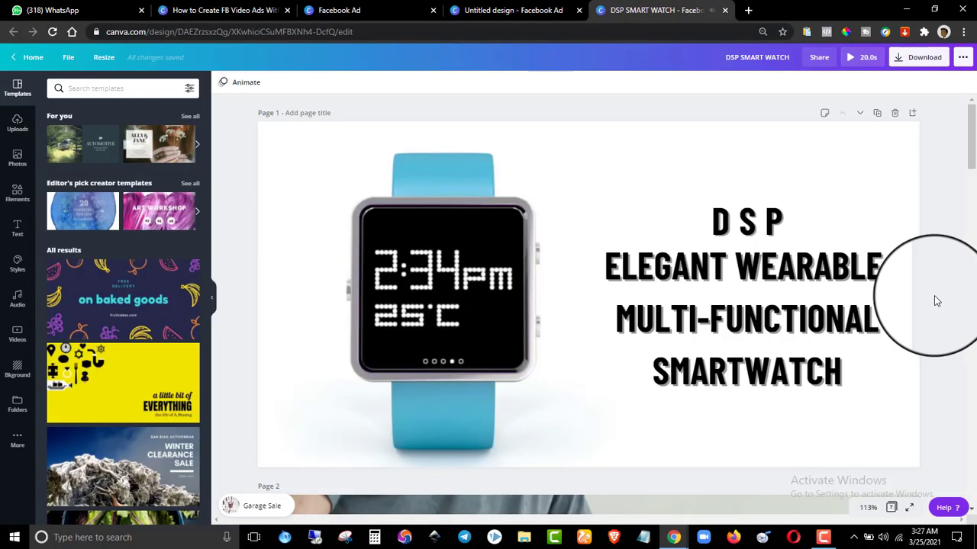
- Scroll through the DSP SMART WATCH pages again, then return to the blank Facebook Ad
click(507, 7)
click(653, 10)
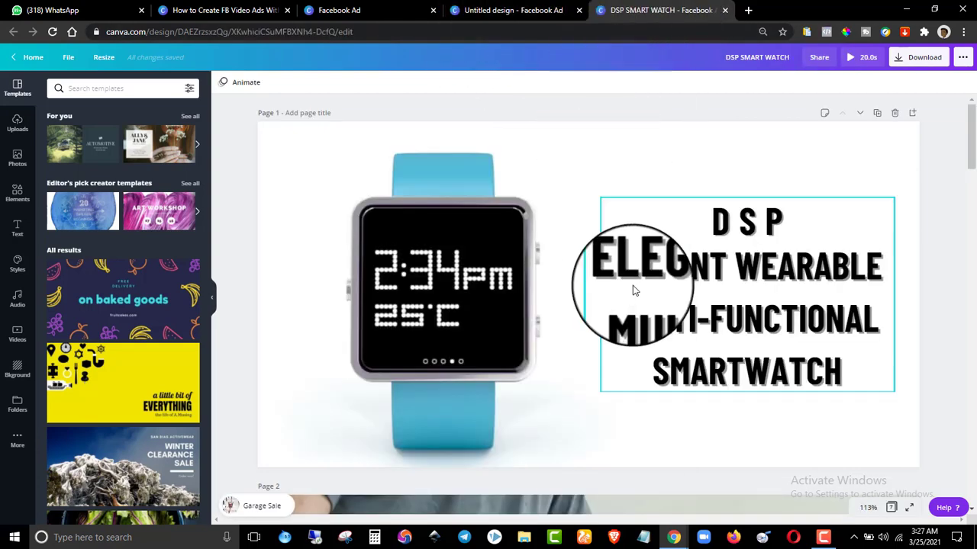
scroll(633, 286, down, 10)
scroll(636, 284, down, 10)
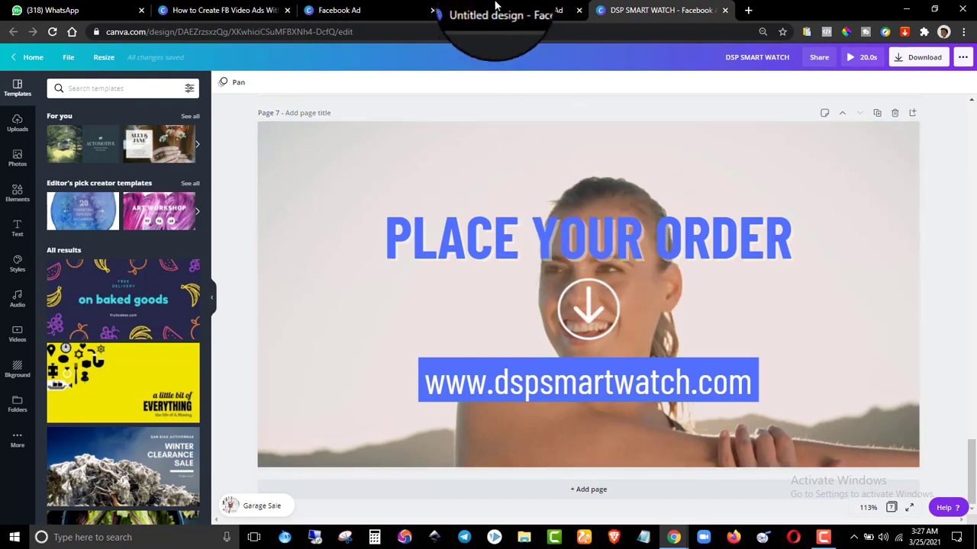
click(506, 8)
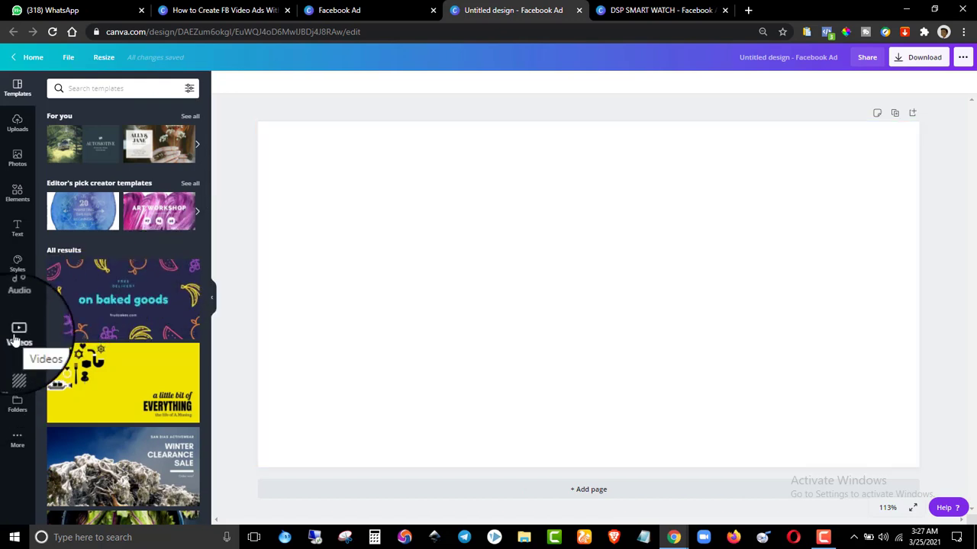
- Open the stock Videos library and search for 'smartwatch'
click(17, 334)
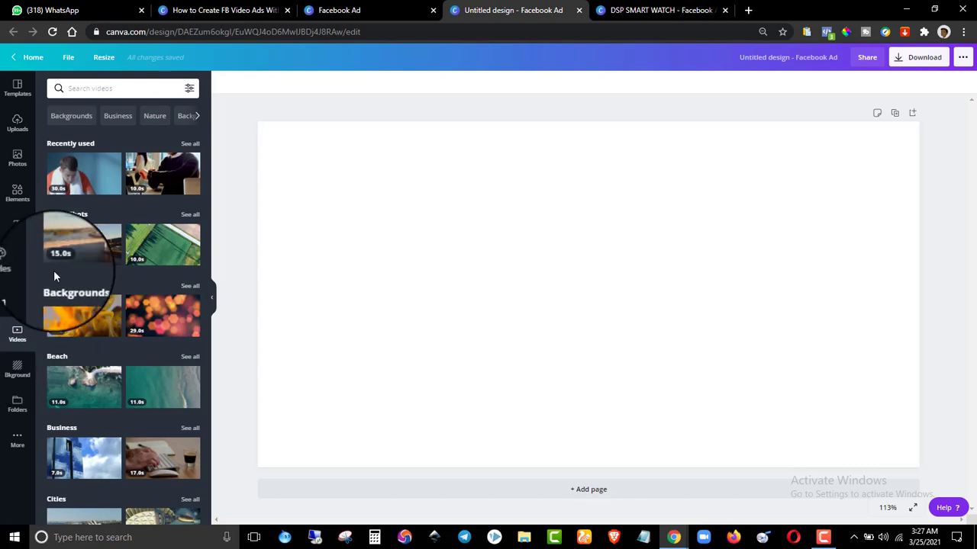
click(118, 89)
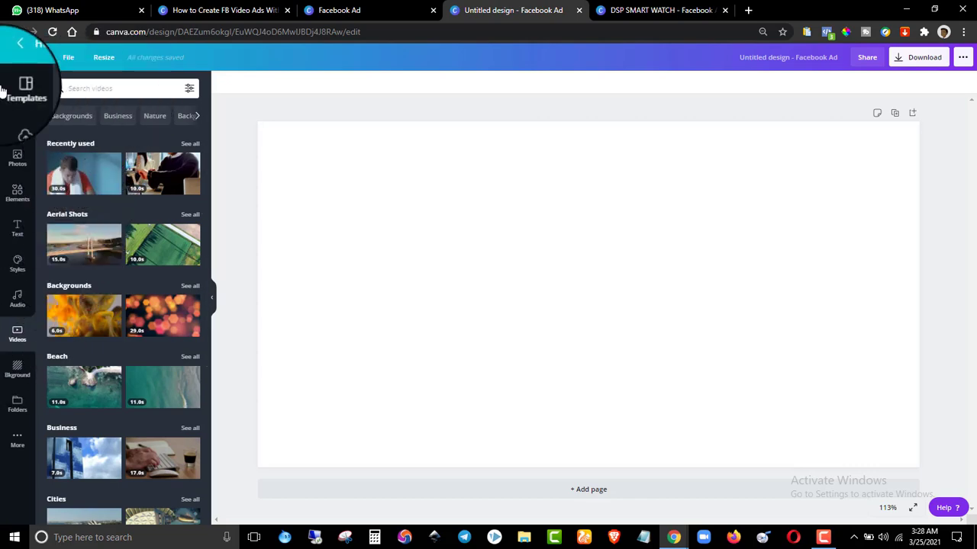
text(sma)
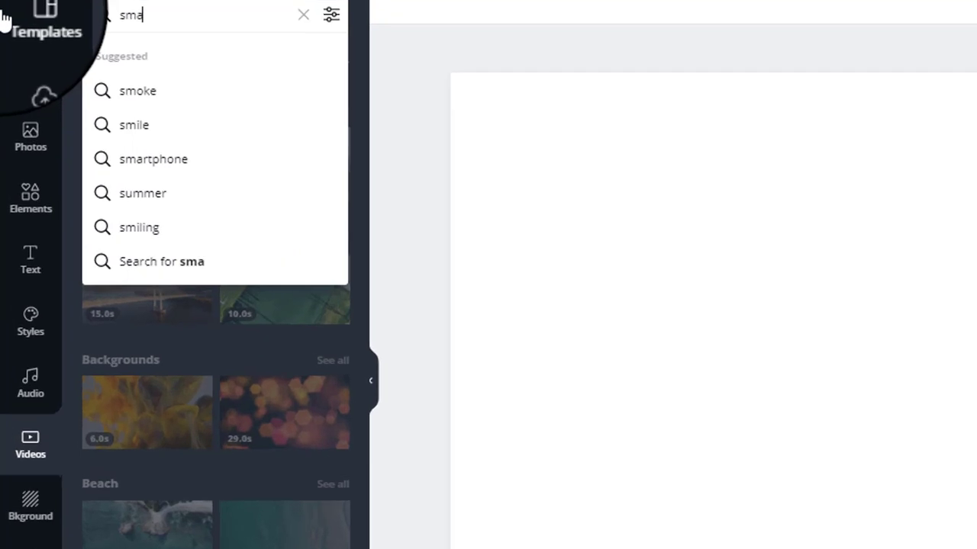
text(rtwatch)
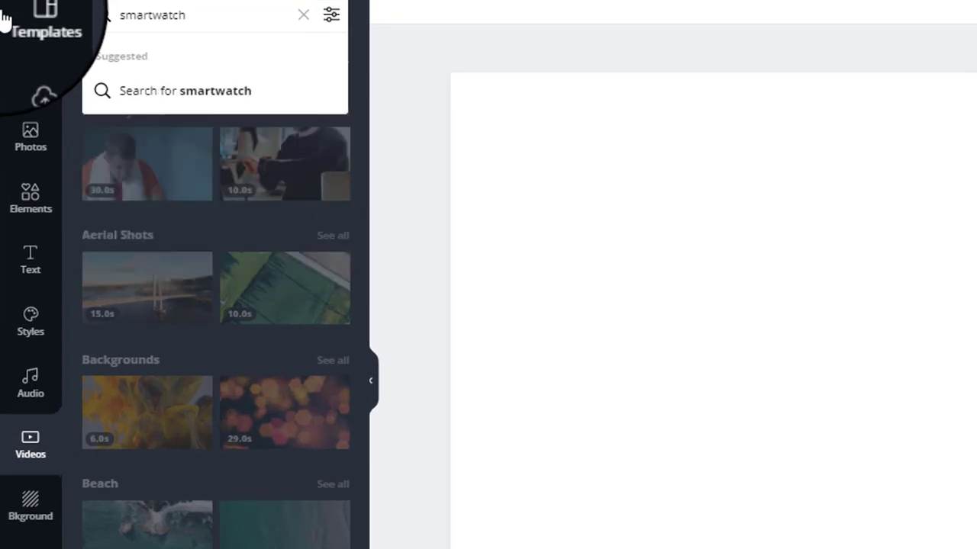
key(Return)
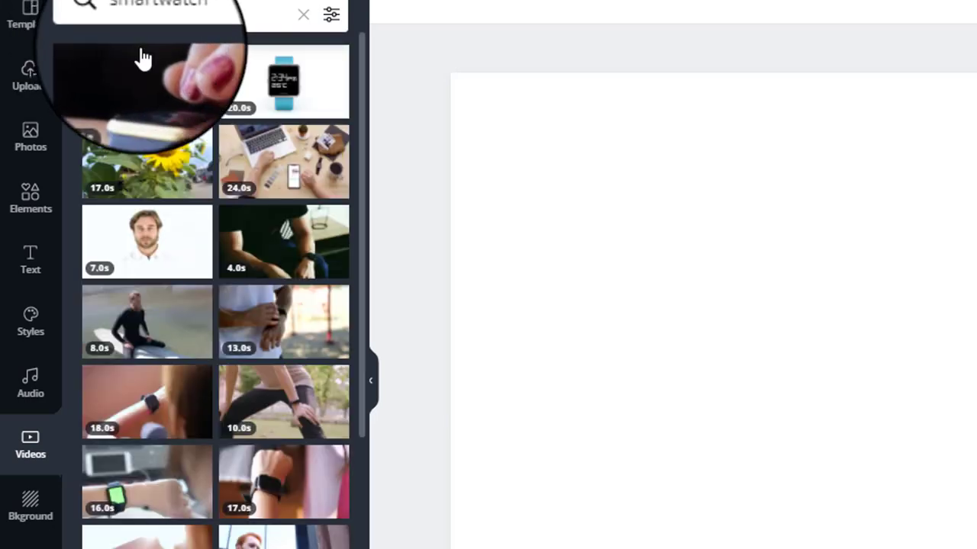
- Replace the search with 'pizza' and browse the resulting clips
click(304, 15)
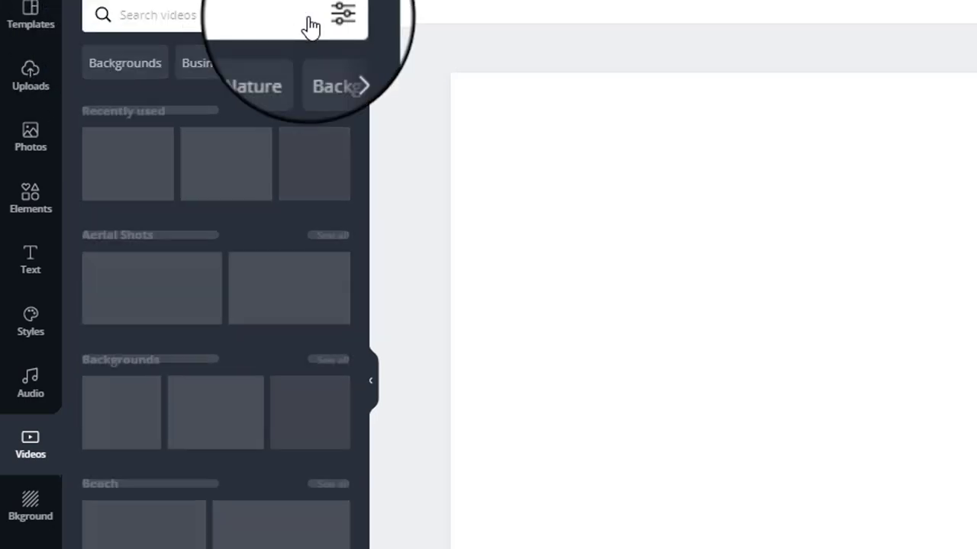
text(pizza)
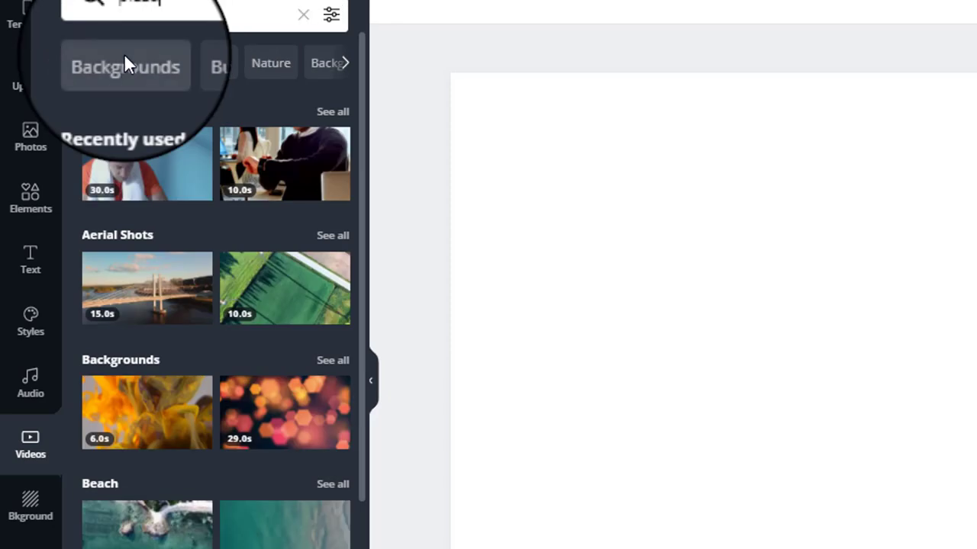
key(Return)
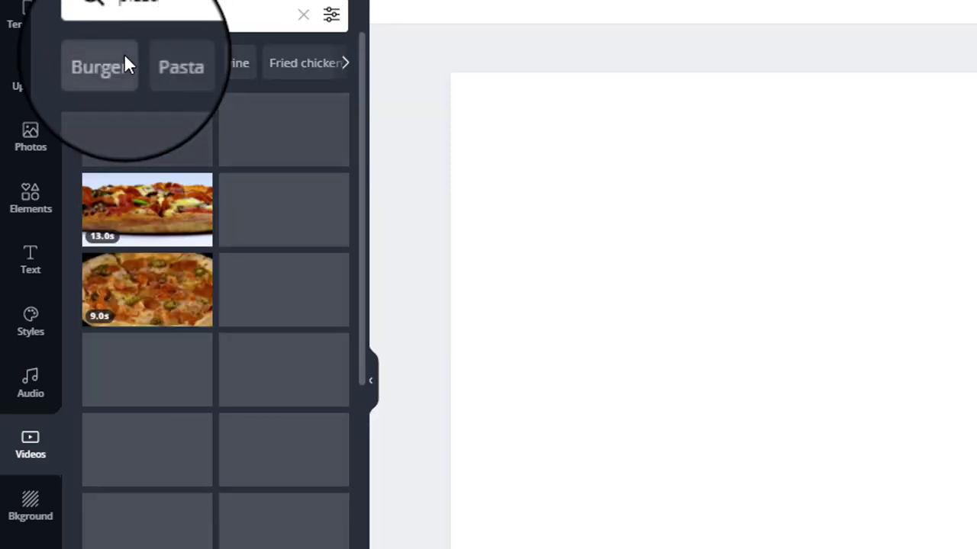
scroll(229, 271, down, 3)
scroll(227, 273, down, 5)
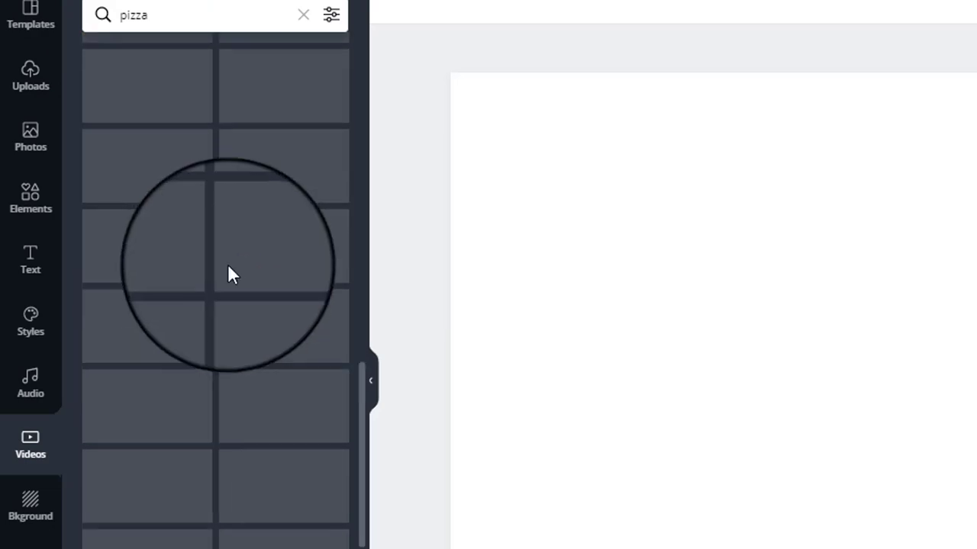
scroll(235, 276, up, 10)
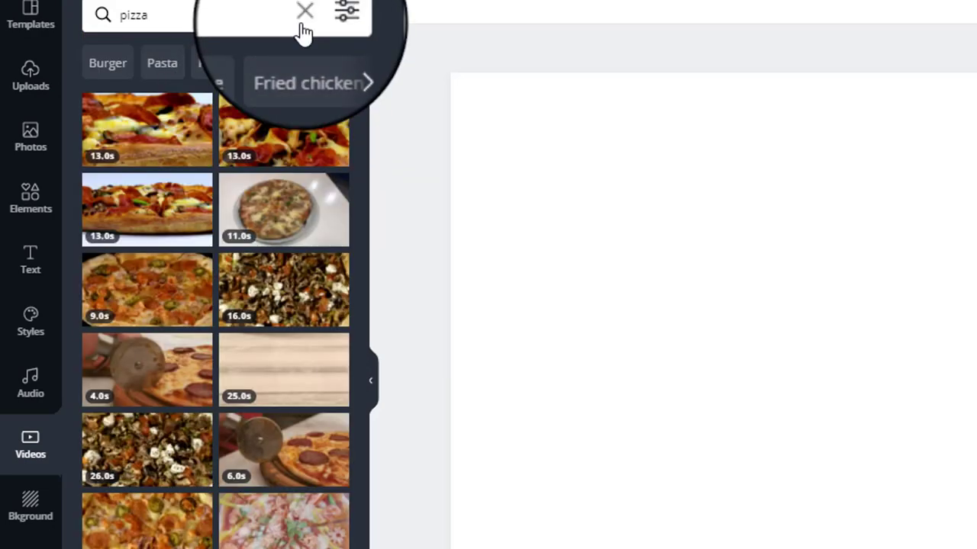
- Clear the search and look up 'fries' videos instead
click(298, 31)
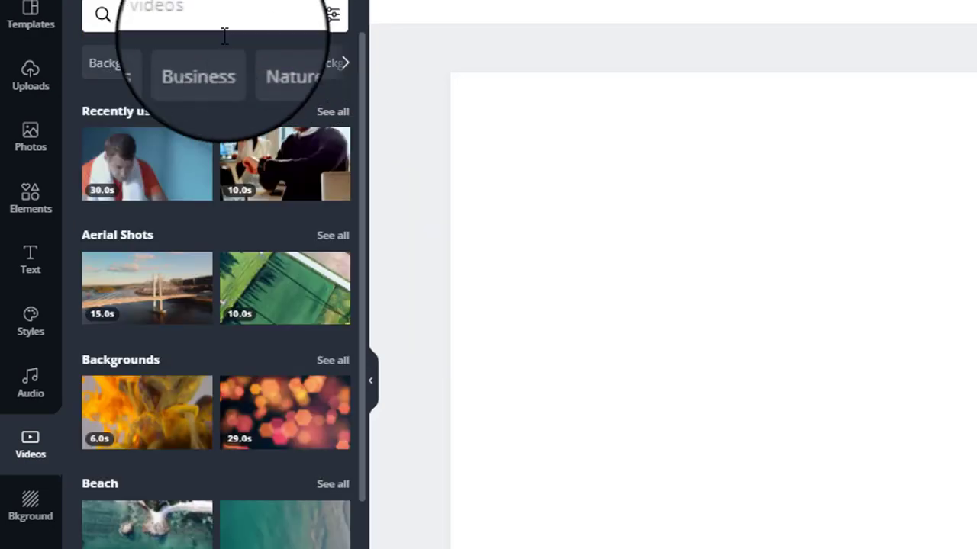
click(225, 36)
text(fries)
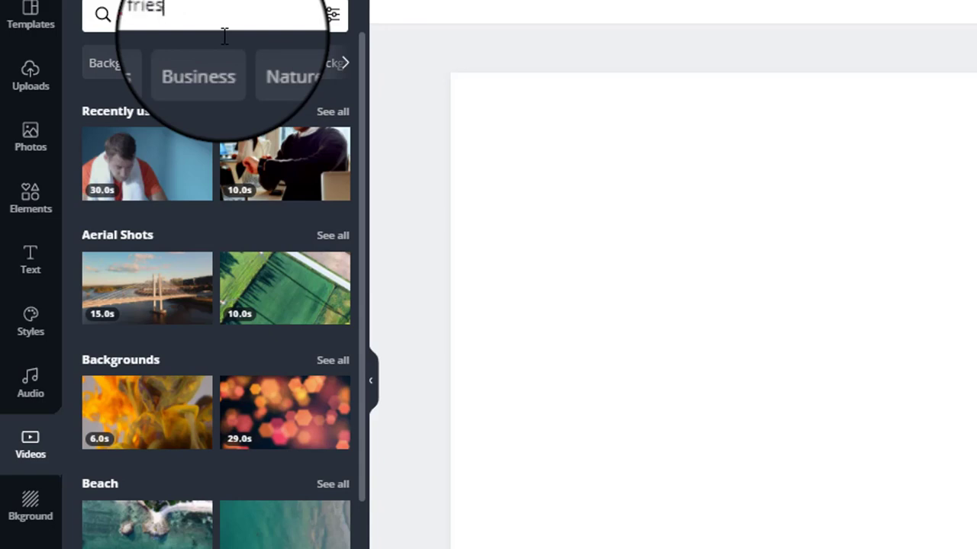
key(Return)
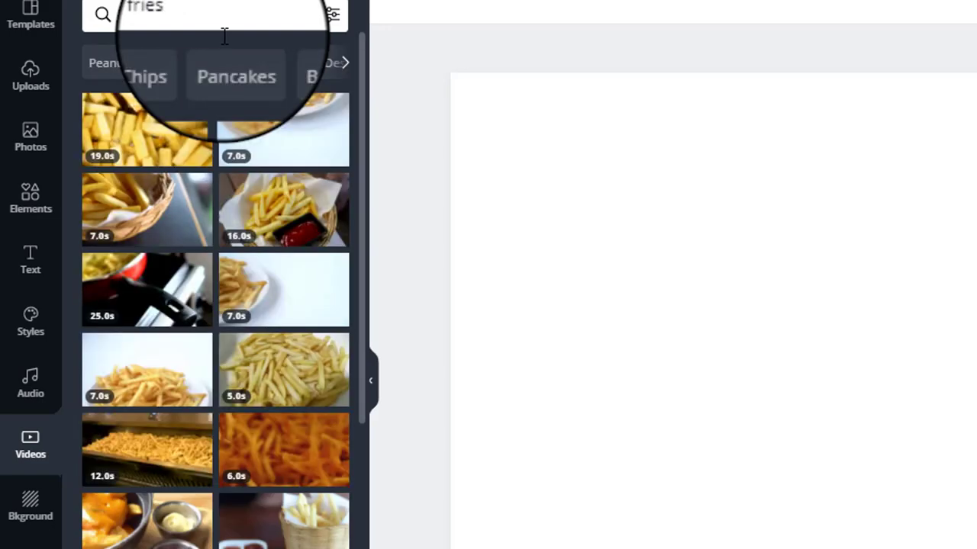
scroll(232, 200, down, 10)
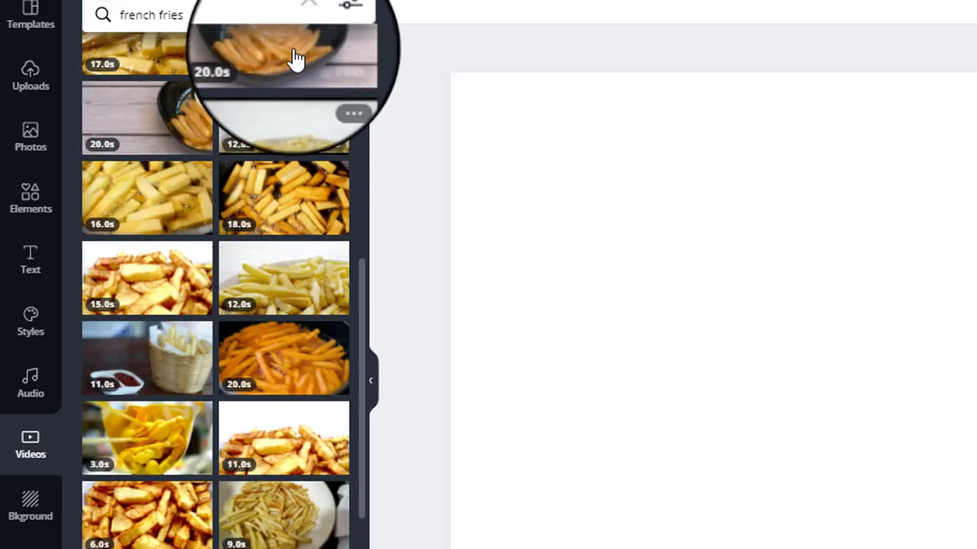
- Clear the search and run a 'coffee' video search
click(304, 27)
text(co)
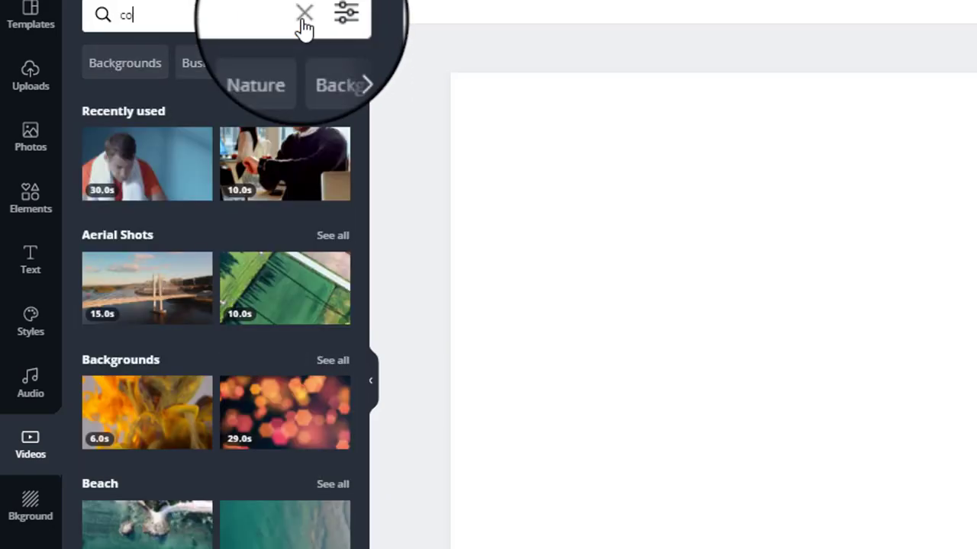
text(ffee)
key(Return)
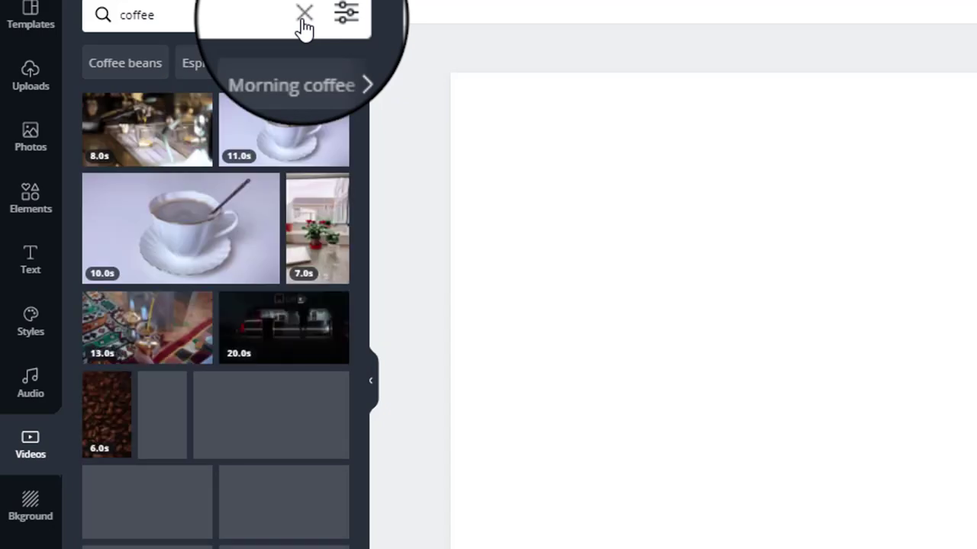
scroll(252, 356, down, 10)
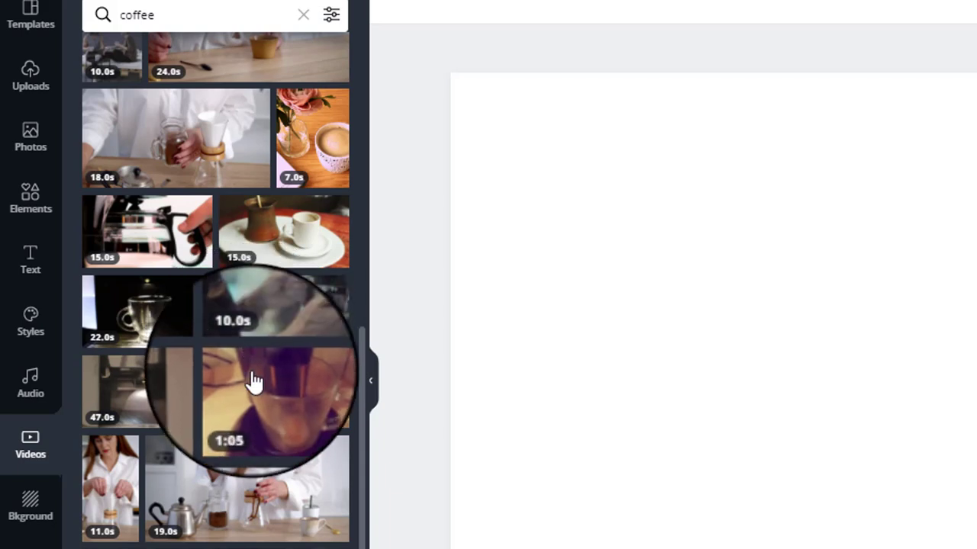
key(Return)
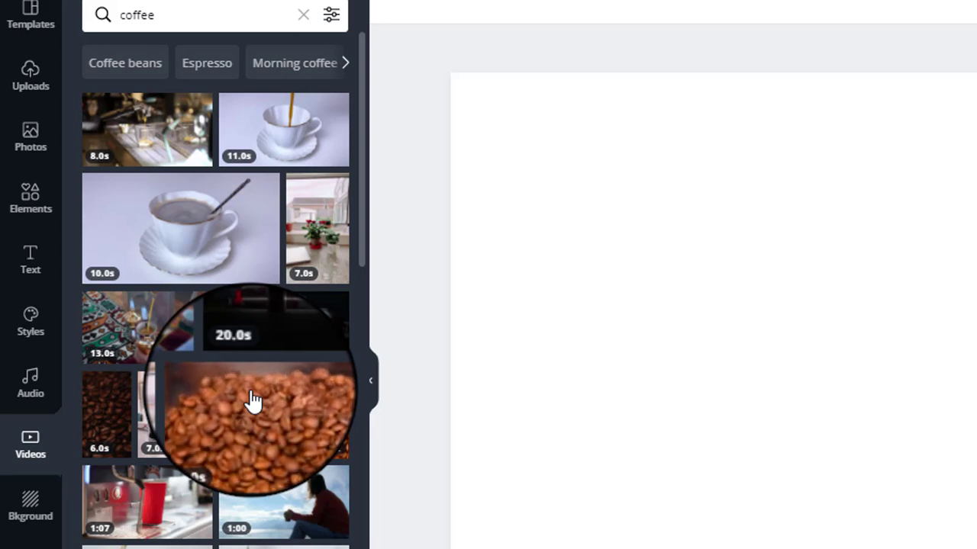
- Search the stock videos for 'sma' smartwatch clips, then switch to the Uploads library
click(304, 29)
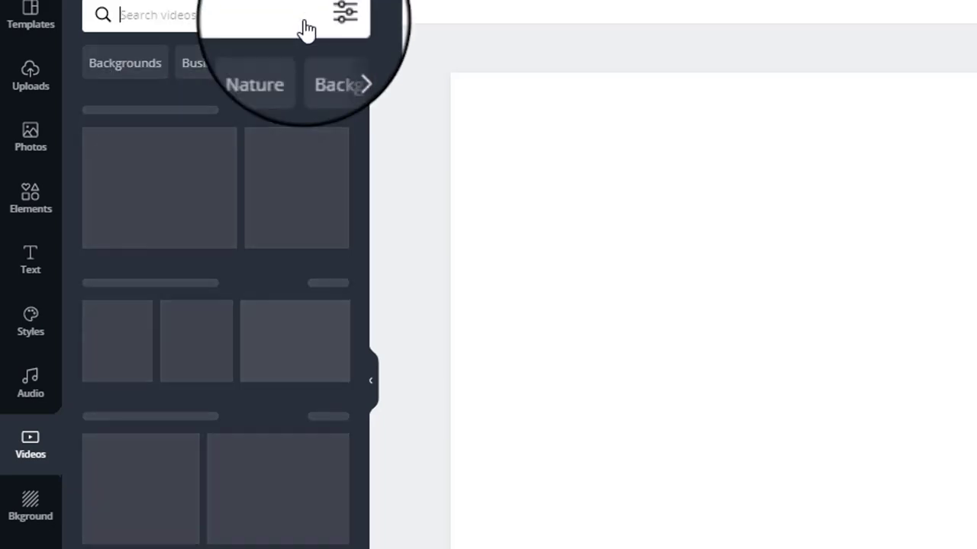
text(smartwatch)
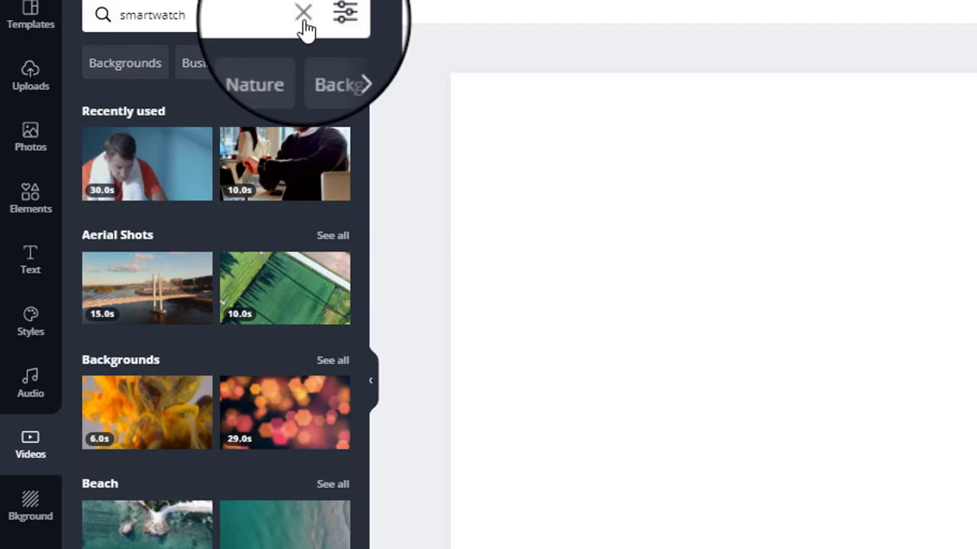
key(Return)
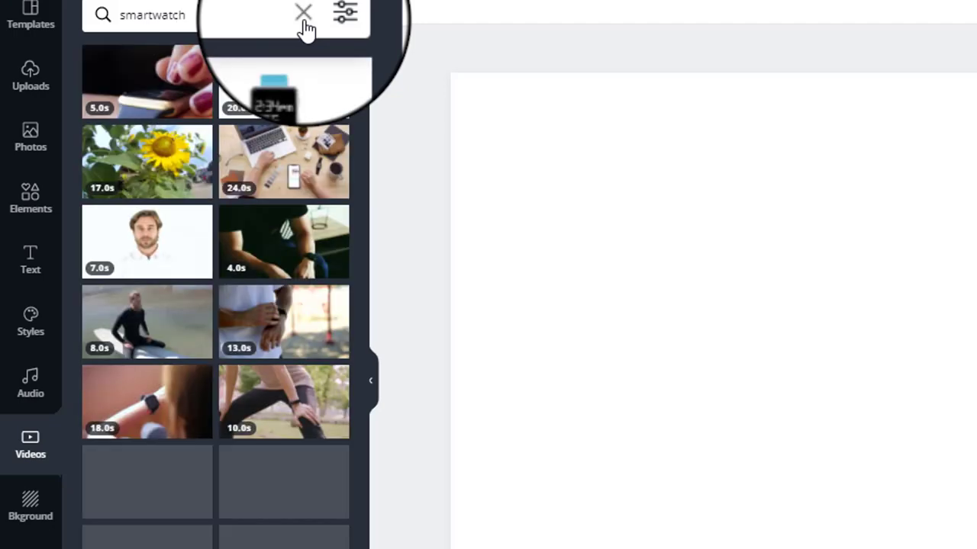
scroll(217, 343, down, 5)
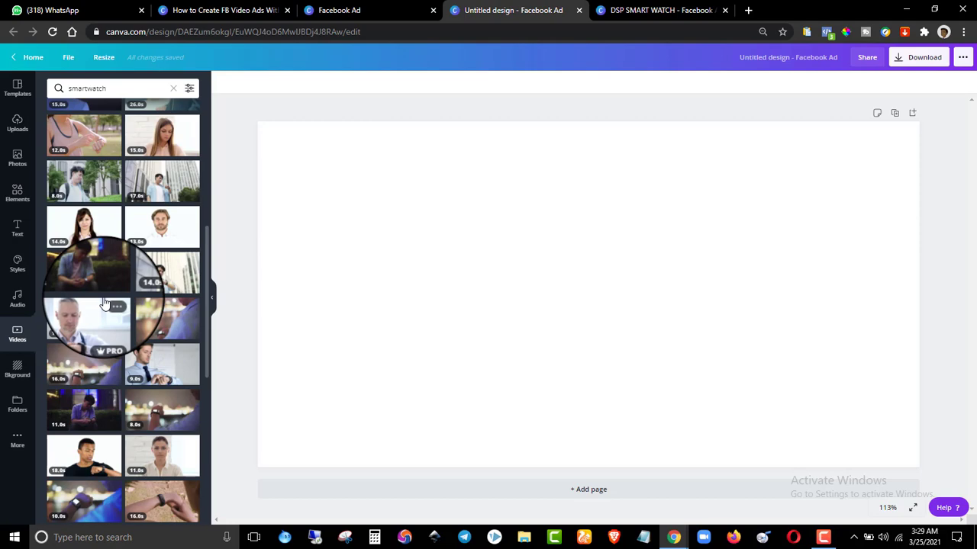
scroll(104, 304, down, 1)
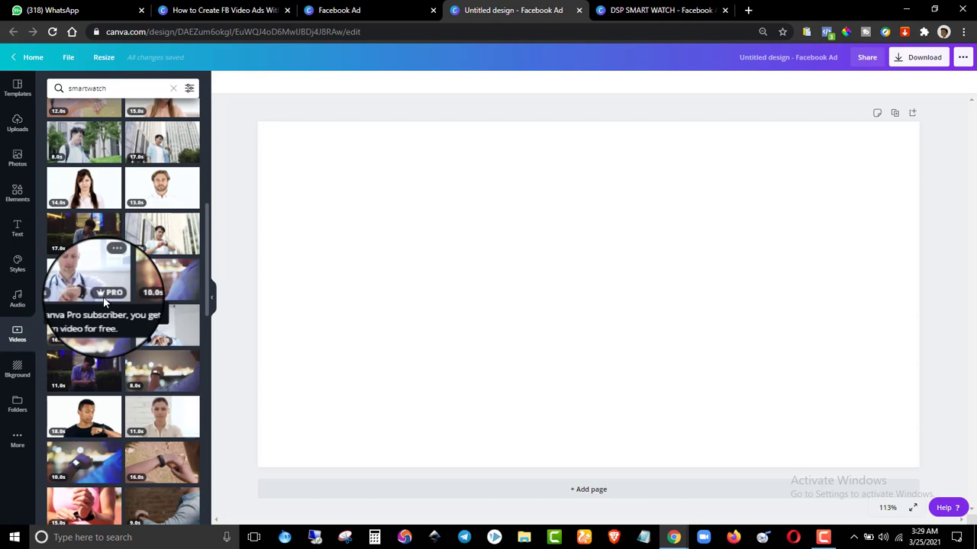
click(9, 129)
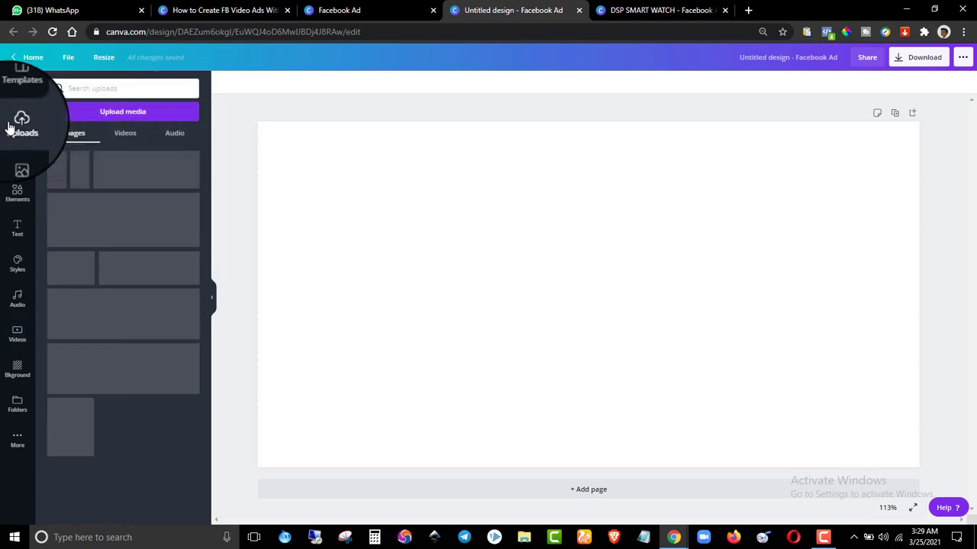
- Filter Uploads to the three uploaded smartwatch videos, then go back to the smartwatch stock results
click(129, 136)
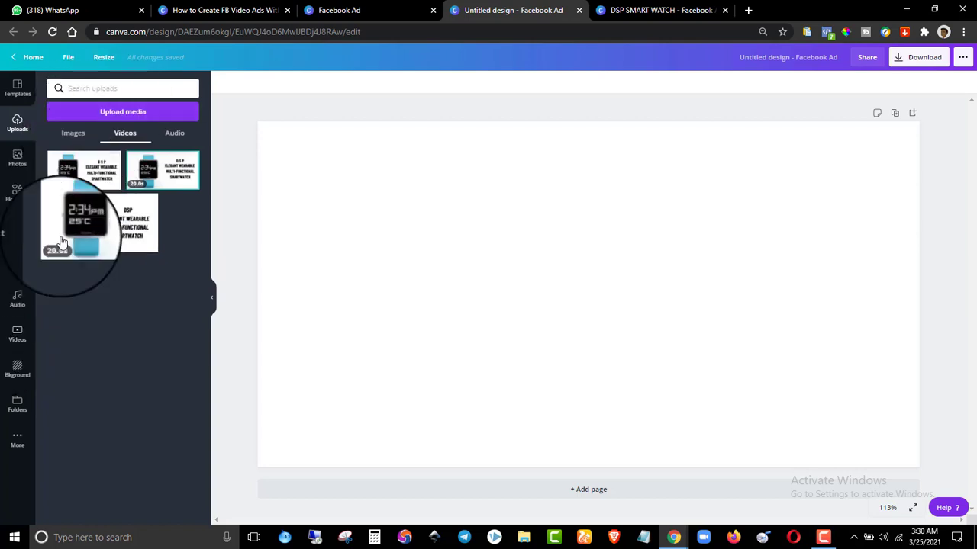
click(6, 338)
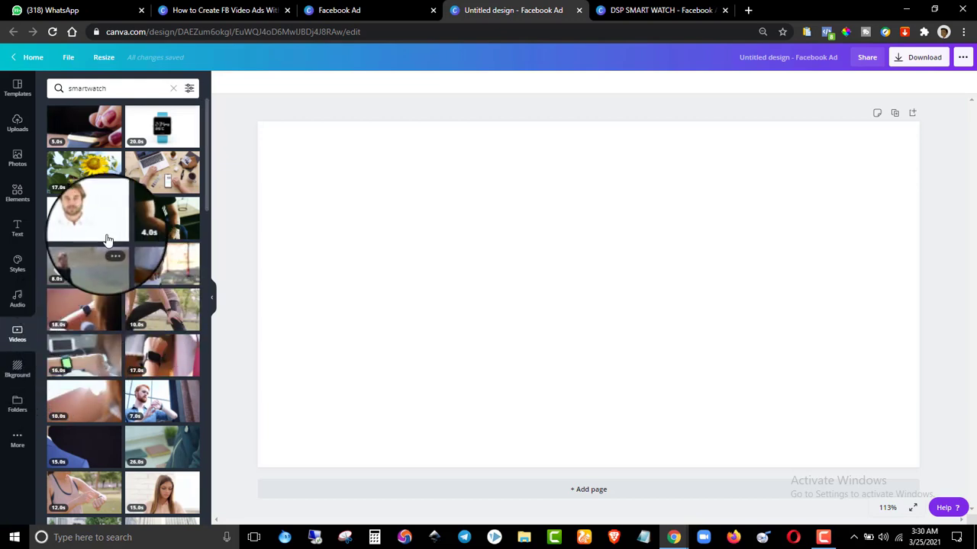
- Add the blue smartwatch stock video to the page and nudge it into place
click(156, 134)
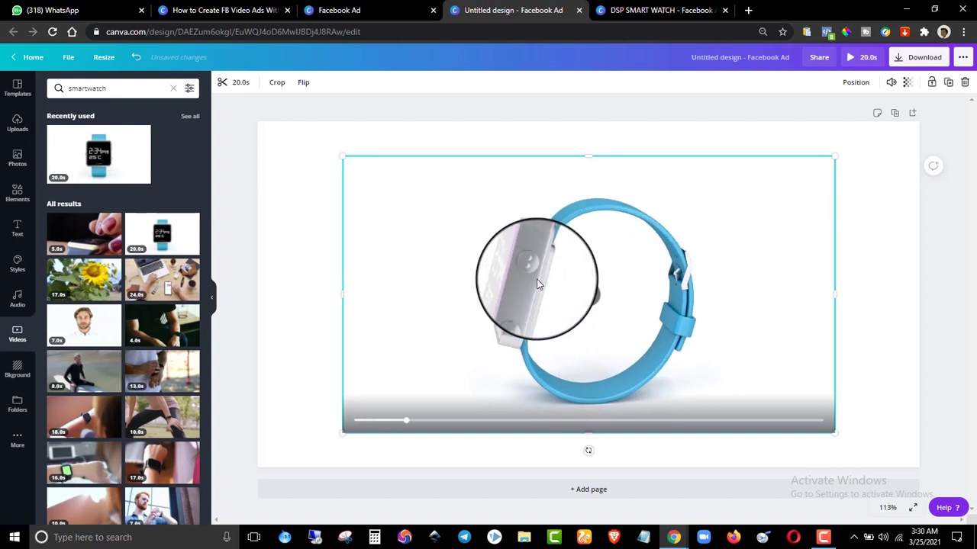
mouse_move(537, 283)
mouse_down()
mouse_move(530, 279)
mouse_move(547, 280)
mouse_up()
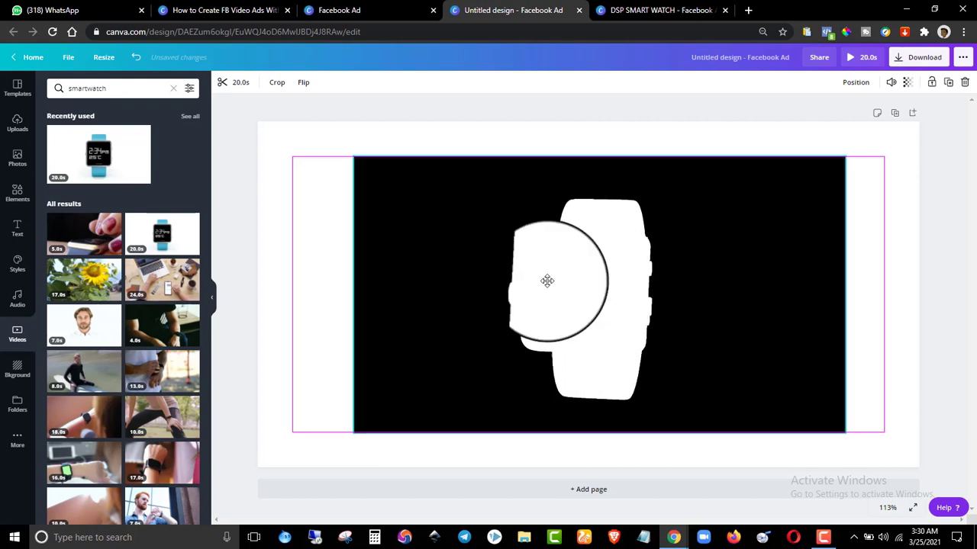
drag(547, 281, 545, 282)
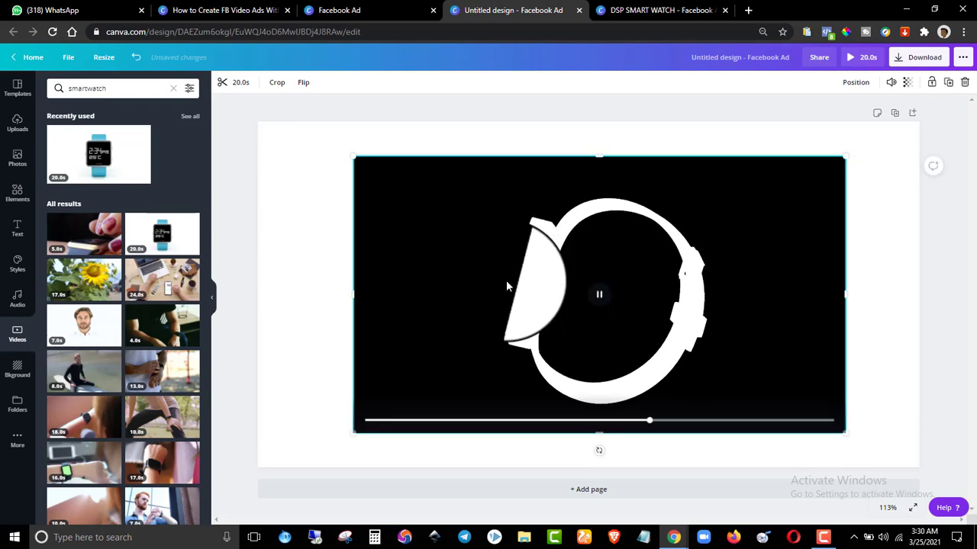
click(328, 272)
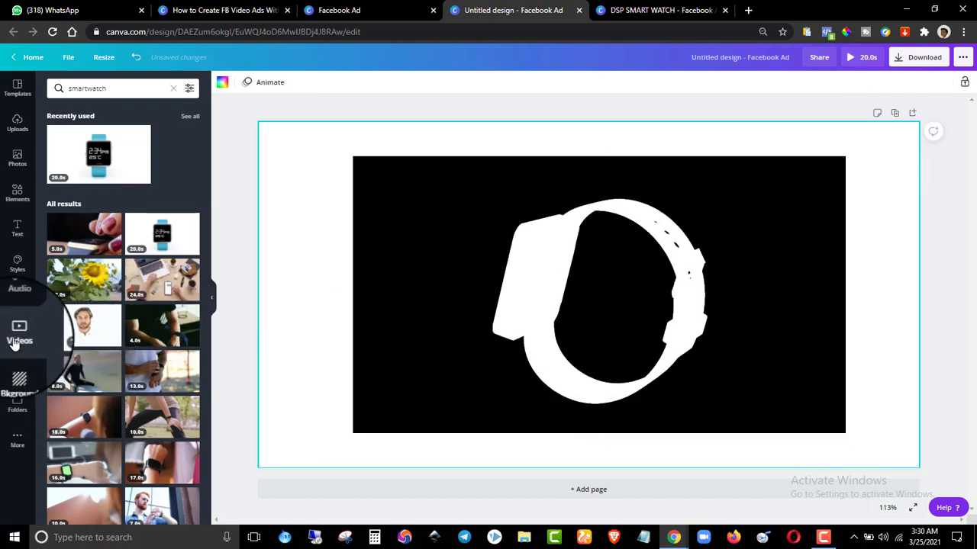
- Apply the first Elements grid and drop the watch video into it to fill the page
click(17, 192)
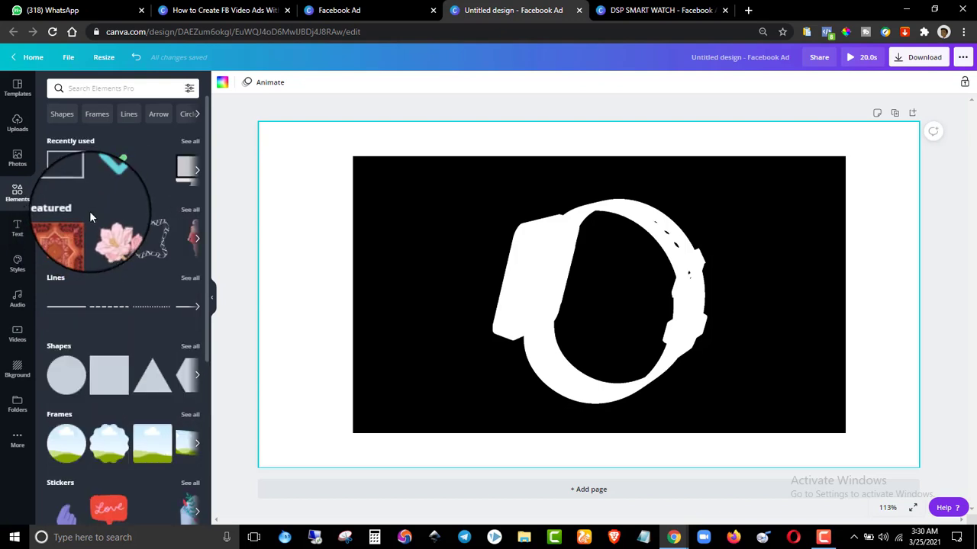
scroll(91, 316, down, 3)
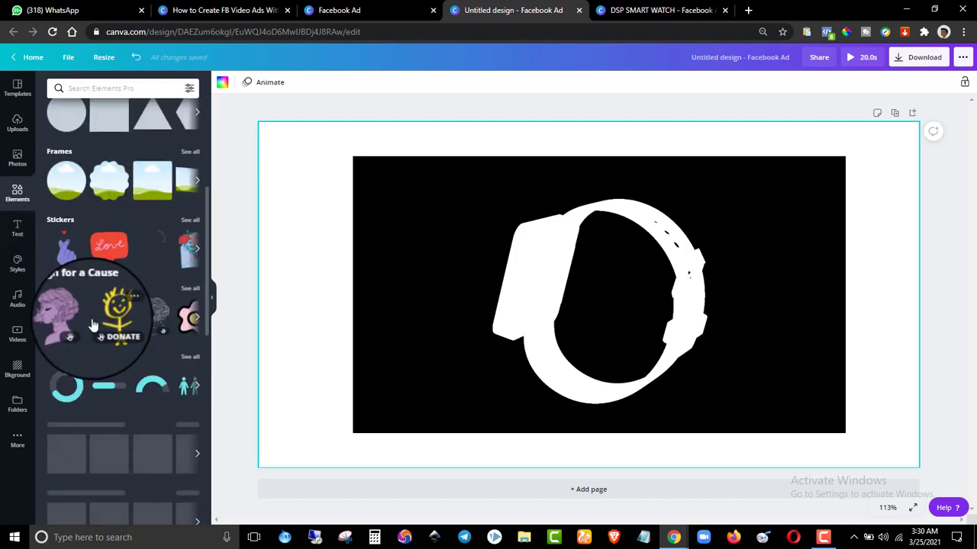
click(72, 457)
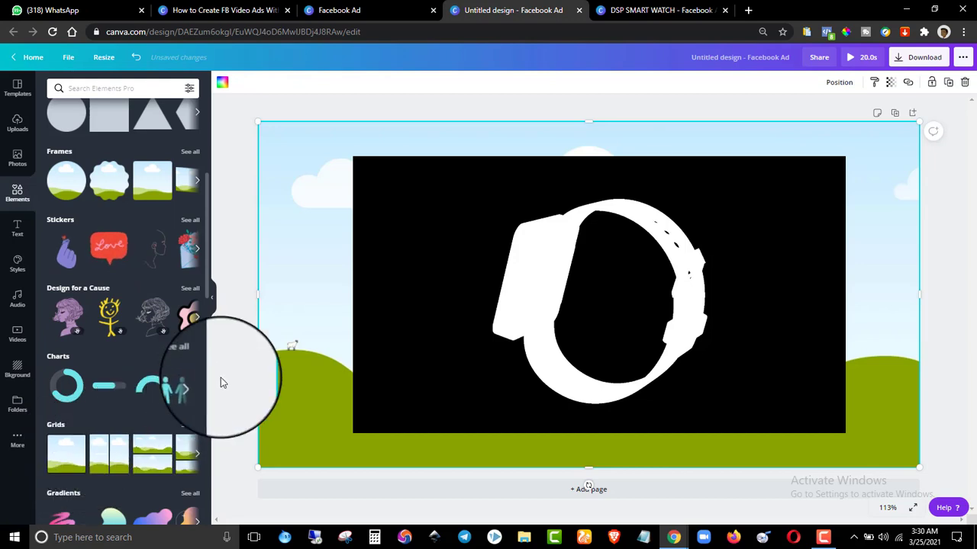
click(458, 282)
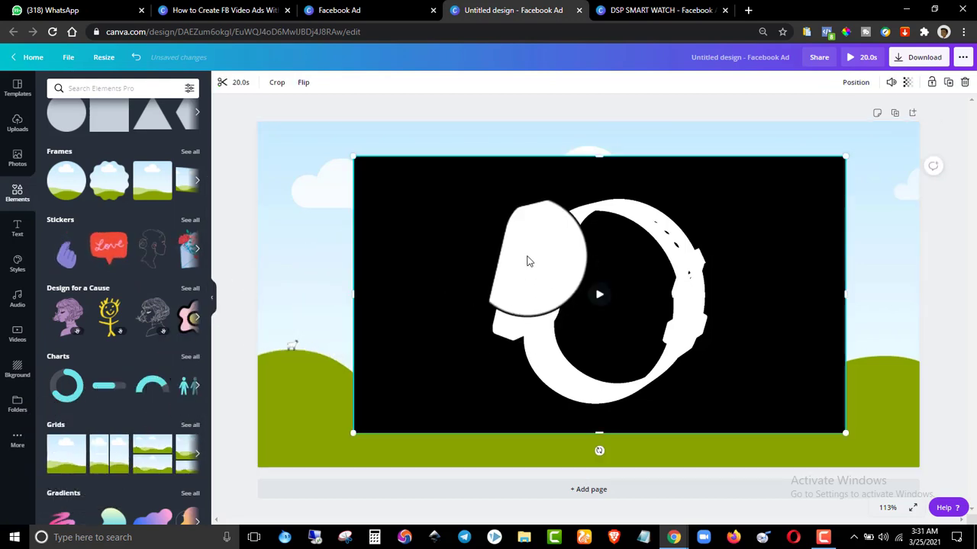
drag(534, 234, 552, 226)
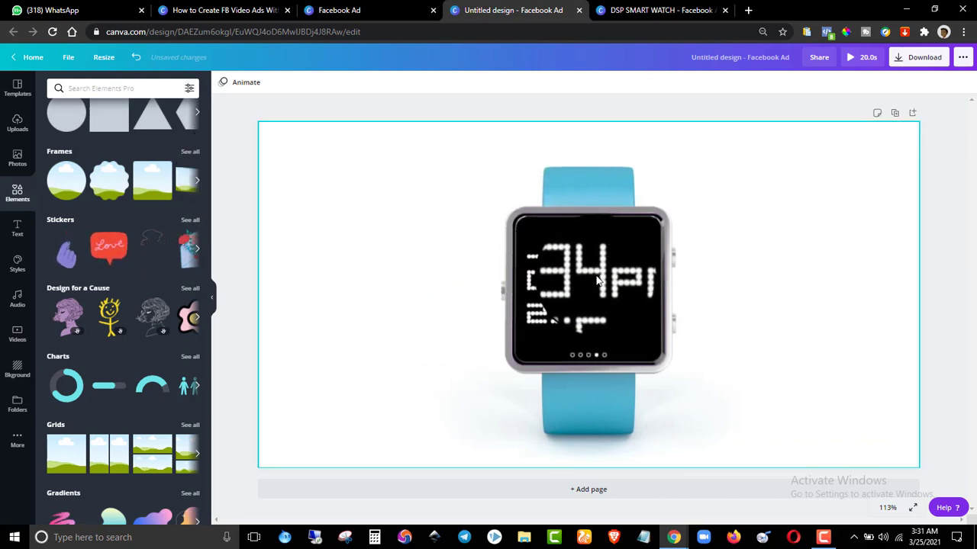
click(641, 10)
scroll(690, 292, up, 5)
scroll(690, 286, up, 15)
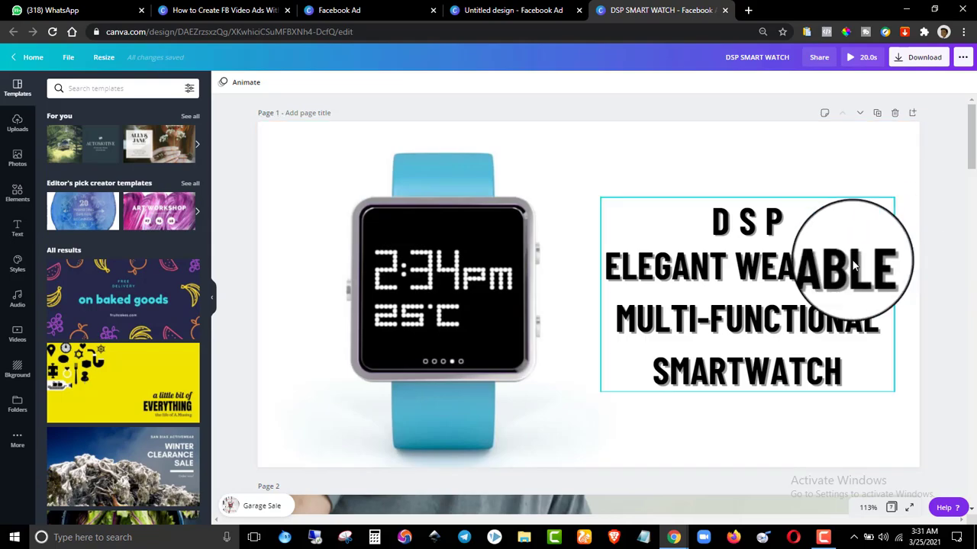
scroll(854, 290, down, 15)
scroll(855, 290, down, 15)
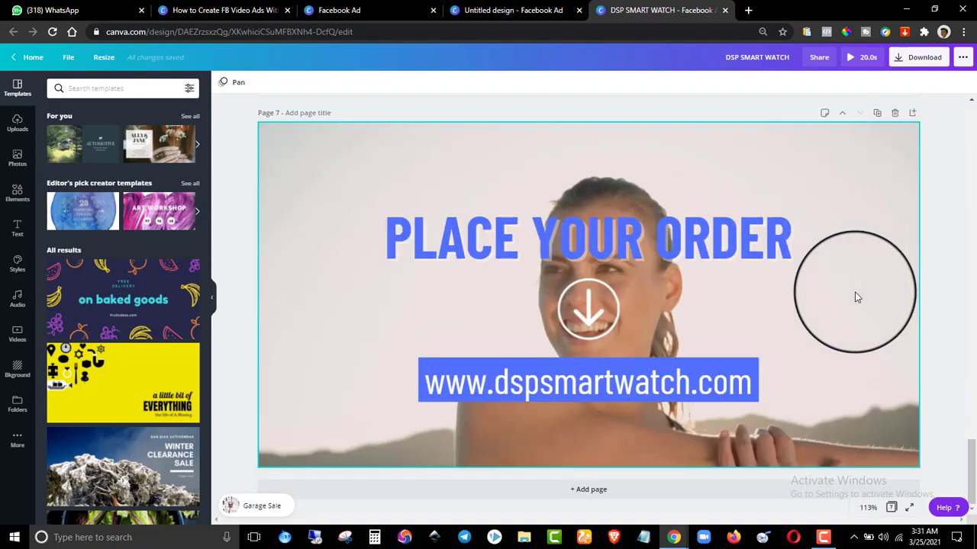
scroll(864, 328, up, 1)
scroll(866, 341, up, 15)
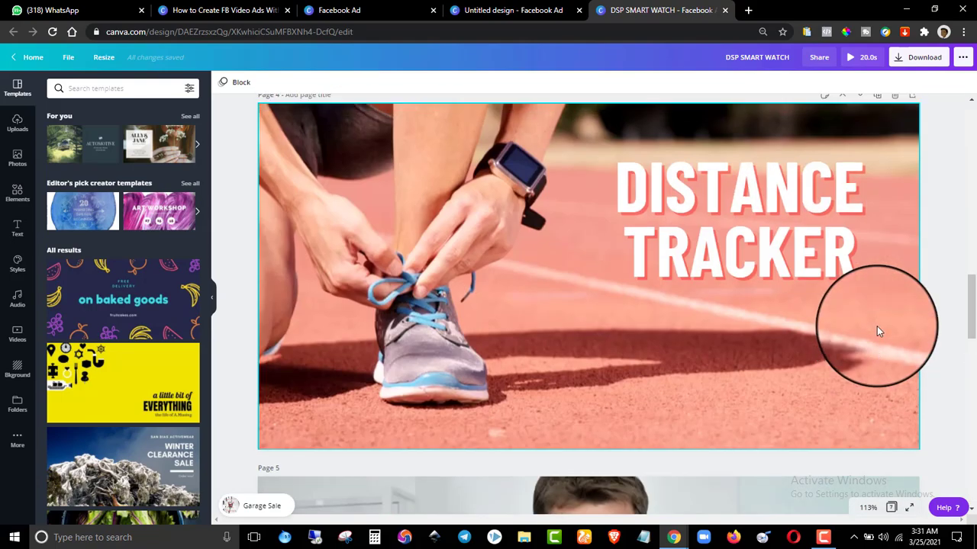
scroll(877, 328, up, 15)
scroll(878, 331, down, 20)
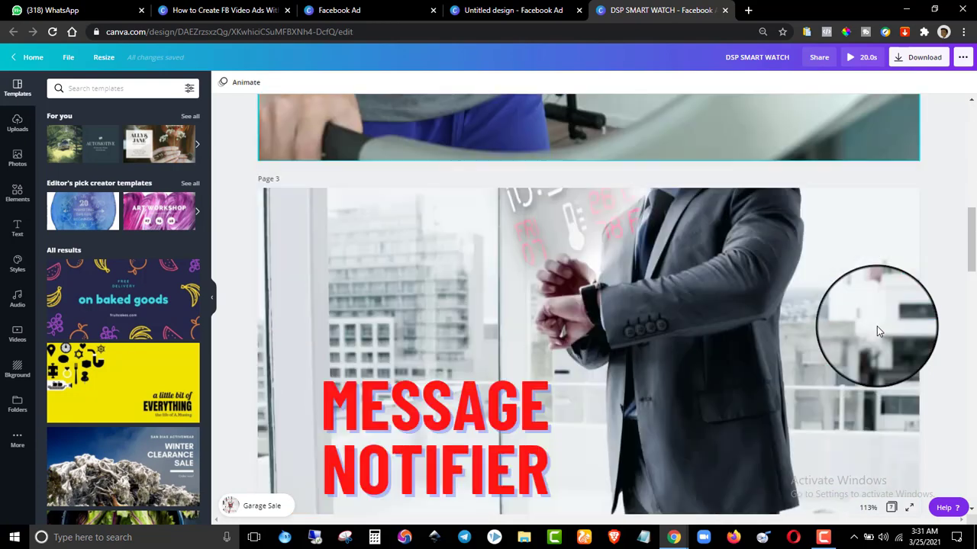
scroll(876, 330, down, 10)
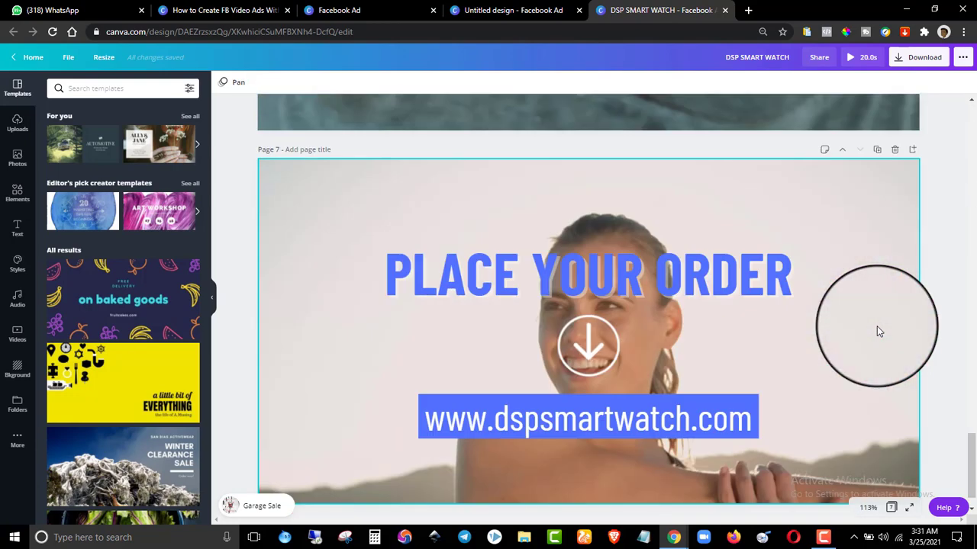
scroll(877, 331, up, 20)
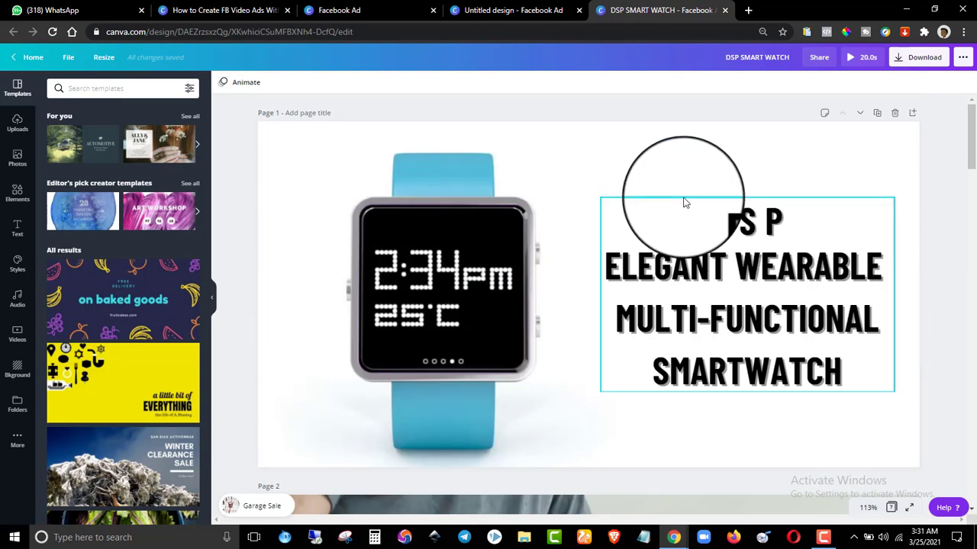
click(537, 8)
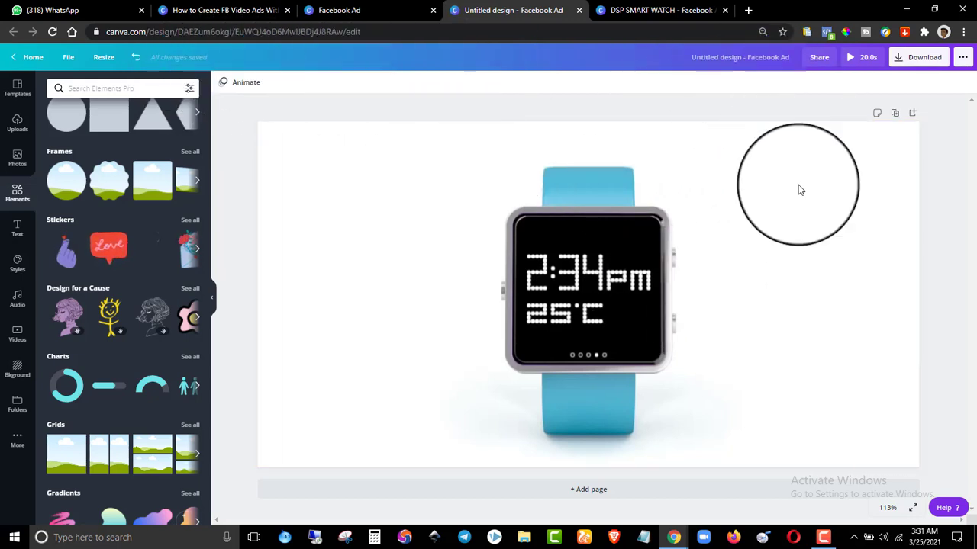
- Peek at Animate without choosing an animation, then title the design 'Smartwatch Demo Ad'
click(223, 84)
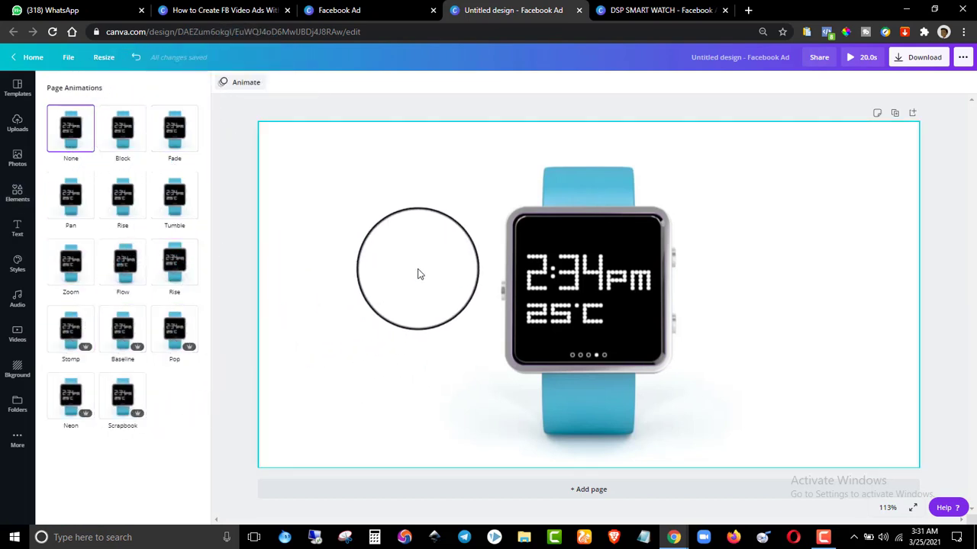
click(222, 224)
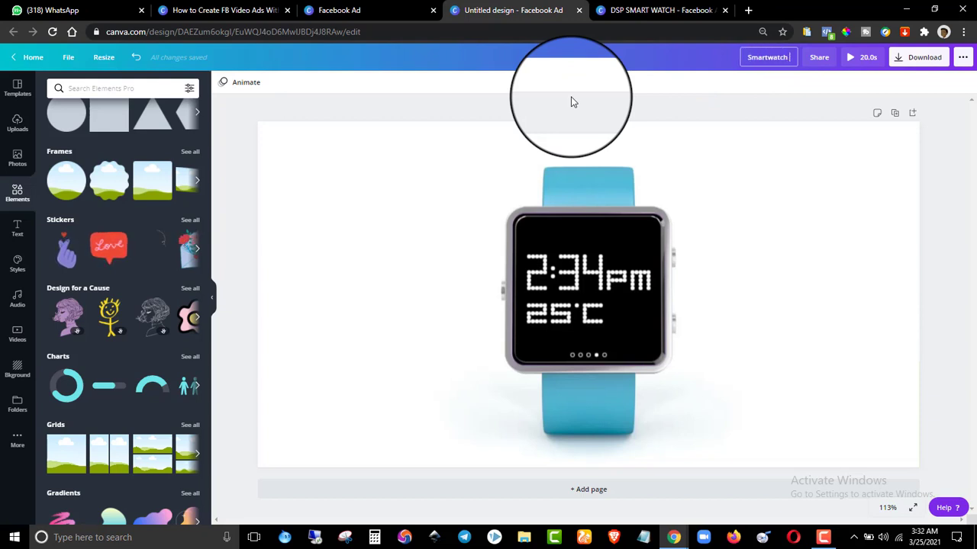
text(V)
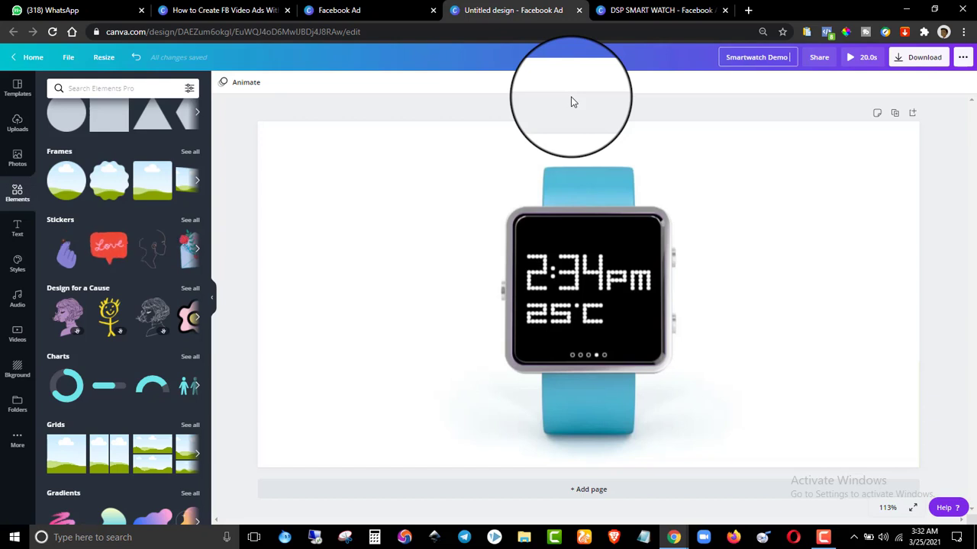
key(BackSpace)
text(Ad)
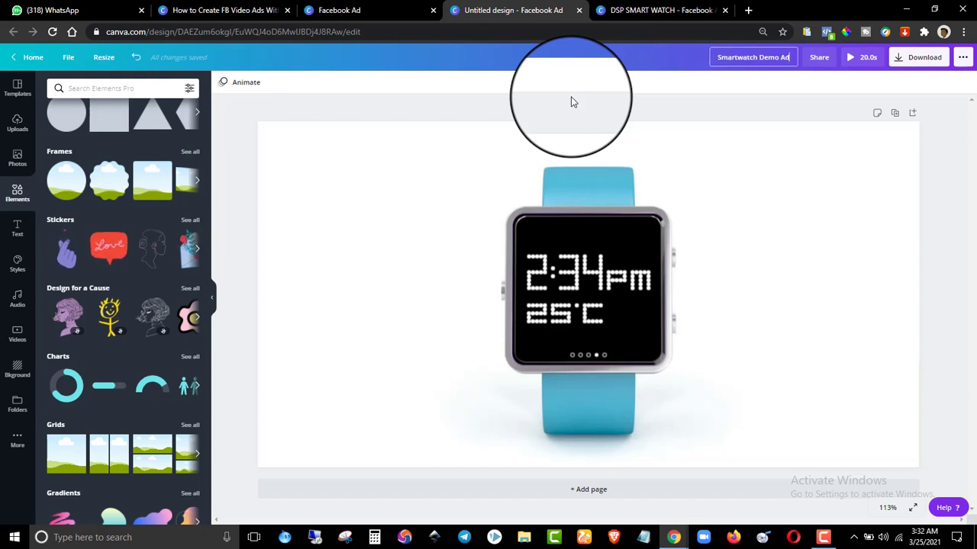
key(Return)
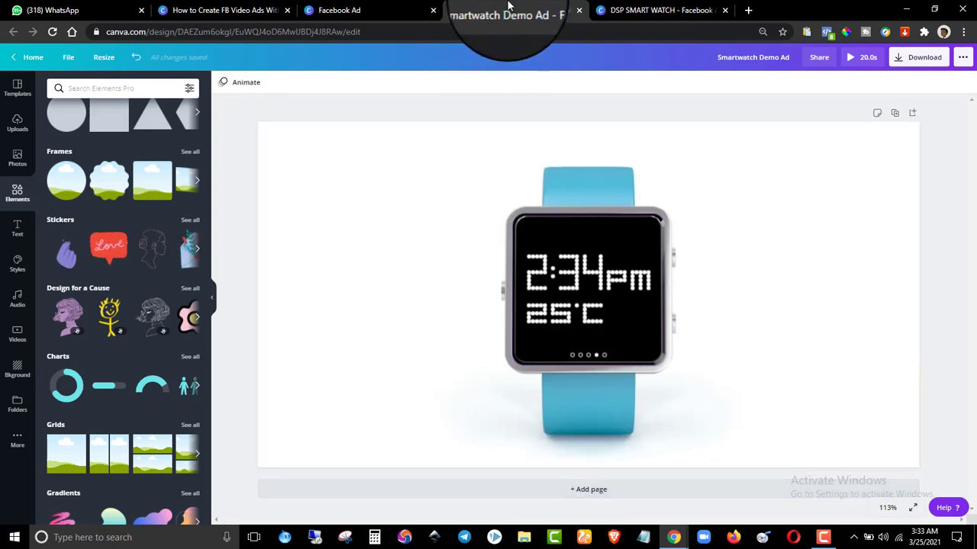
- Glance at the DSP SMART WATCH design, then return to Smartwatch Demo Ad
click(653, 8)
scroll(619, 177, down, 15)
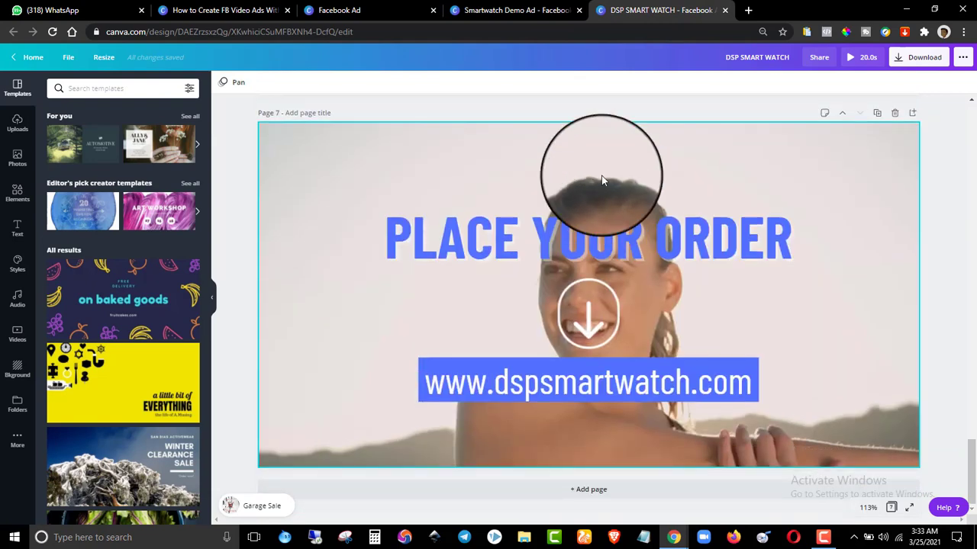
click(525, 8)
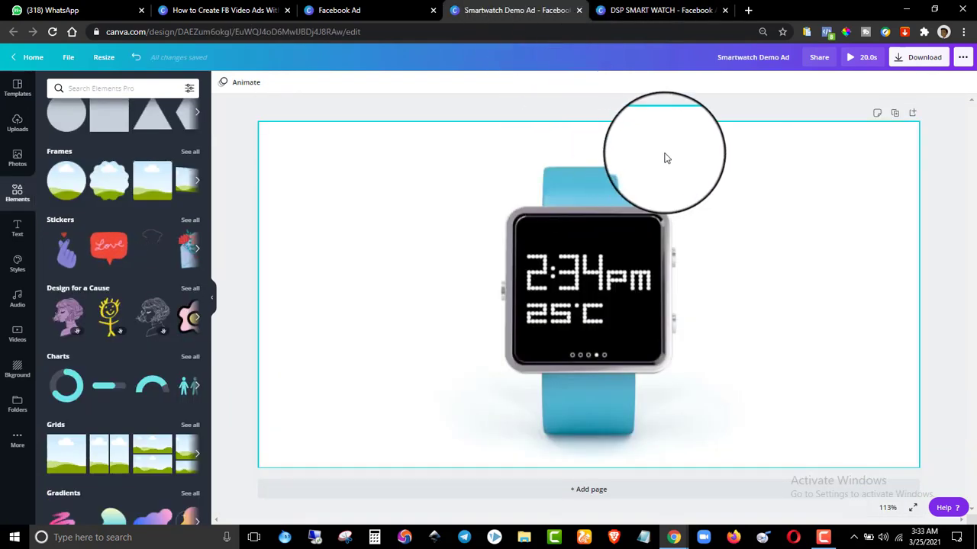
- Duplicate page 1 and delete the watch video from page 2, keeping the sky-and-hills background
click(894, 114)
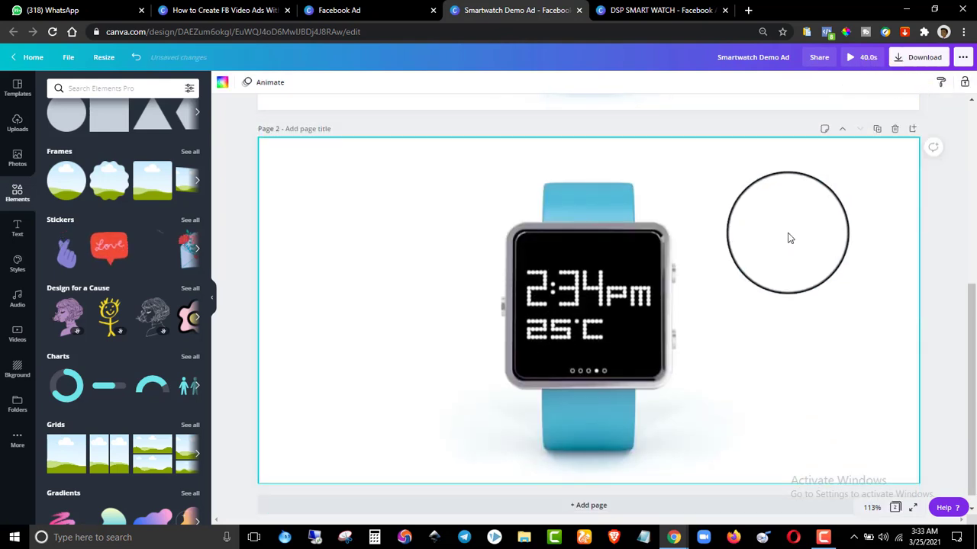
key(Delete)
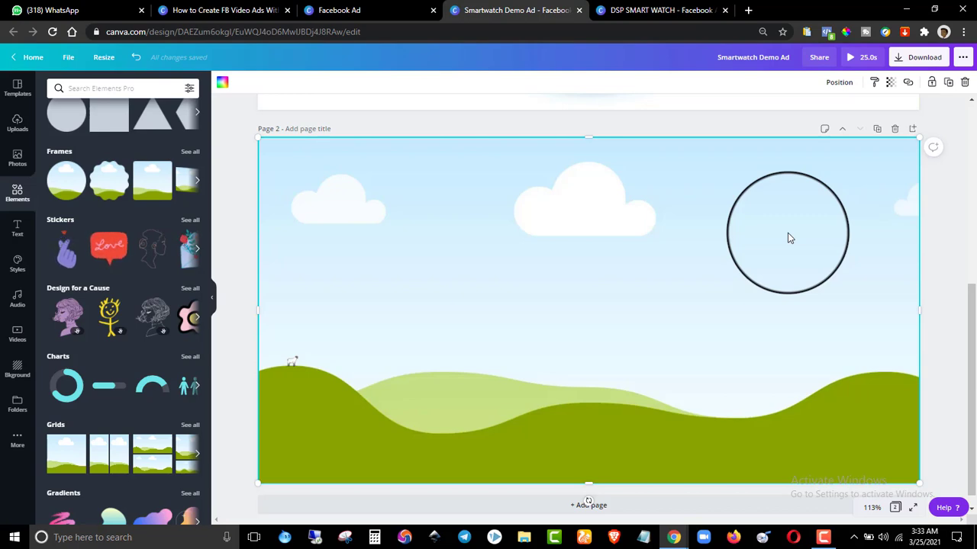
scroll(788, 238, up, 5)
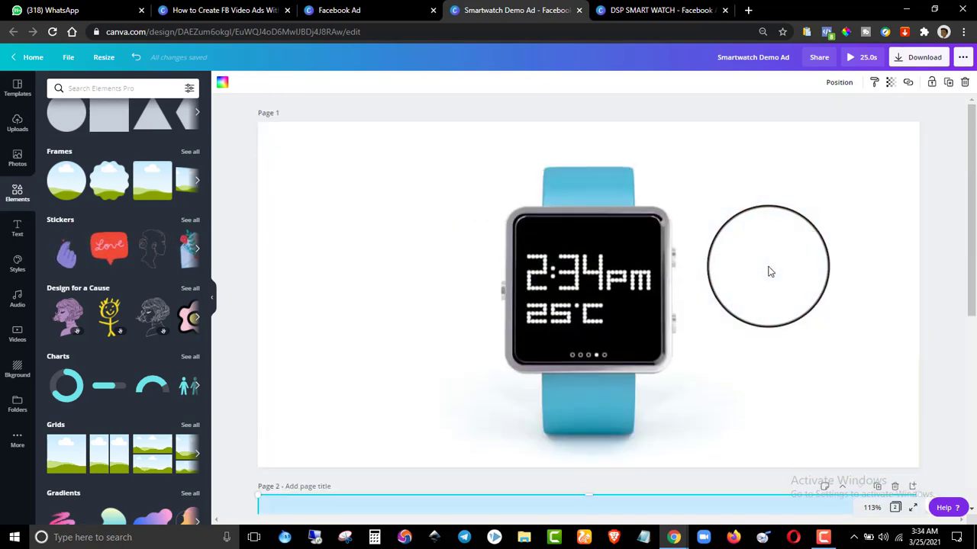
drag(768, 270, 627, 282)
scroll(655, 255, down, 5)
scroll(665, 308, up, 5)
scroll(684, 244, down, 5)
click(891, 151)
drag(973, 145, 961, 186)
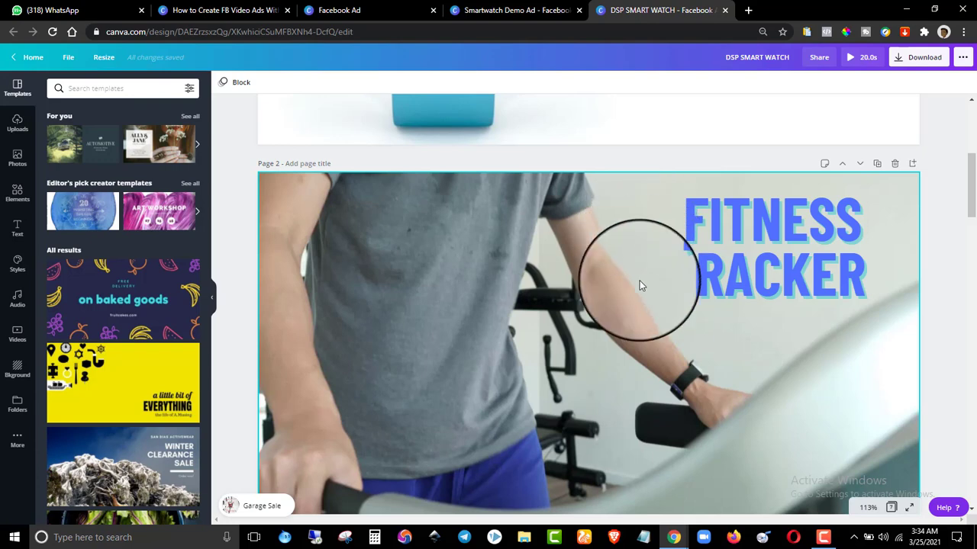
drag(970, 157, 973, 180)
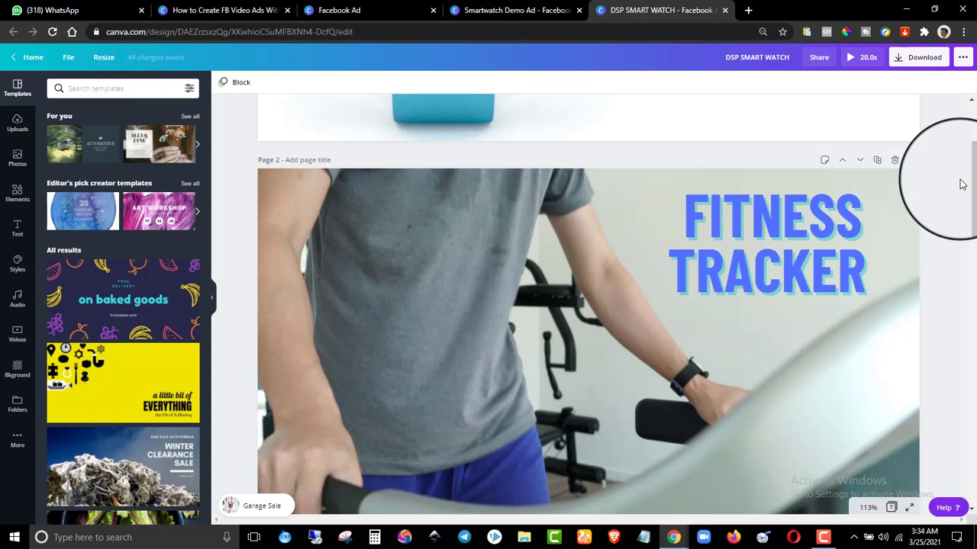
drag(975, 186, 976, 234)
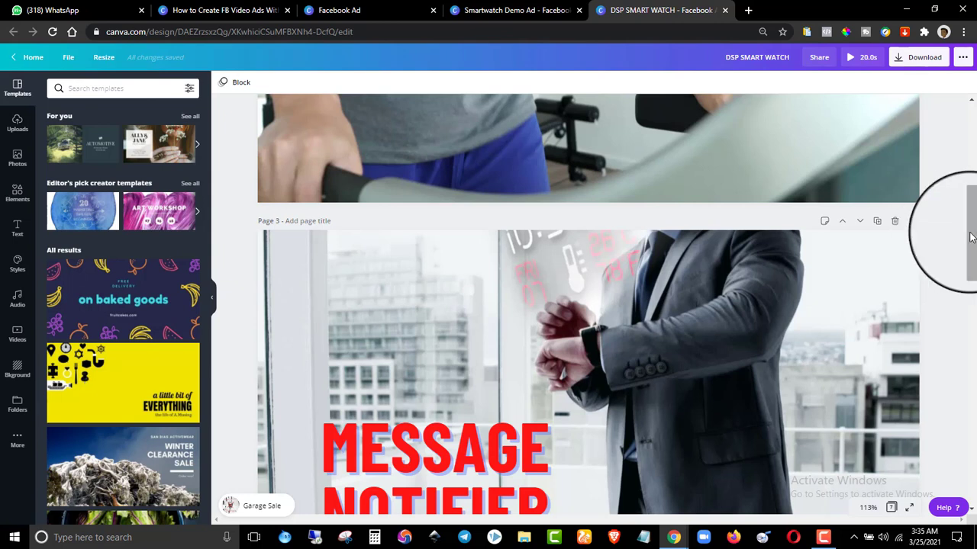
drag(971, 238, 975, 190)
drag(974, 193, 974, 88)
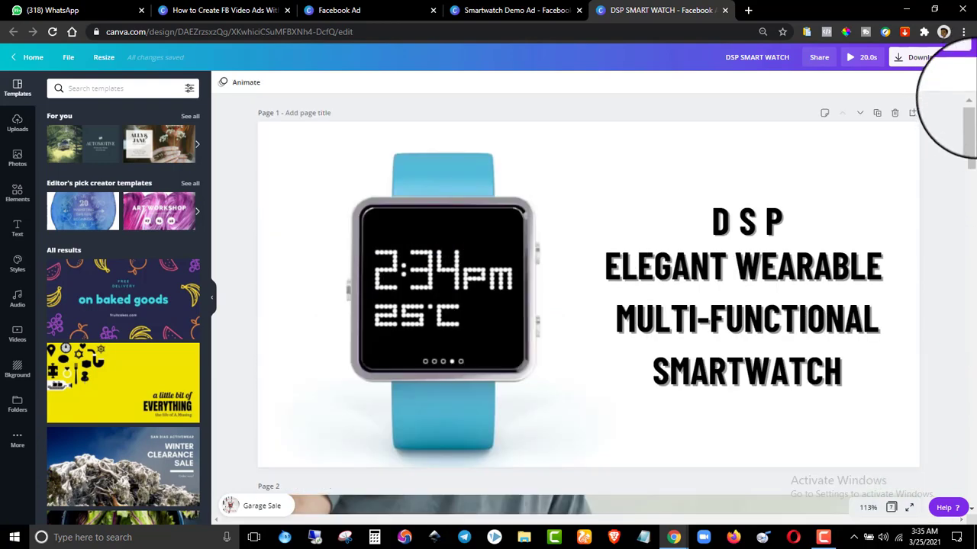
drag(975, 135, 974, 196)
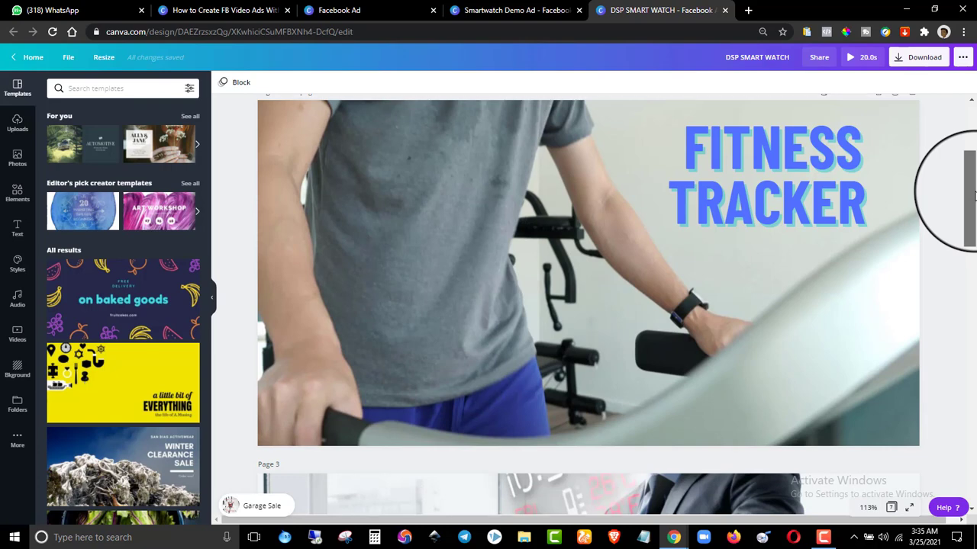
drag(974, 197, 974, 464)
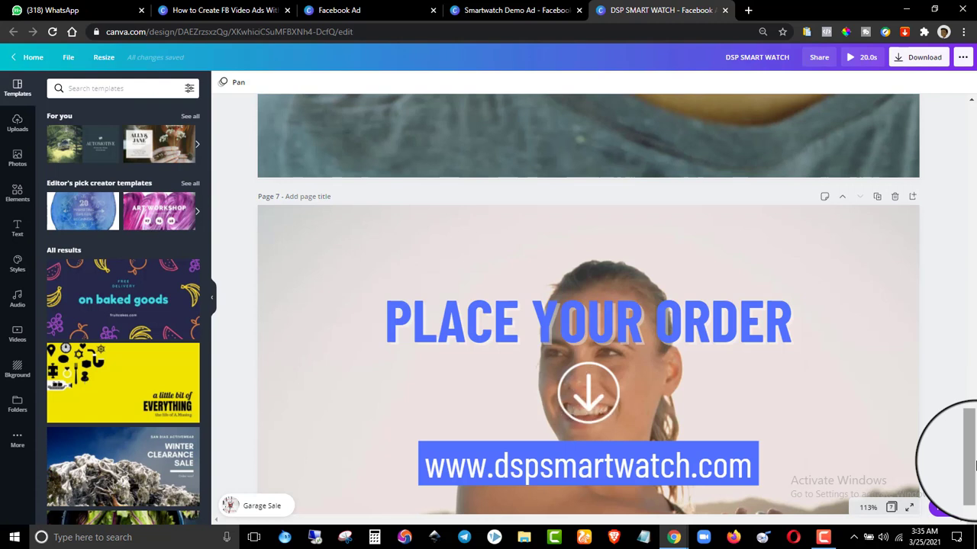
drag(974, 465, 973, 500)
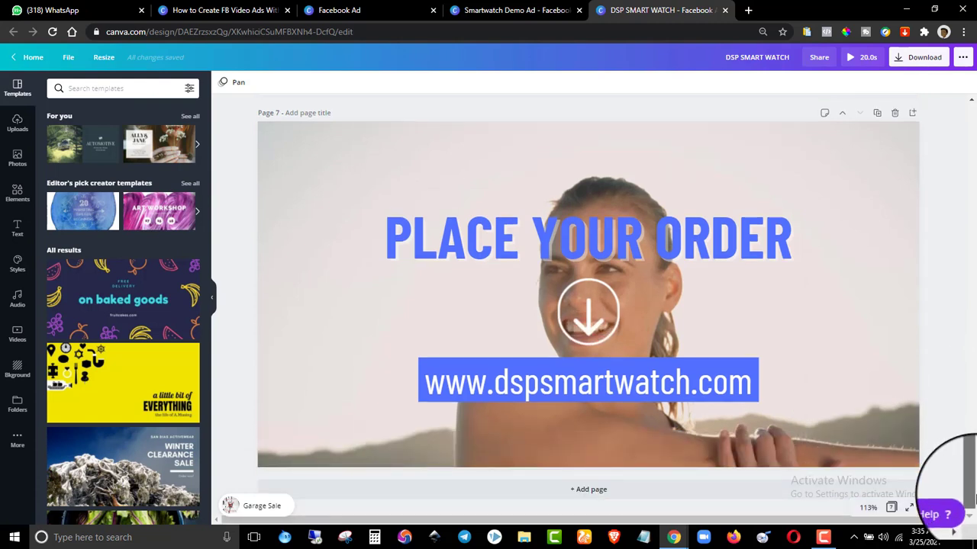
drag(974, 465, 968, 164)
- Select page 2 in the DSP reference design, then switch back to Smartwatch Demo Ad
click(603, 313)
mouse_move(603, 309)
mouse_down()
mouse_move(564, 328)
mouse_move(572, 302)
mouse_move(492, 396)
mouse_move(472, 52)
mouse_up()
click(503, 10)
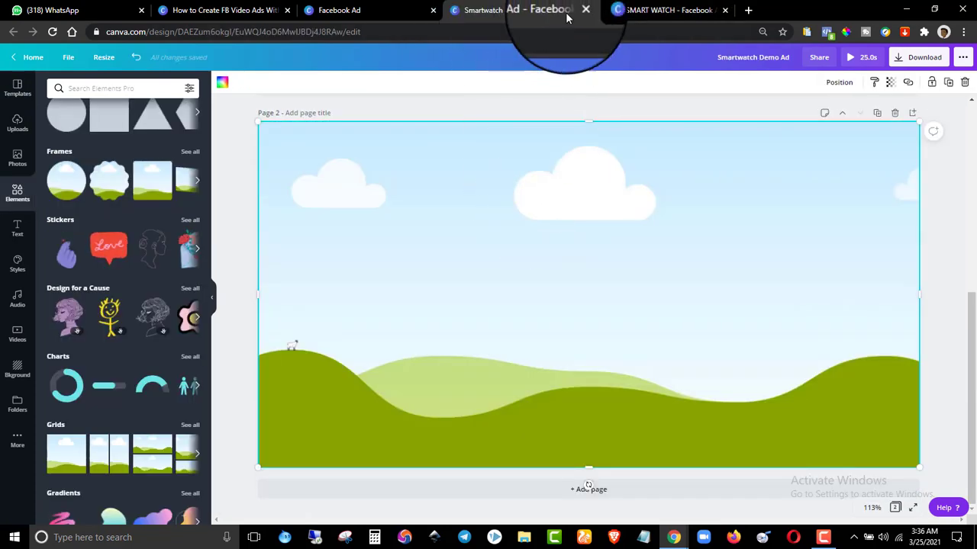
- Add the 10.0s treadmill clip from the smartwatch results as page 2's full background
click(17, 335)
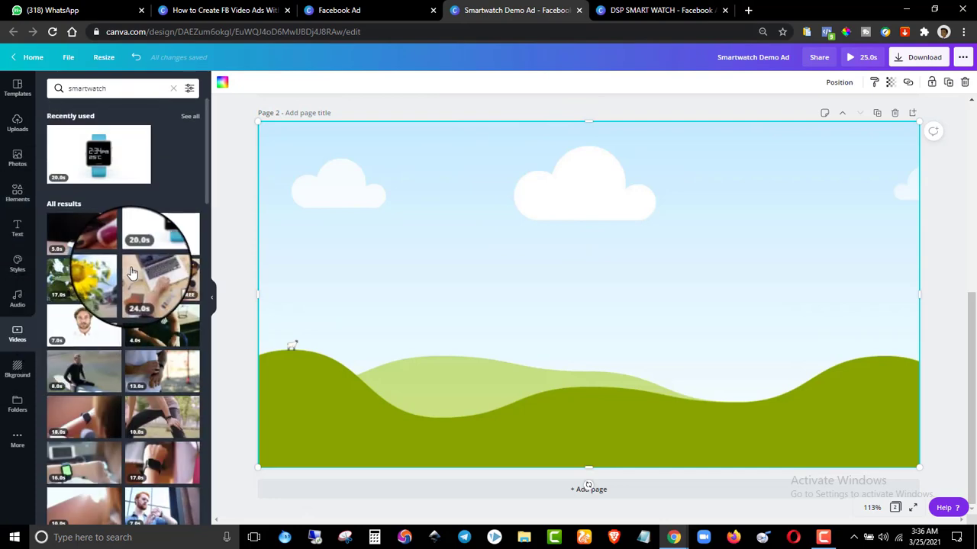
scroll(131, 273, down, 5)
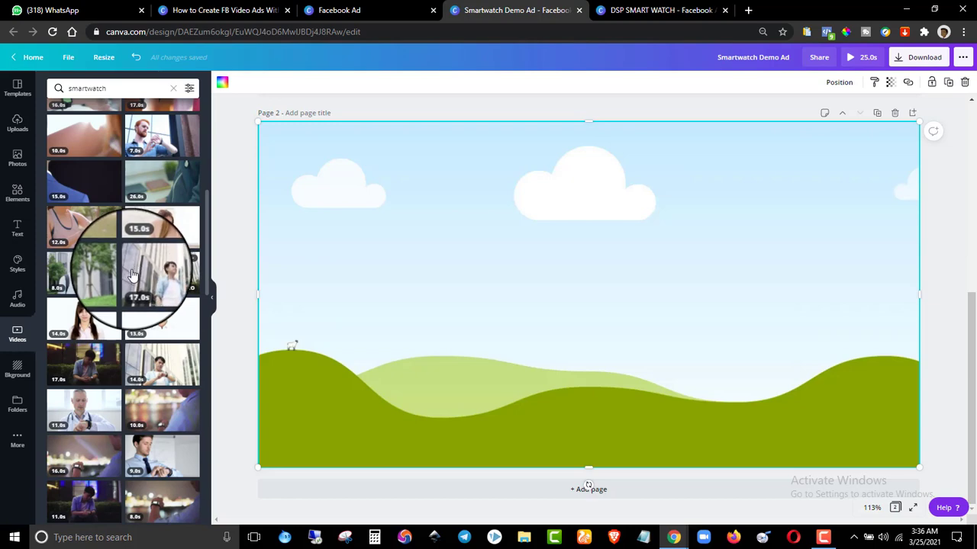
scroll(132, 272, down, 5)
scroll(131, 275, down, 1)
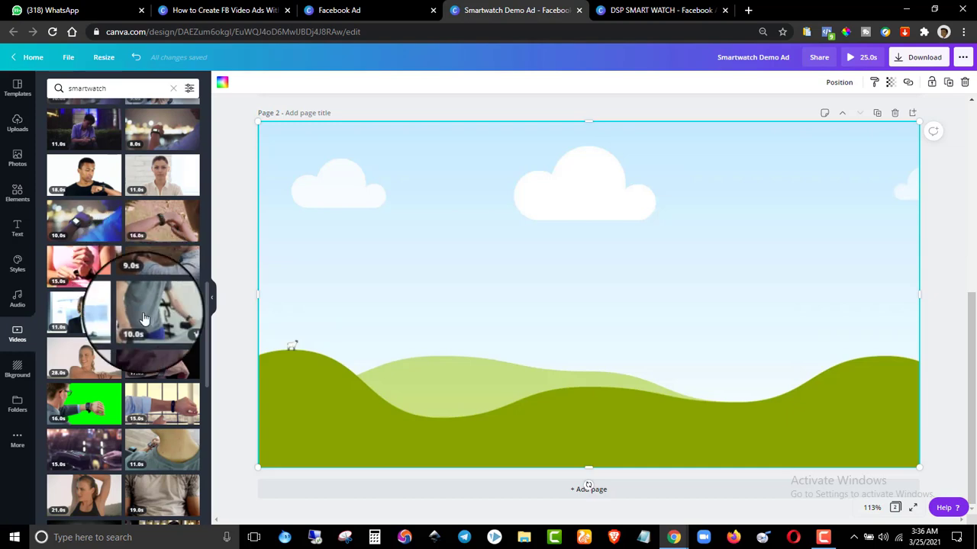
click(160, 314)
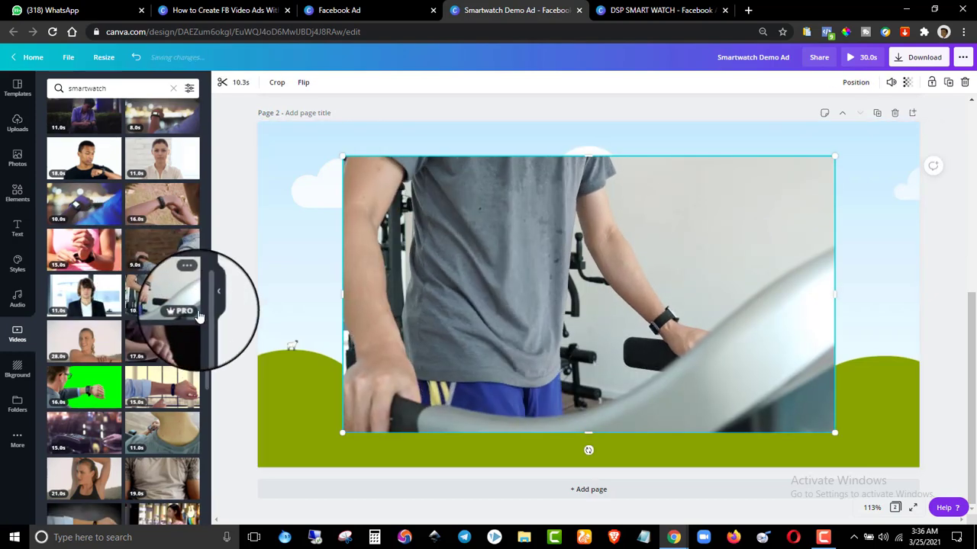
drag(190, 319, 445, 316)
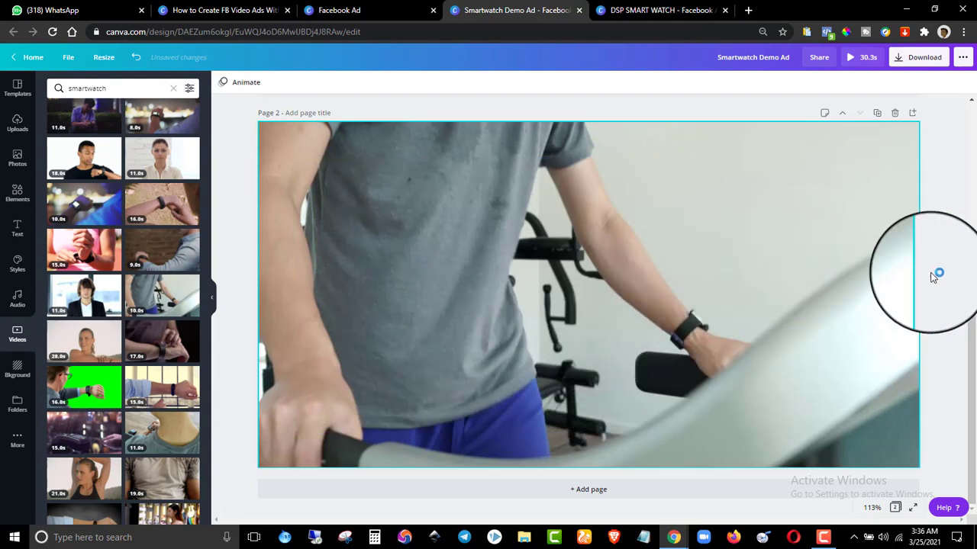
- Compare against the DSP SMART WATCH pages, then duplicate the treadmill page 2 as page 3
drag(971, 325, 974, 114)
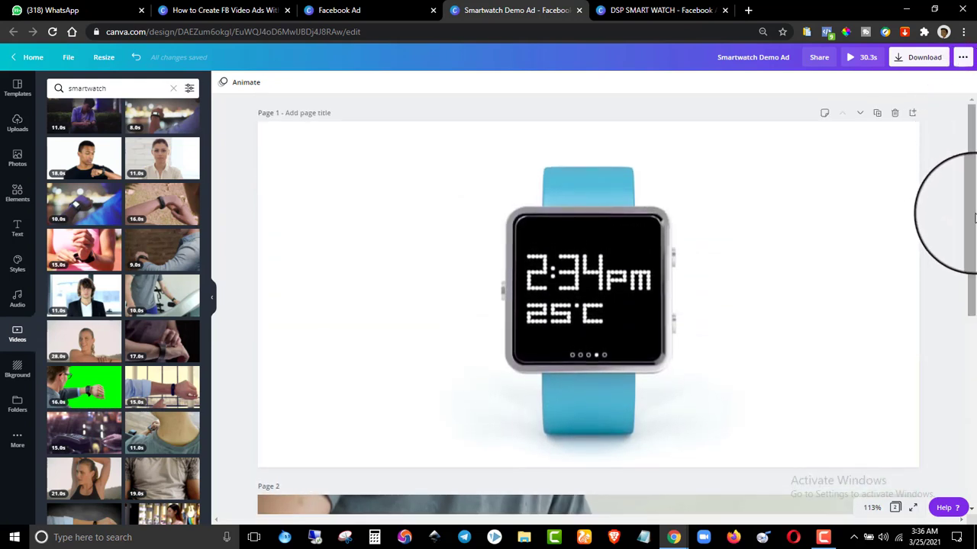
drag(975, 197, 971, 382)
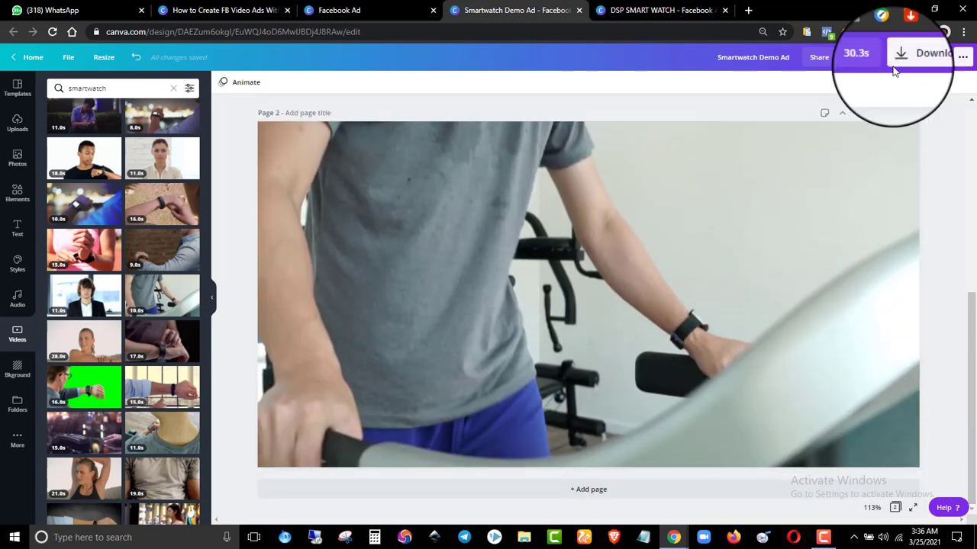
click(671, 10)
scroll(701, 261, down, 5)
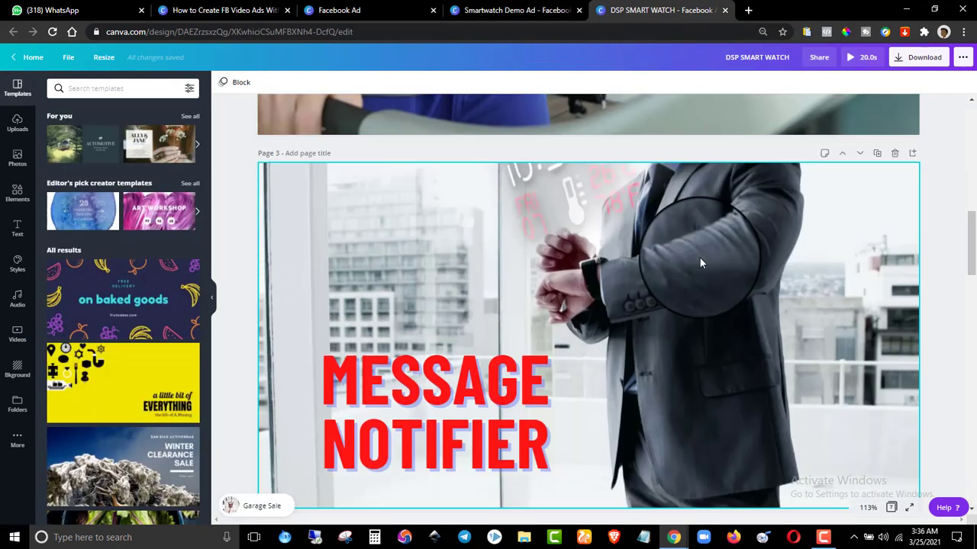
drag(974, 254, 633, 39)
click(527, 8)
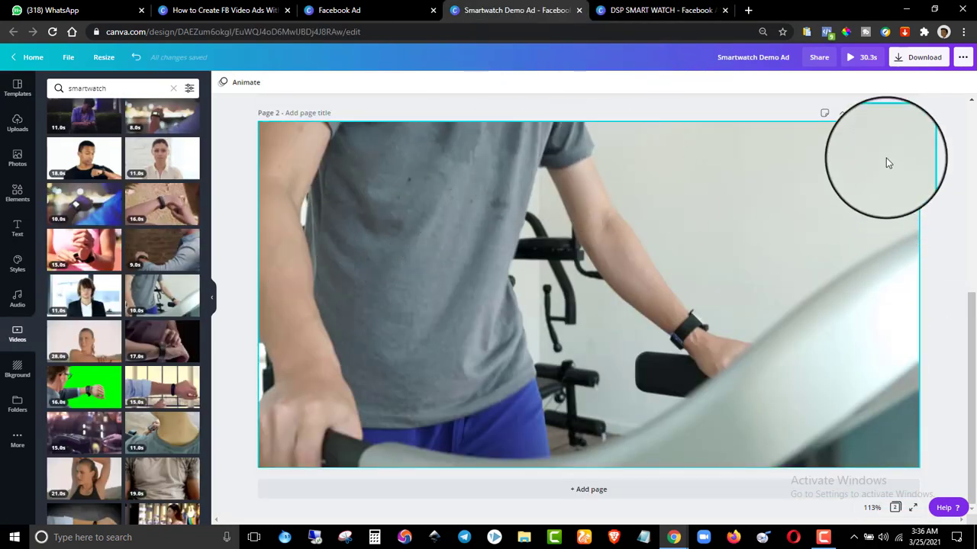
click(876, 113)
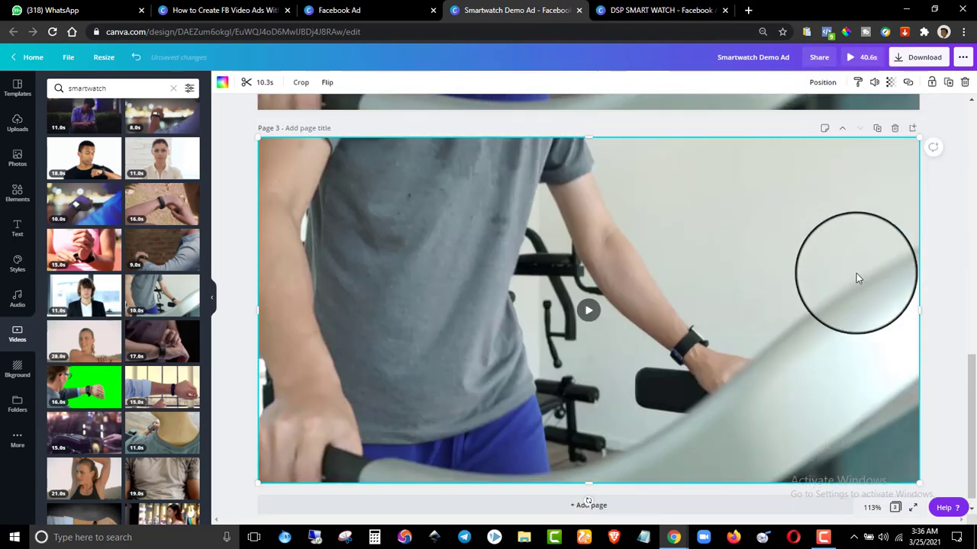
- Replace page 3's treadmill video with a businessman-checking-his-watch clip sized to fill the page
key(Delete)
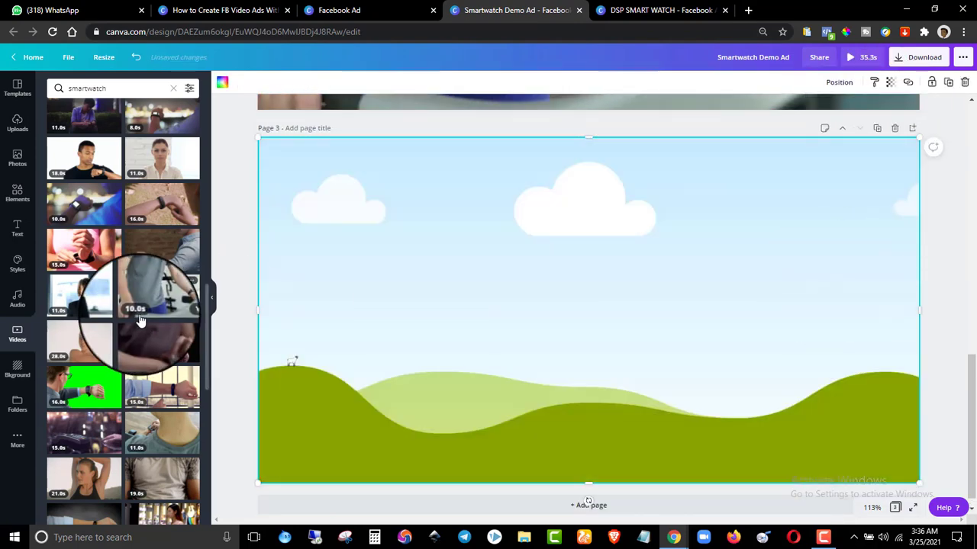
scroll(140, 323, down, 10)
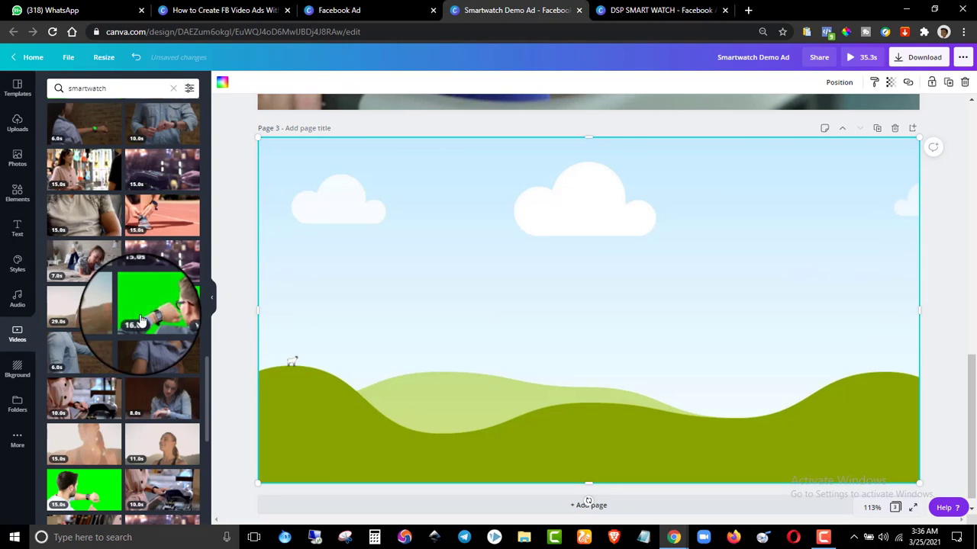
scroll(139, 320, down, 5)
scroll(139, 319, down, 5)
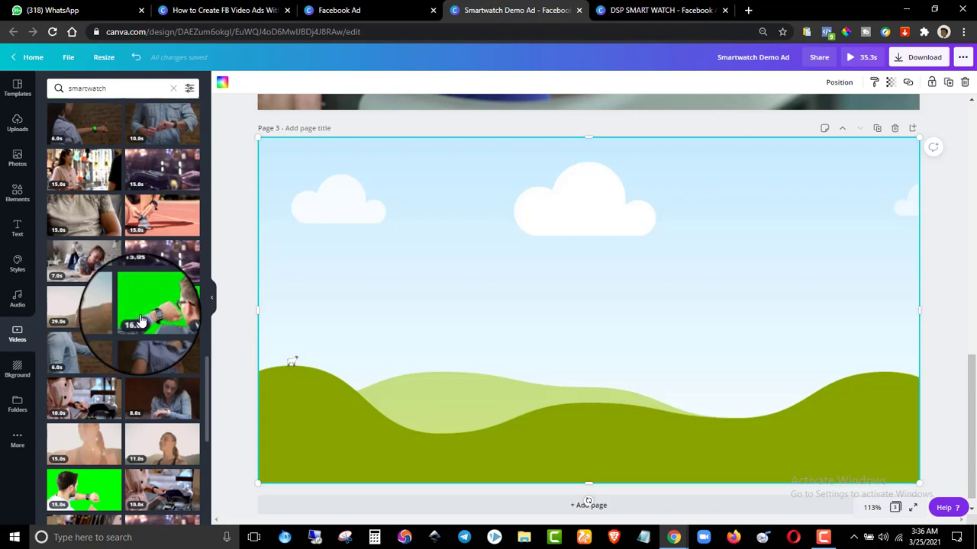
scroll(140, 314, down, 5)
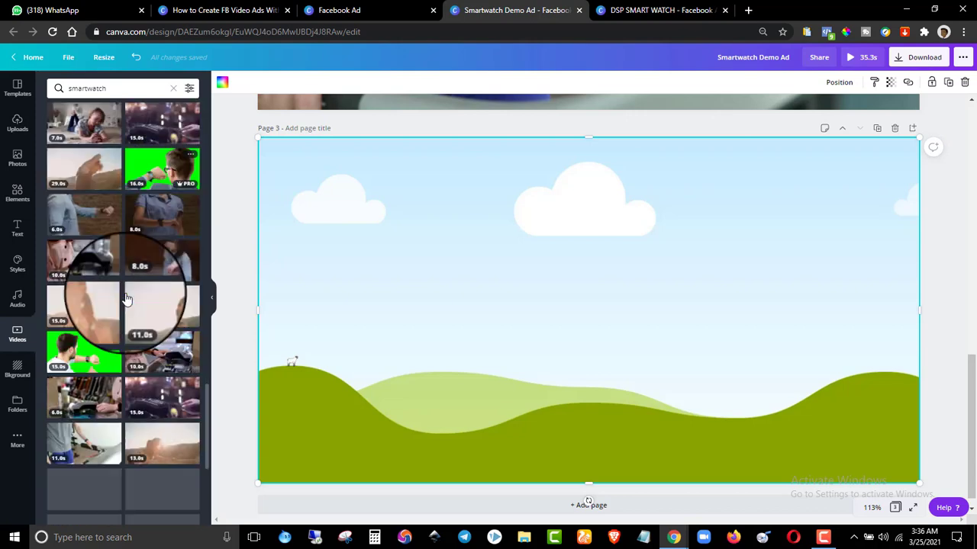
scroll(115, 292, down, 5)
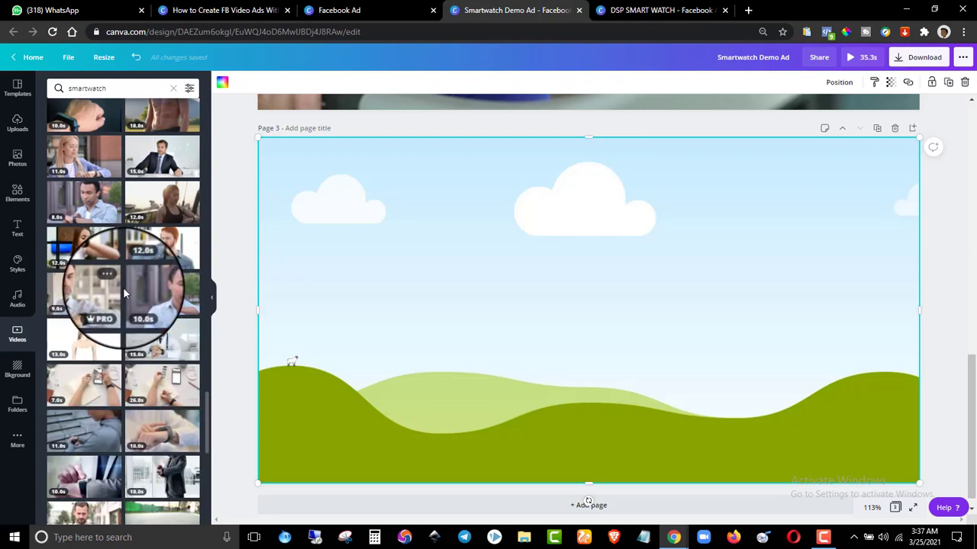
click(154, 488)
drag(558, 315, 556, 316)
drag(969, 382, 959, 54)
- Compare against the DSP SMART WATCH reference design, then return to the Smartwatch Demo Ad
scroll(905, 130, down, 5)
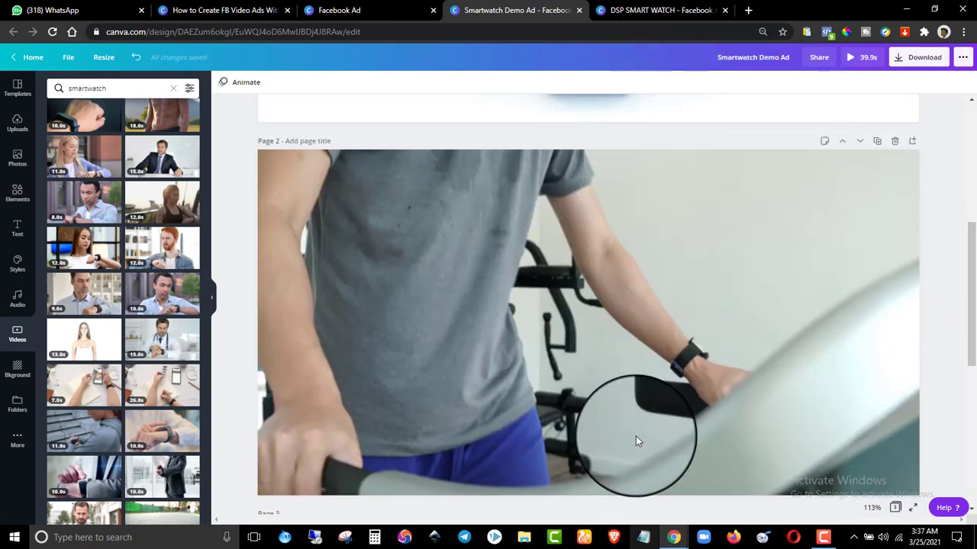
scroll(629, 323, down, 2)
scroll(630, 323, down, 3)
click(661, 10)
scroll(624, 262, down, 15)
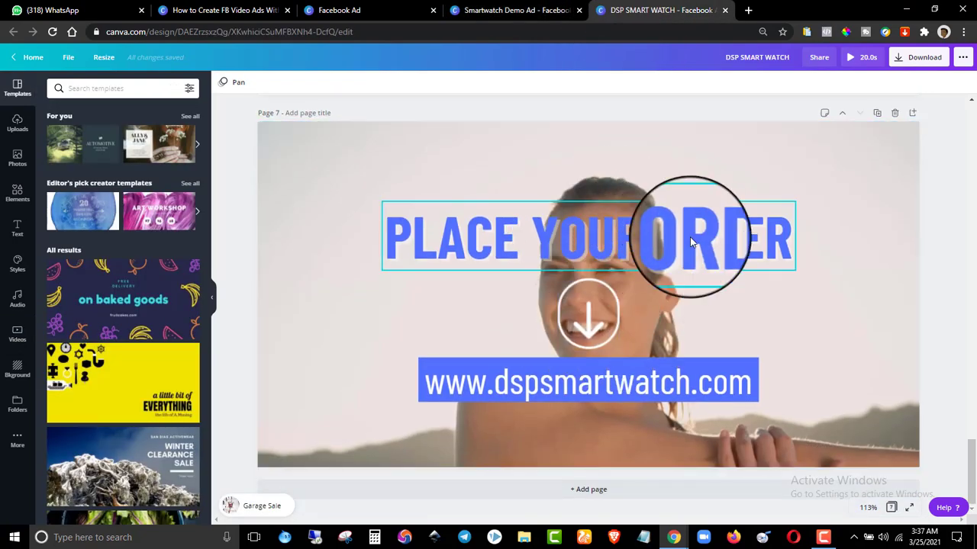
scroll(687, 247, up, 15)
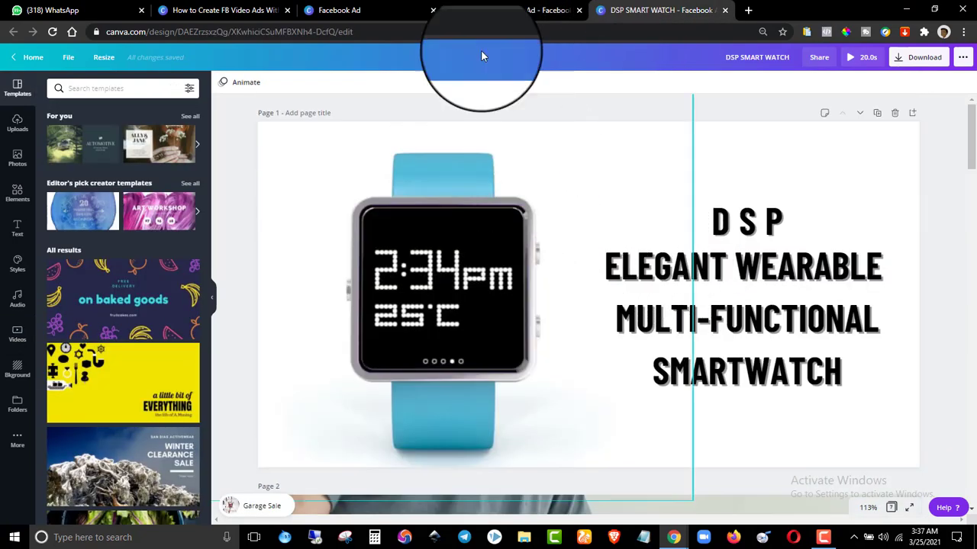
click(519, 10)
scroll(686, 324, up, 10)
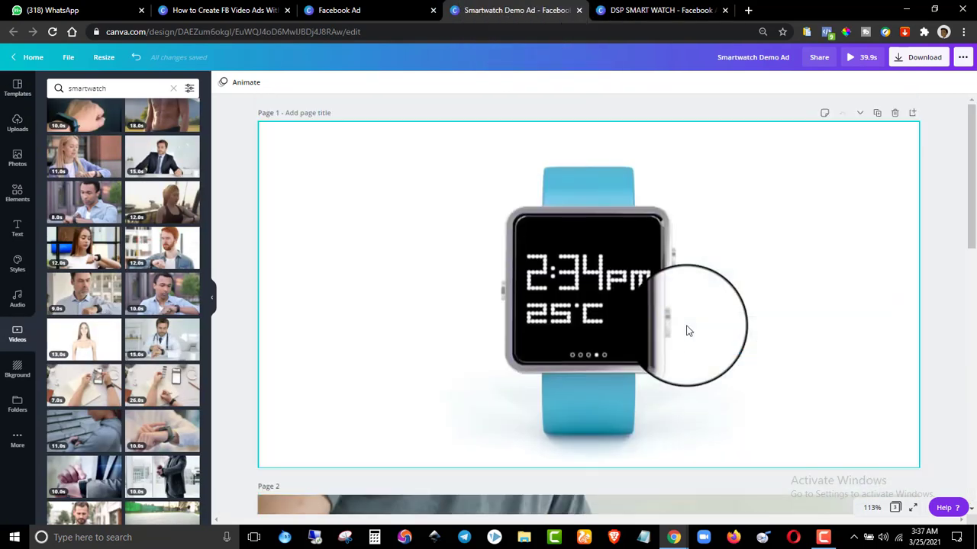
- Move page 1's watch video toward the left and set page 1's background to white
click(639, 313)
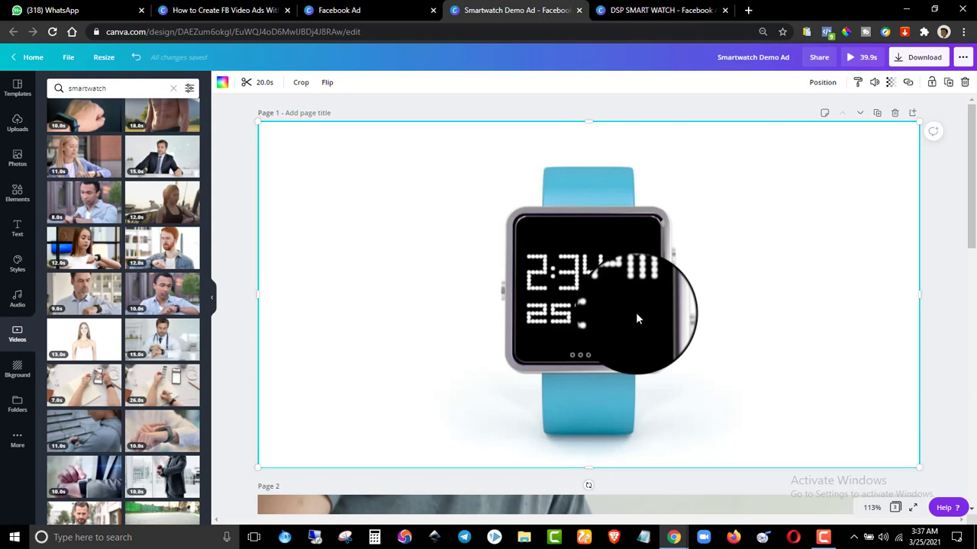
drag(636, 312, 770, 237)
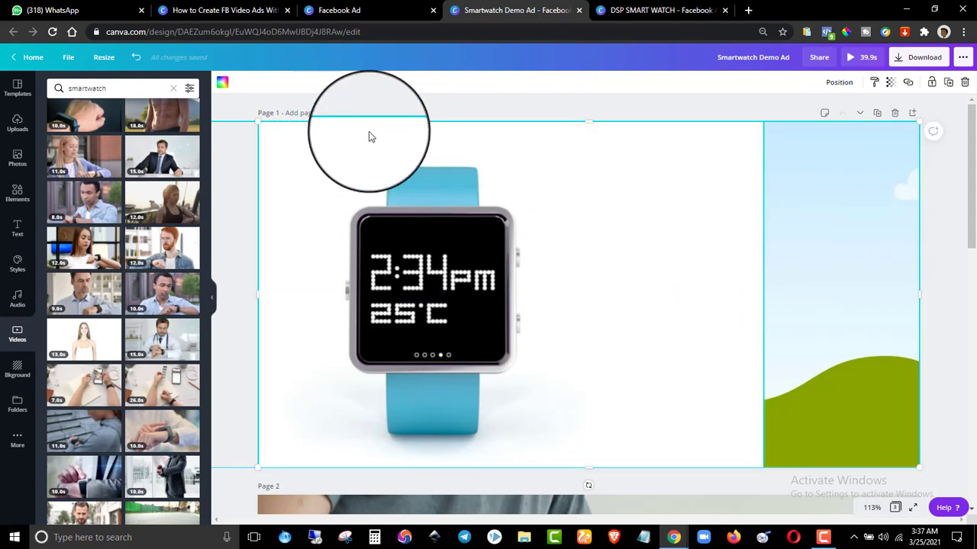
click(222, 81)
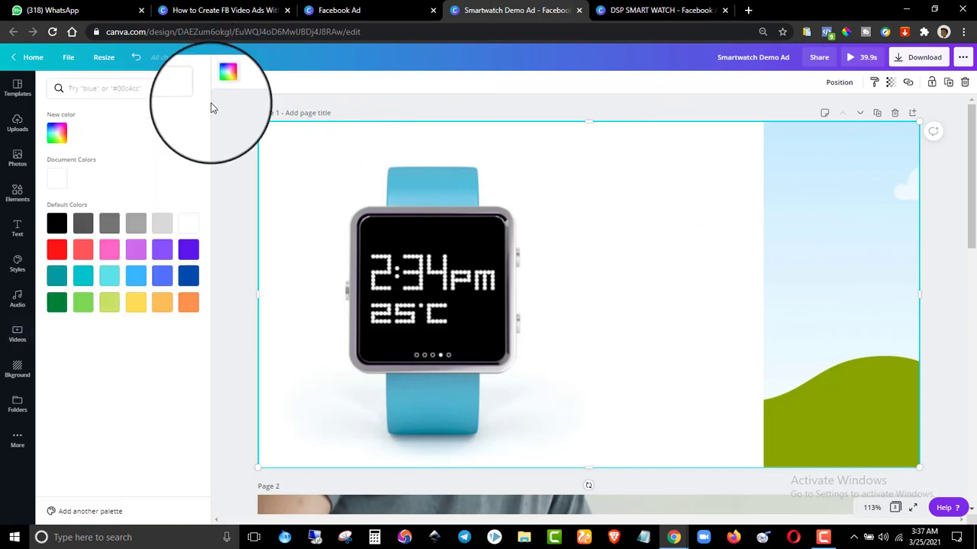
click(187, 224)
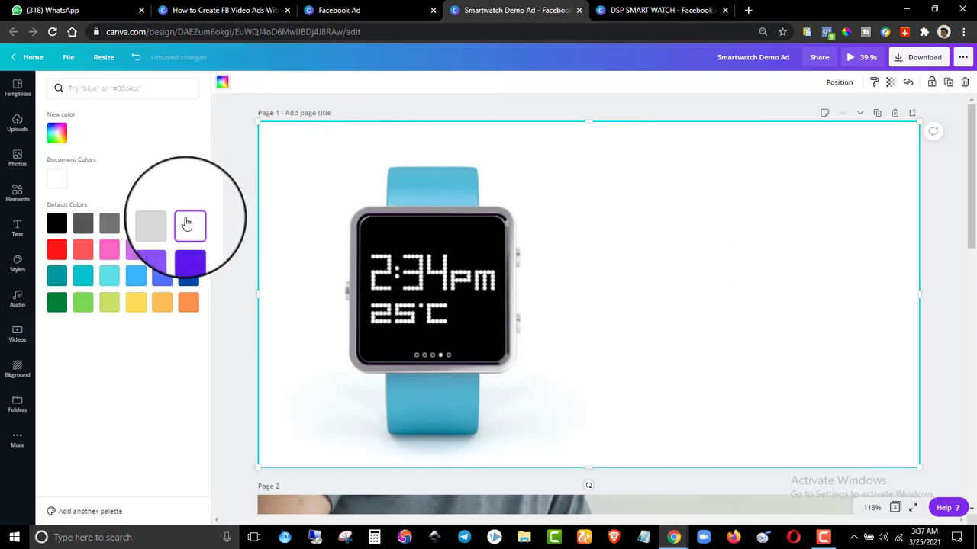
click(237, 199)
click(940, 244)
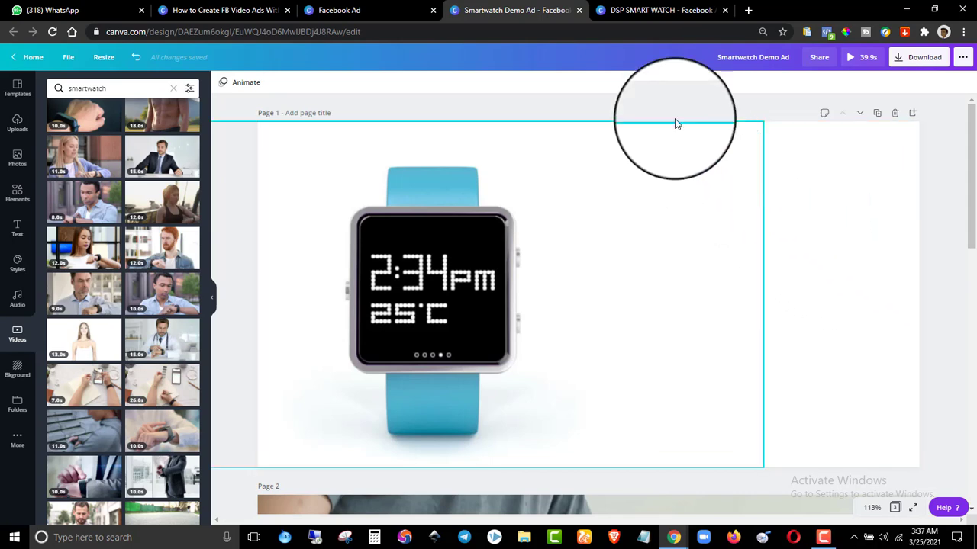
click(603, 11)
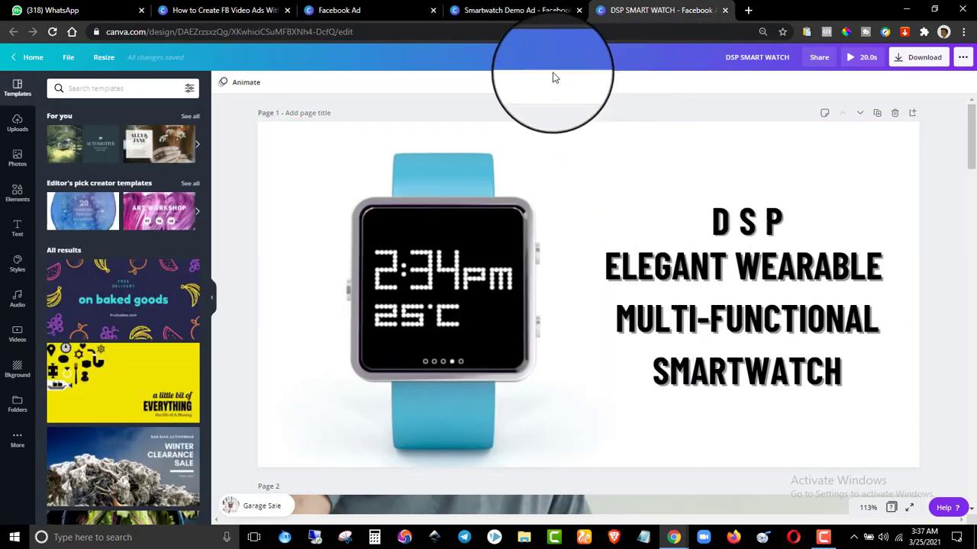
- Return from the DSP SMART WATCH reference to the Smartwatch Demo Ad design
click(533, 13)
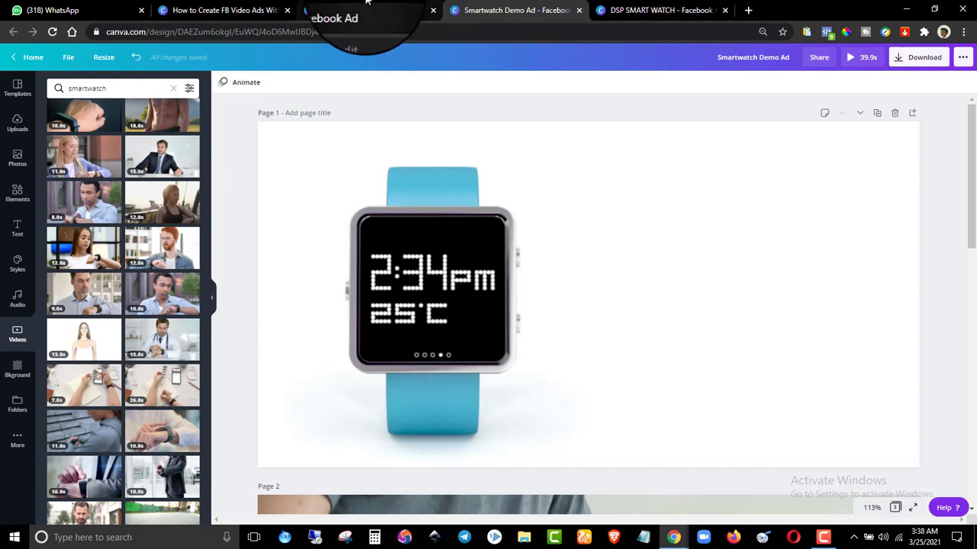
- Add a text box reading 'DSP ELEGANT WEARABLE SMARTWATCH MULTIFUNCTIONAL', wrapped narrow, beside the watch
key(t)
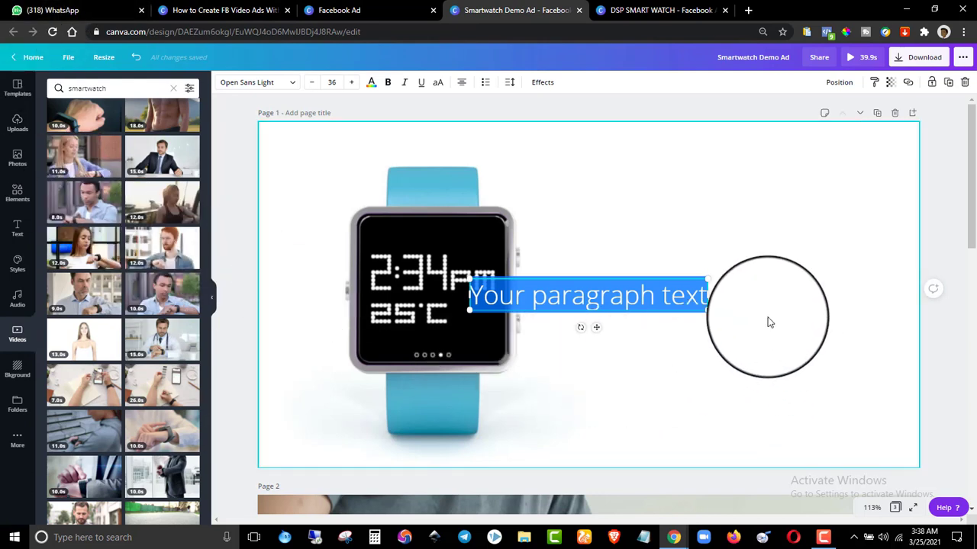
drag(595, 326, 706, 326)
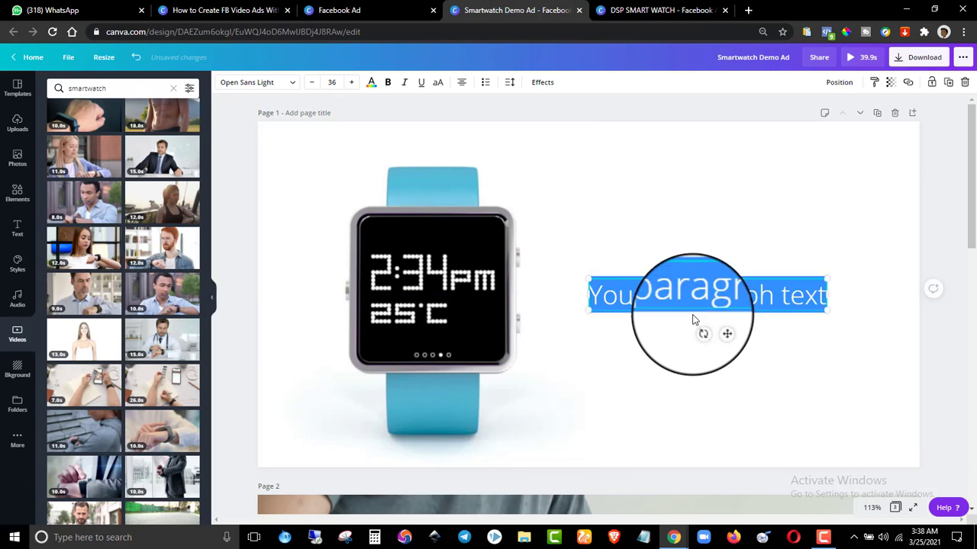
text(DSP)
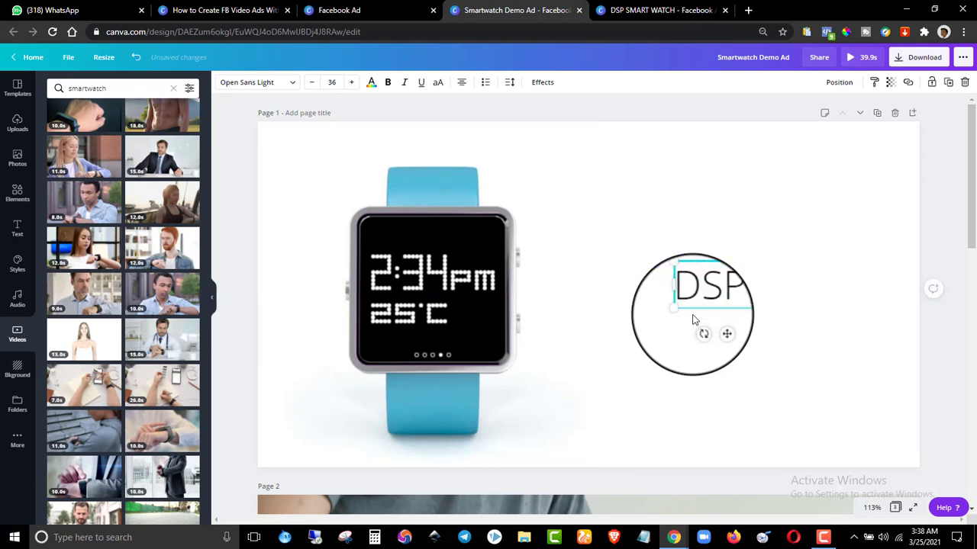
text( E)
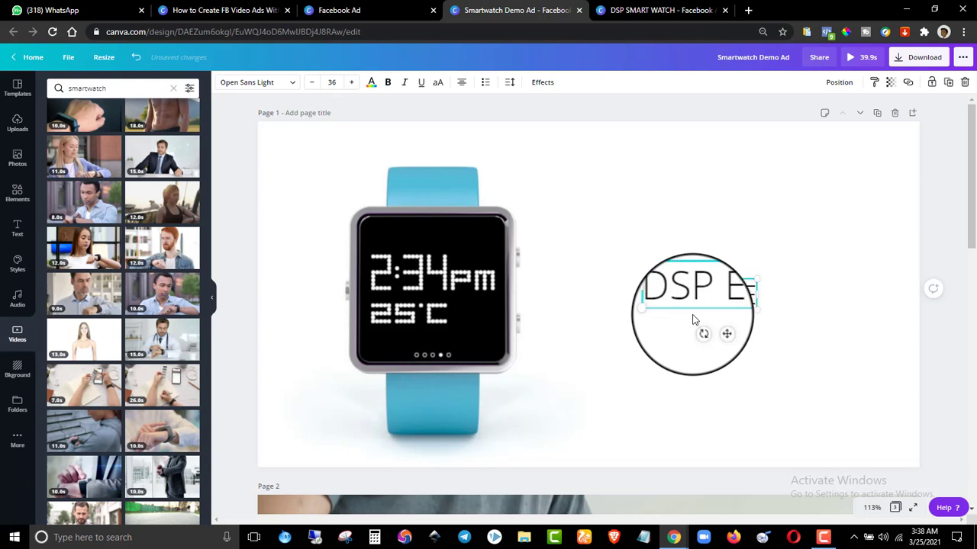
text(LEGANT W)
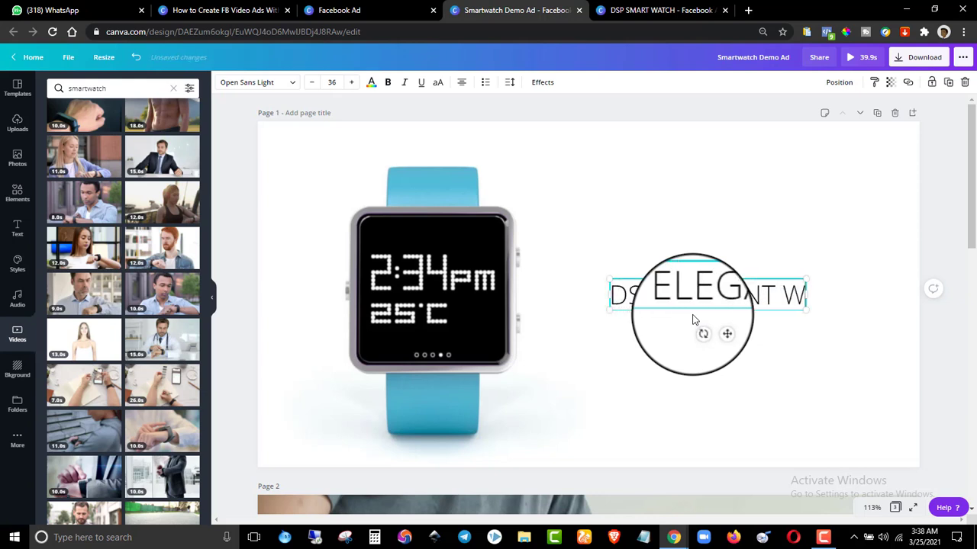
text(EARABLE)
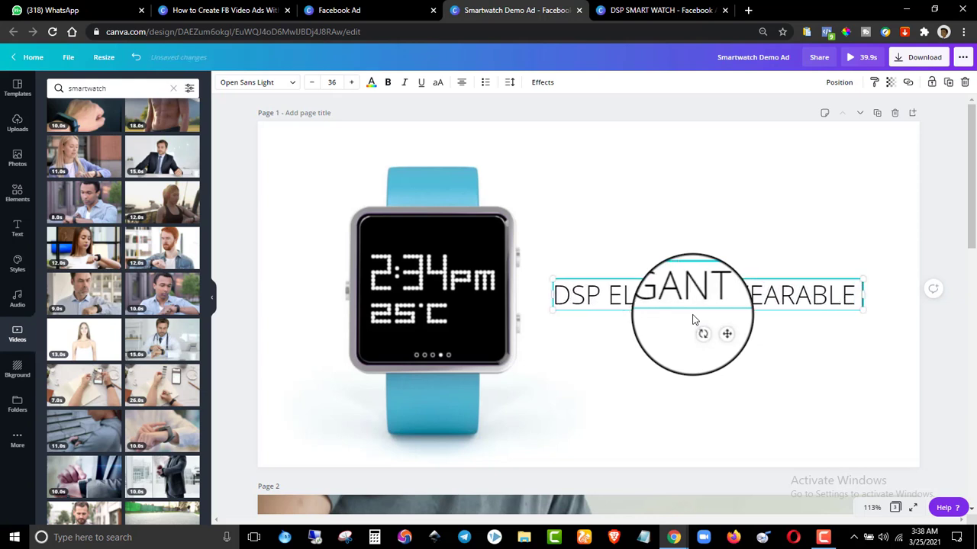
text( SMARTWATC)
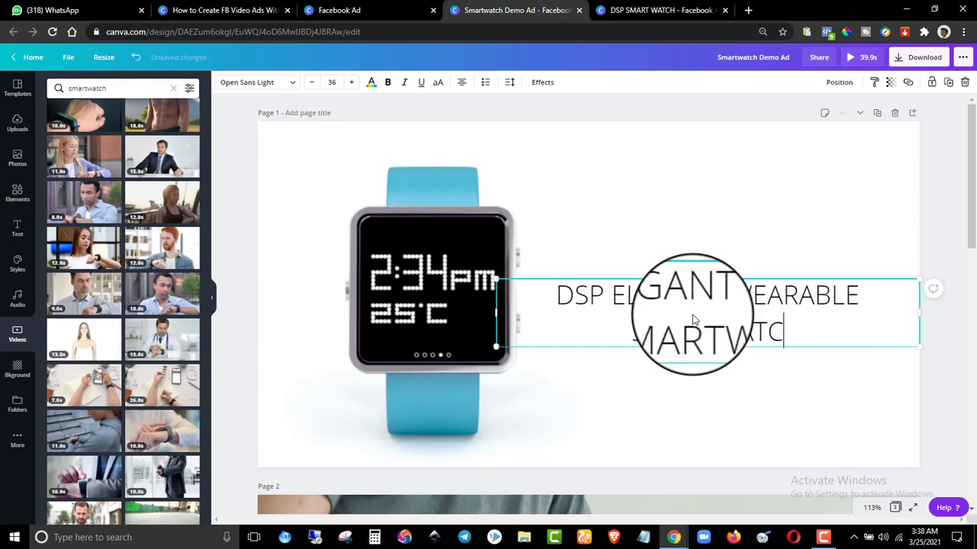
text(H MULTIFUNCTIONAL)
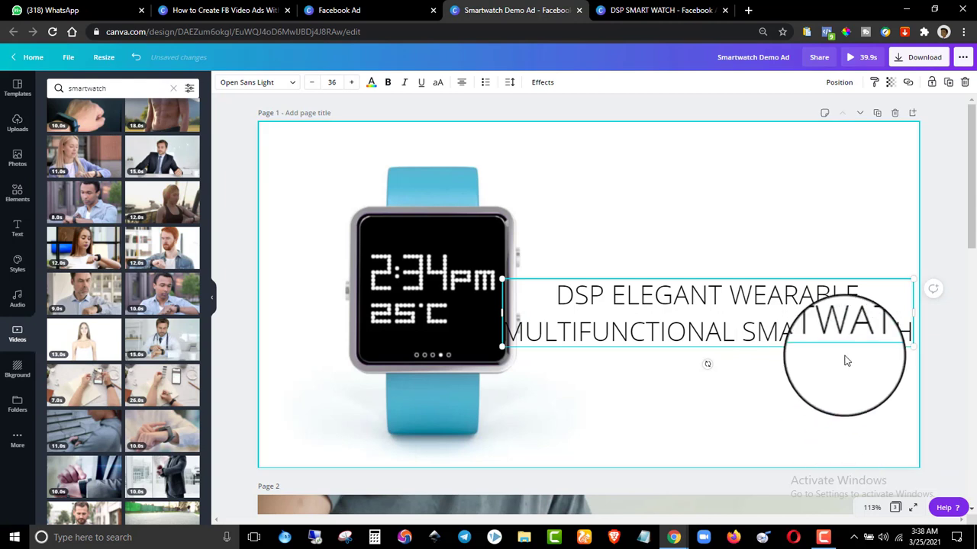
drag(914, 314, 791, 305)
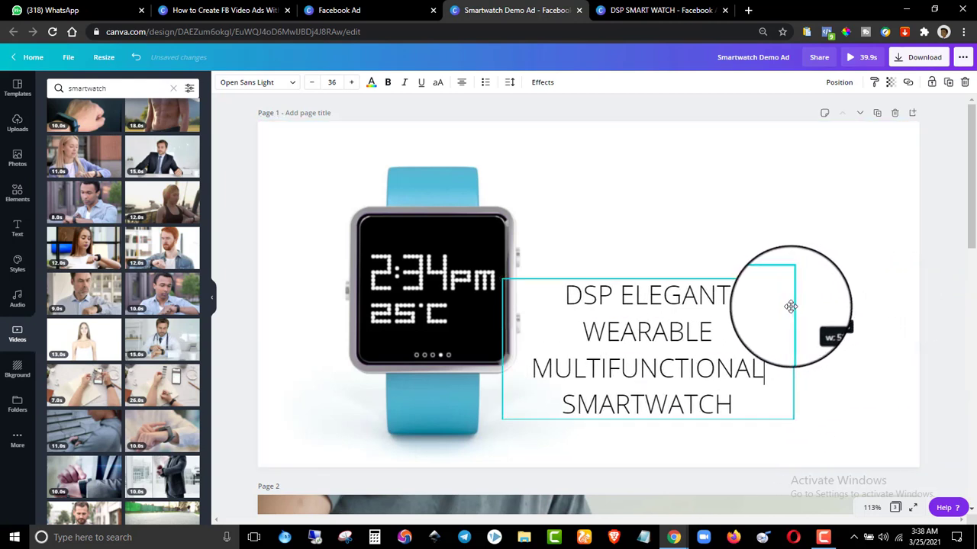
click(641, 10)
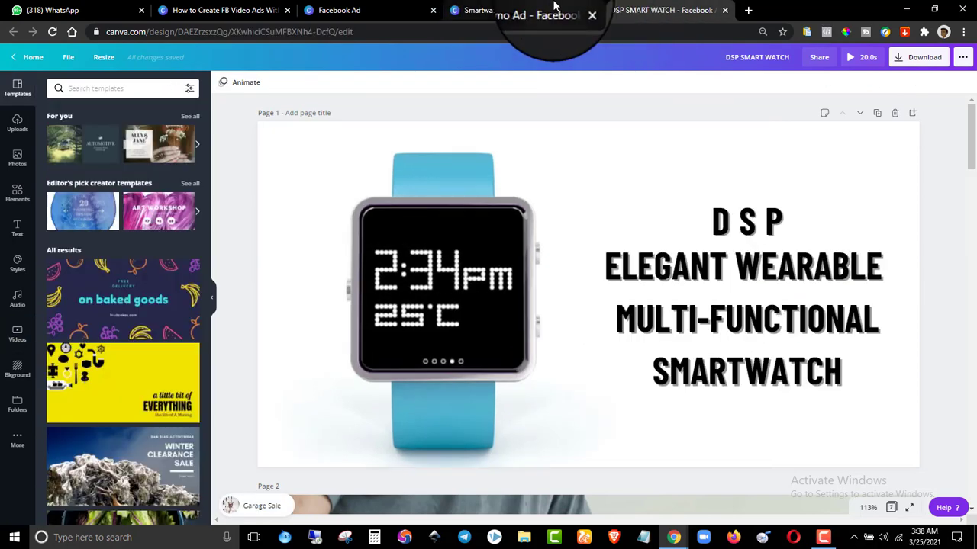
click(523, 10)
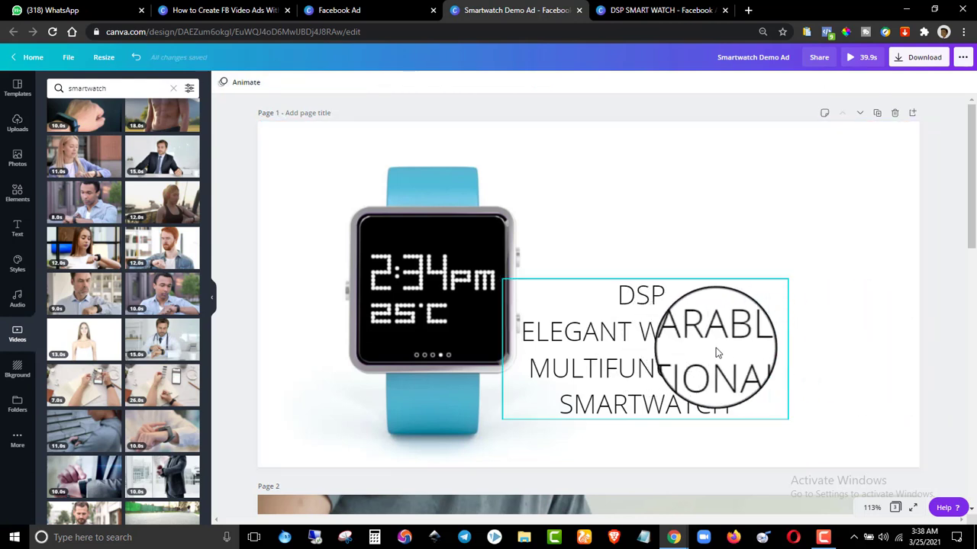
drag(660, 366, 722, 319)
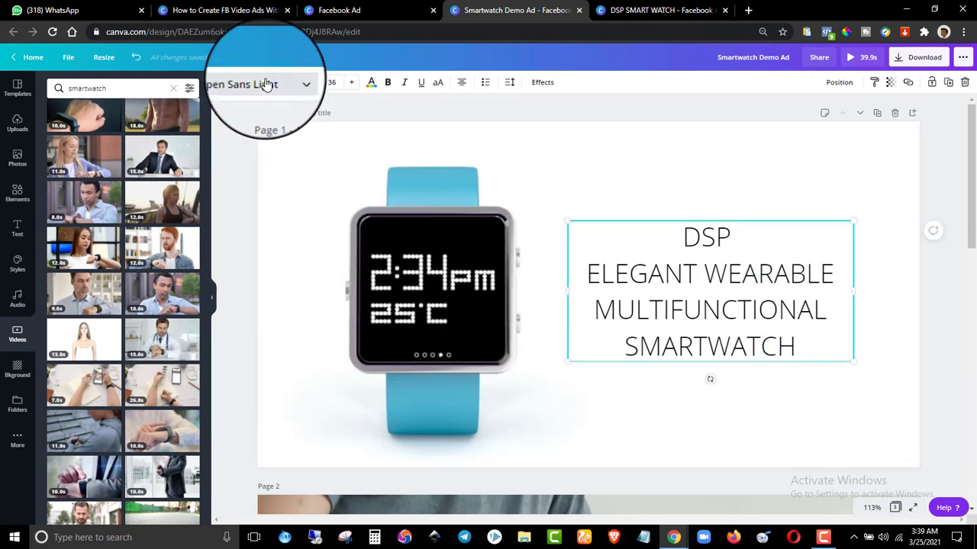
- Set the page 1 heading font to Barlow Condensed in bold
click(266, 84)
click(155, 90)
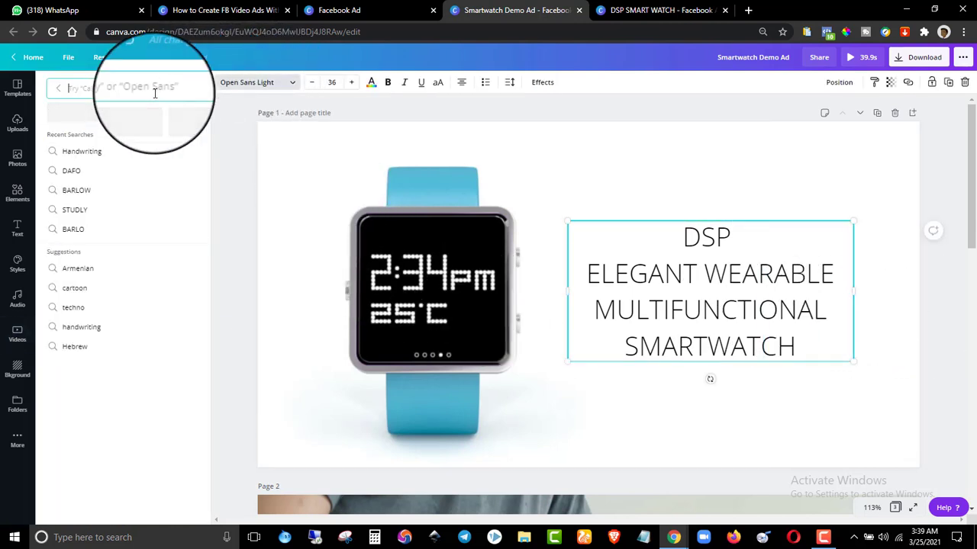
text(BA)
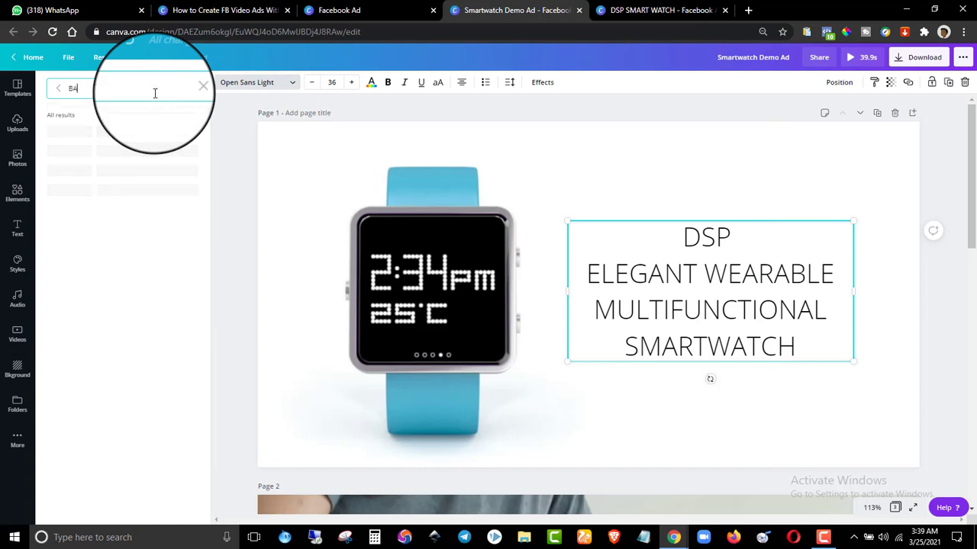
text(RLOW)
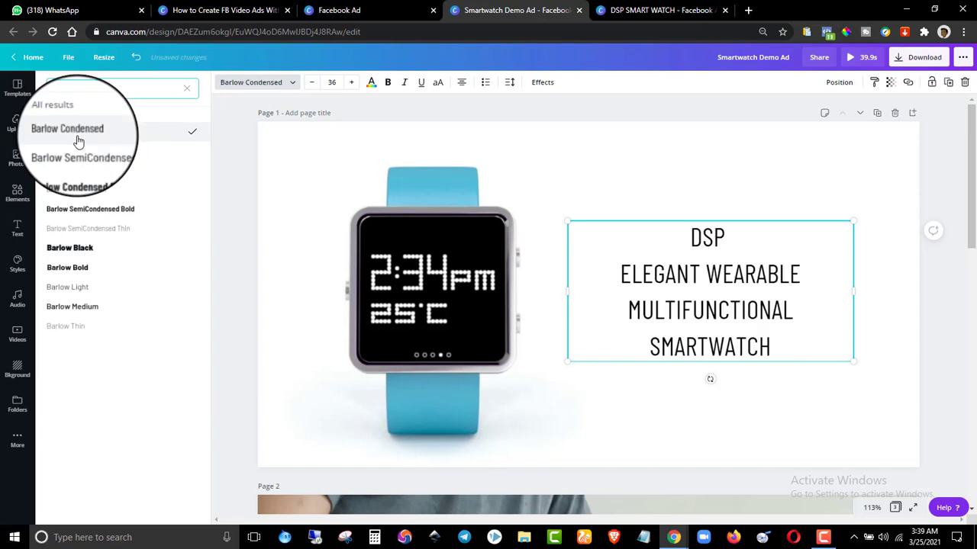
click(388, 84)
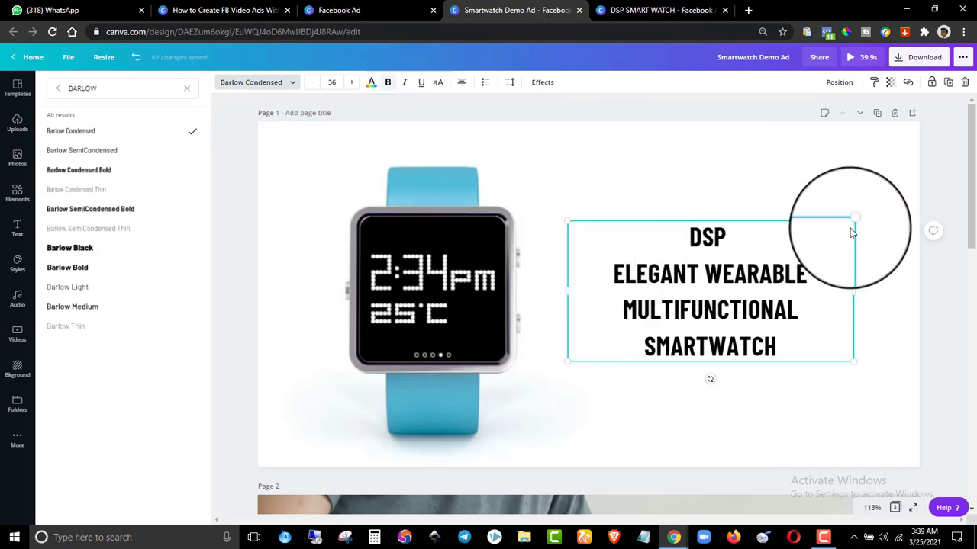
- Enlarge the heading to 42.1, narrow its box and nudge it right and down
drag(854, 222, 890, 172)
drag(898, 279, 819, 279)
drag(728, 285, 764, 298)
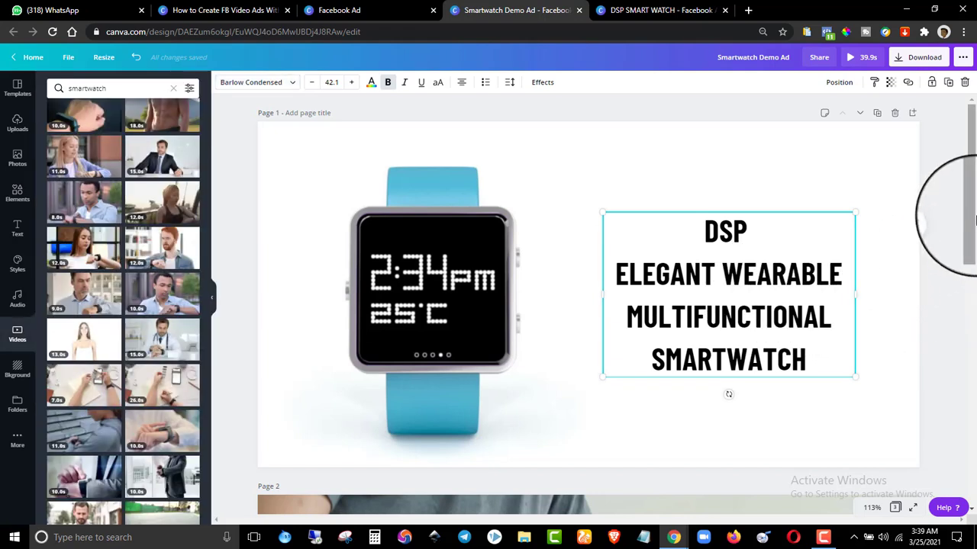
click(946, 220)
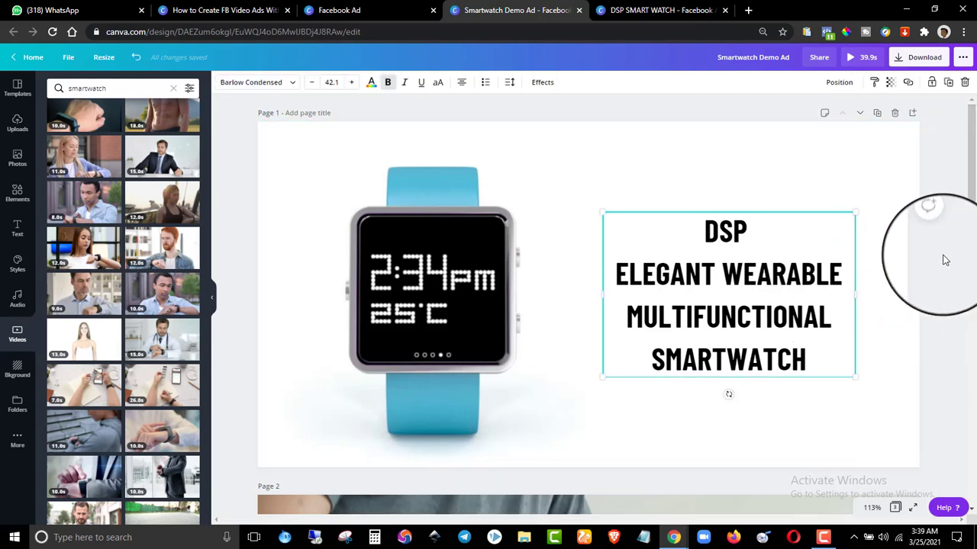
click(964, 250)
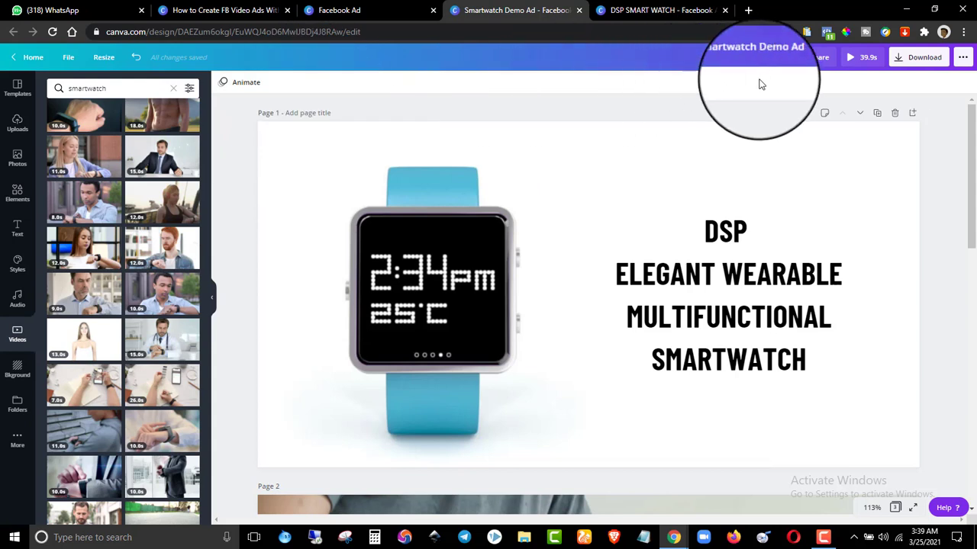
click(851, 65)
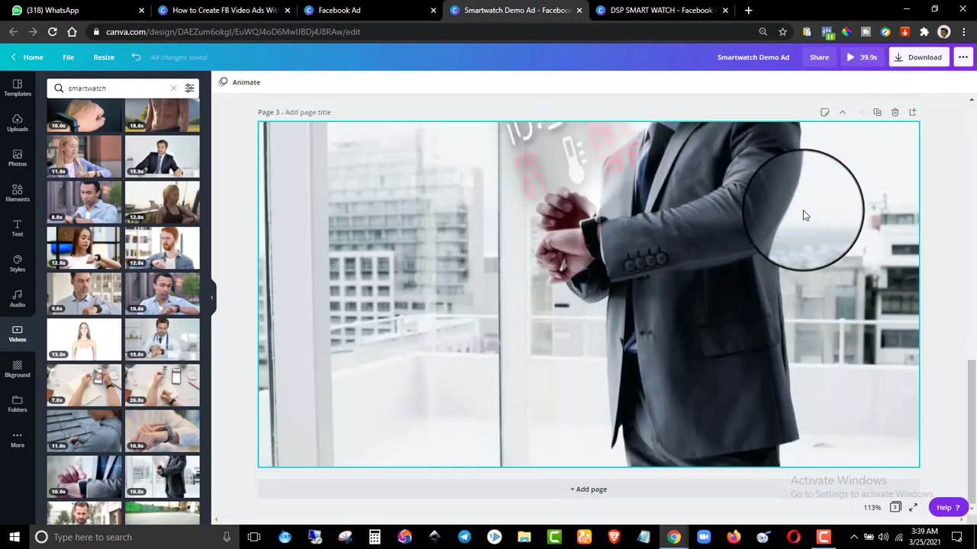
click(803, 210)
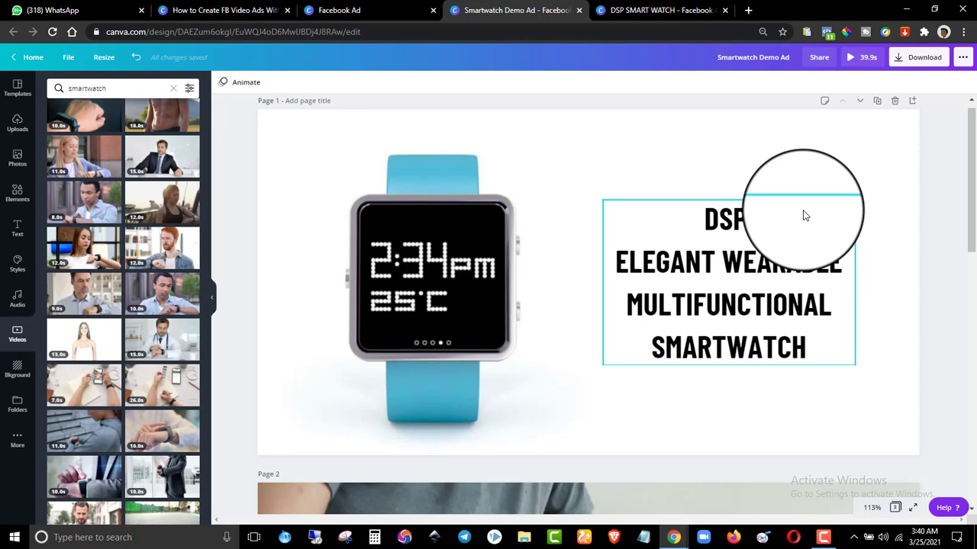
scroll(802, 216, down, 10)
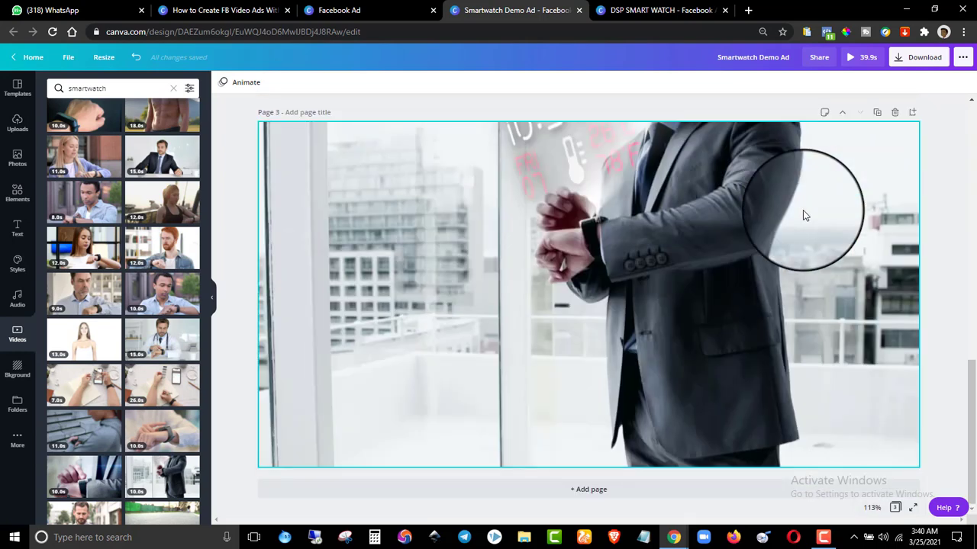
scroll(803, 216, up, 10)
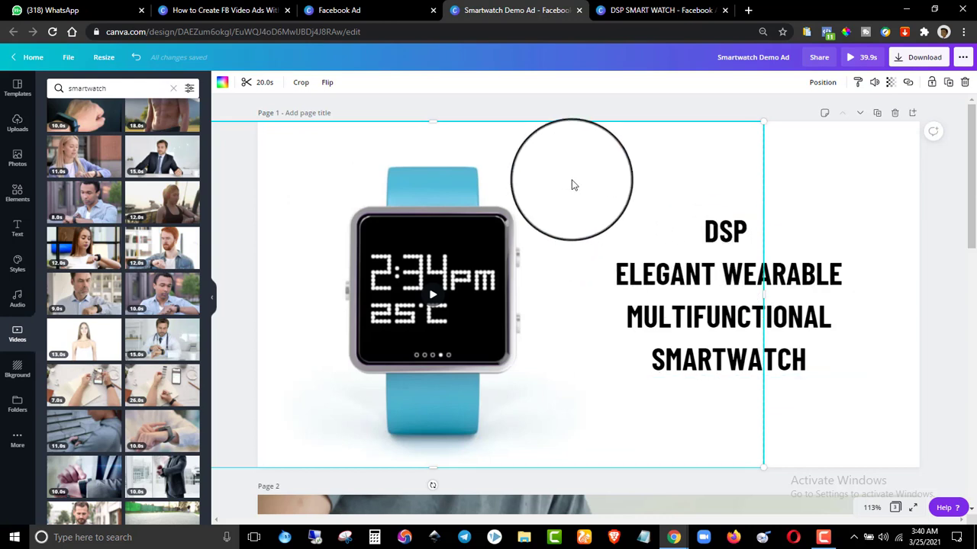
- Preview page 1's watch video, then open its 20.0s trim timeline
click(428, 300)
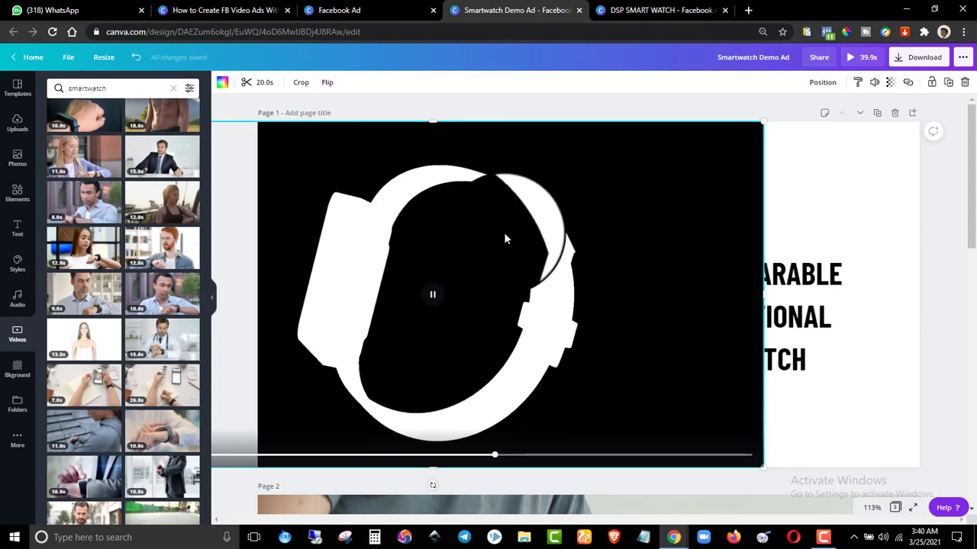
click(433, 297)
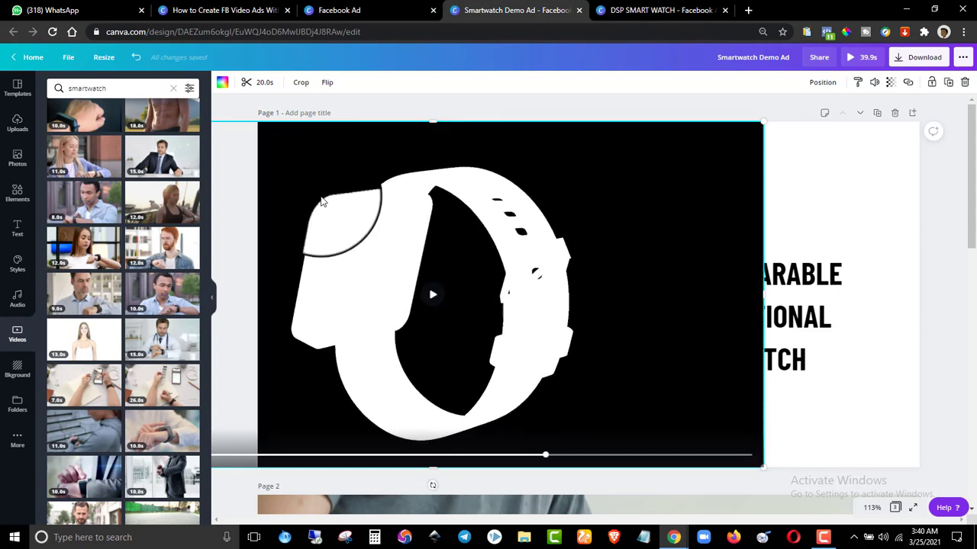
click(493, 115)
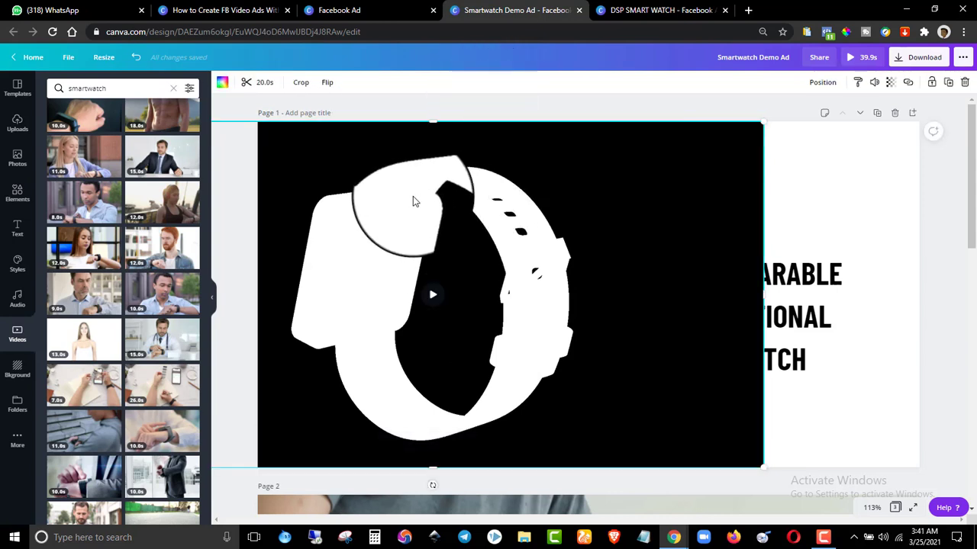
click(264, 83)
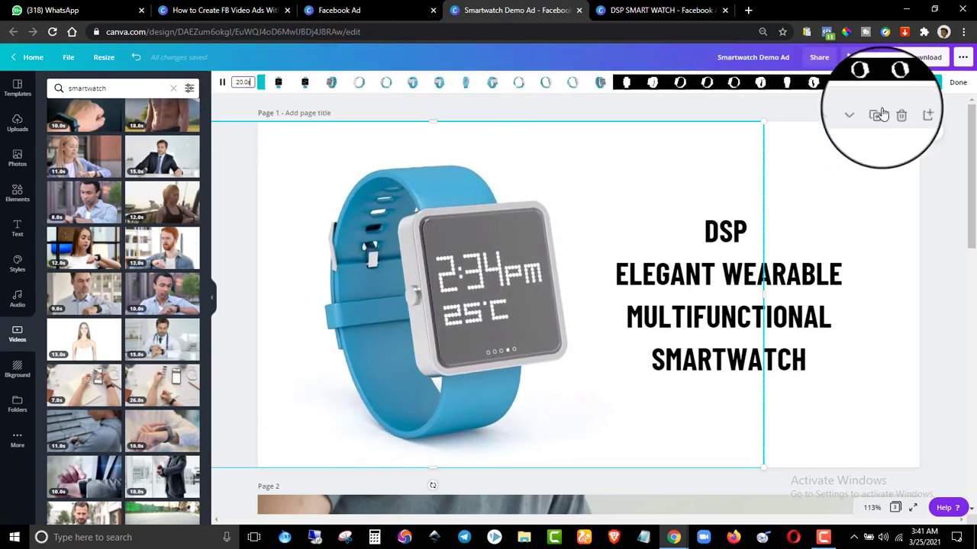
- Shorten page 1's watch clip from its end to about 5.2 seconds
drag(932, 83, 617, 80)
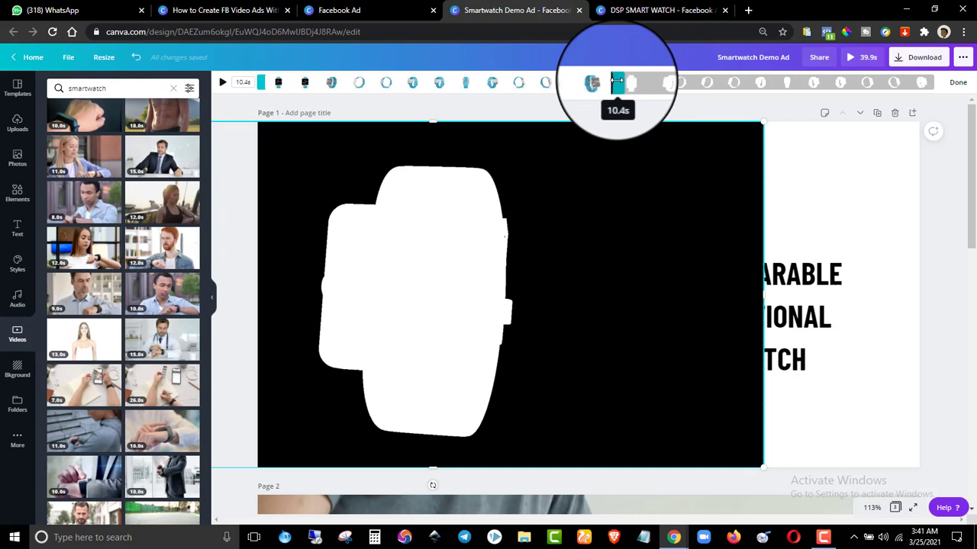
drag(610, 80, 597, 82)
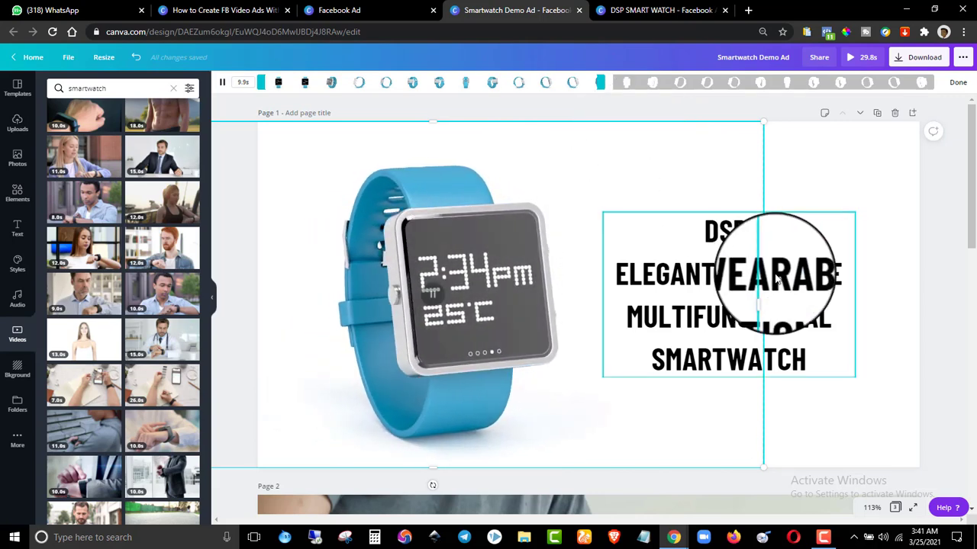
drag(602, 82, 539, 73)
drag(480, 65, 443, 55)
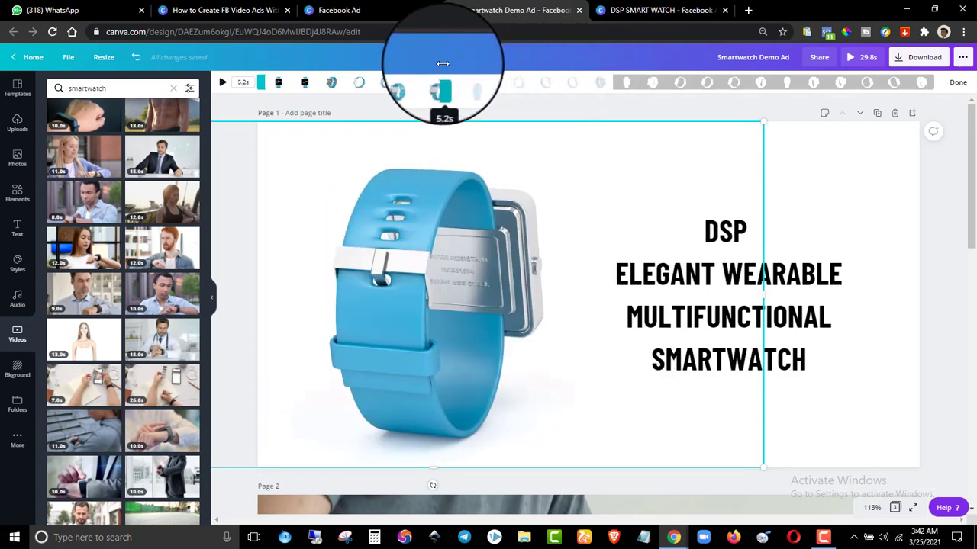
right_click(439, 67)
click(424, 112)
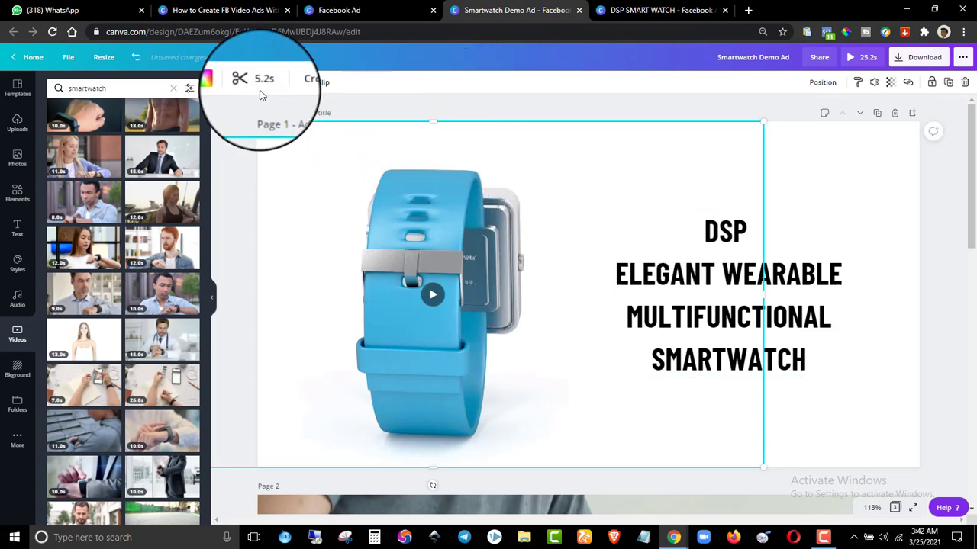
- Reopen the trim timeline and cut the clip to exactly 4.0 seconds
click(256, 89)
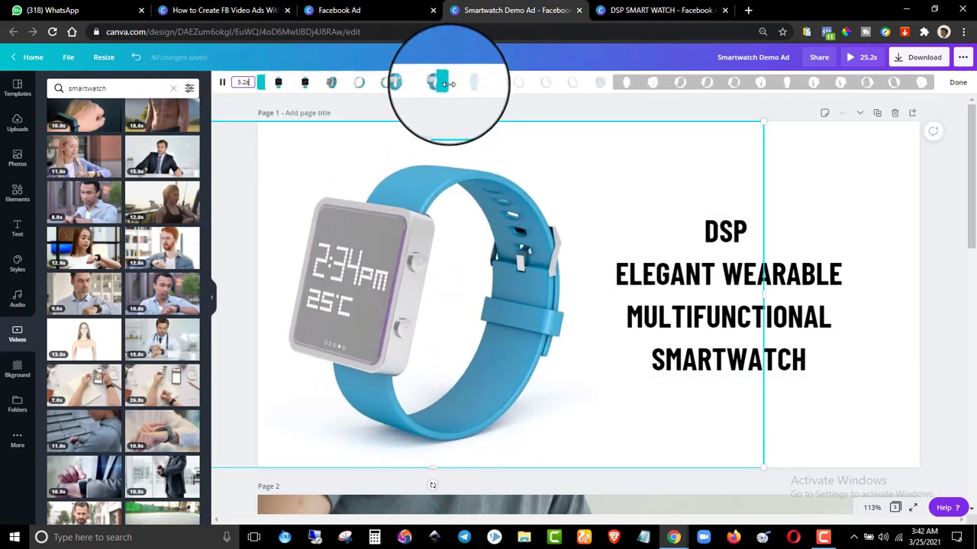
drag(447, 83, 409, 85)
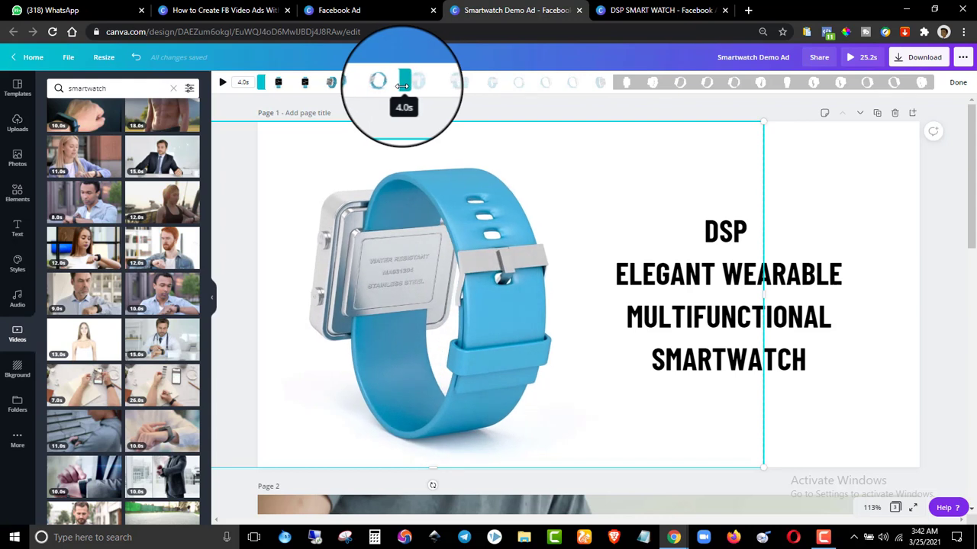
drag(405, 83, 405, 83)
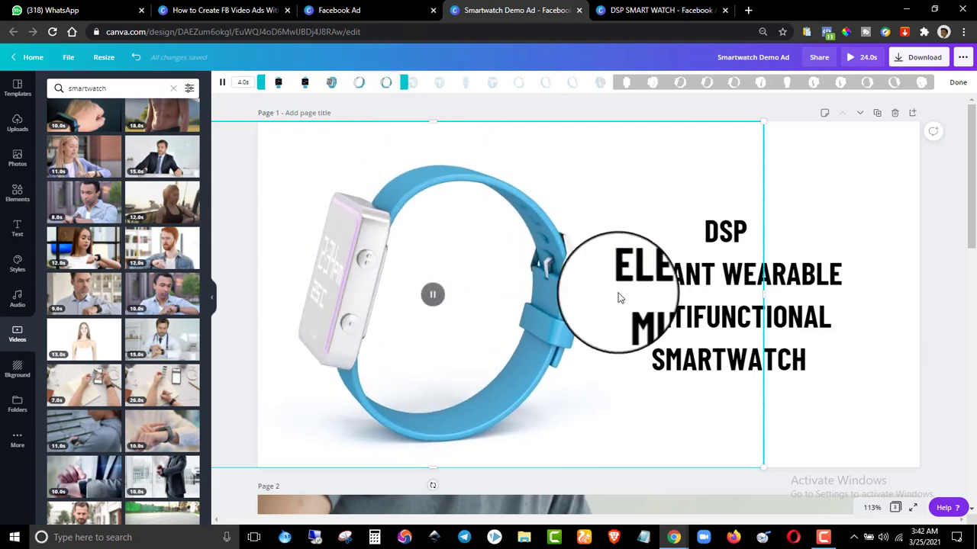
click(751, 312)
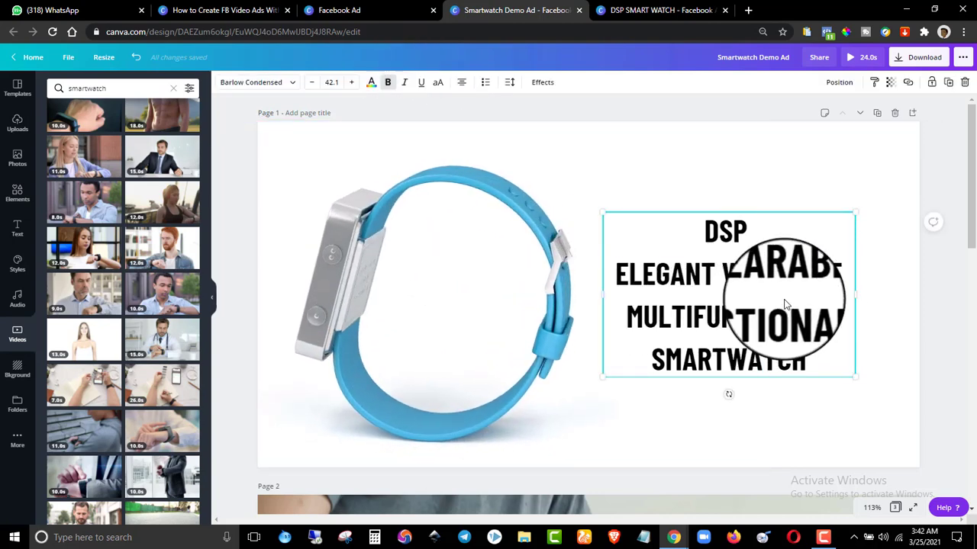
- Check the DSP SMART WATCH reference, nudge the page 1 heading right, and show its Effects
scroll(793, 287, down, 10)
scroll(803, 269, up, 10)
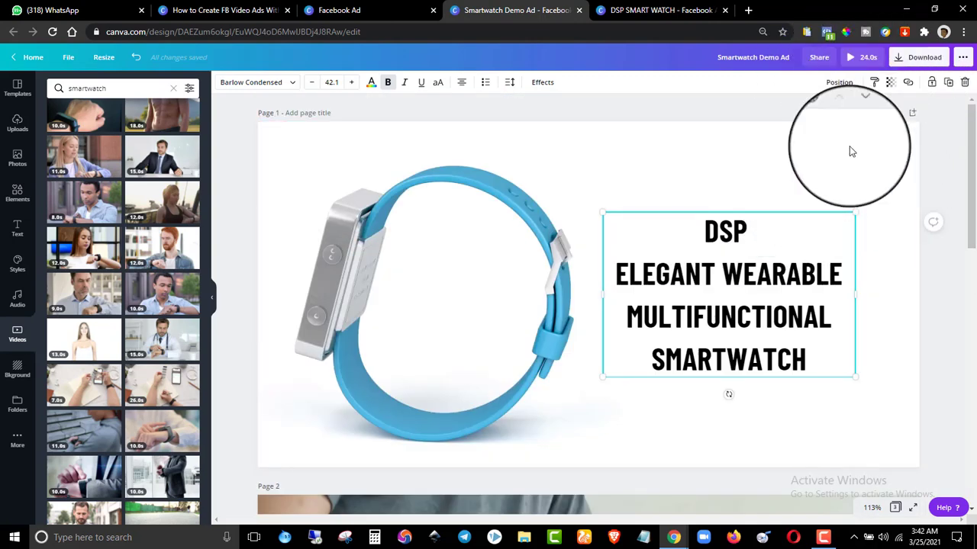
scroll(831, 202, down, 5)
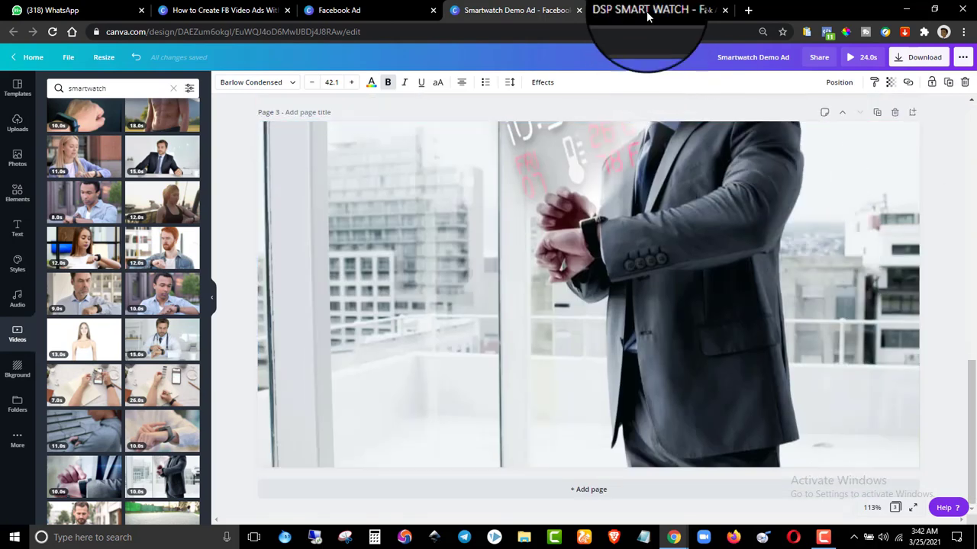
click(681, 11)
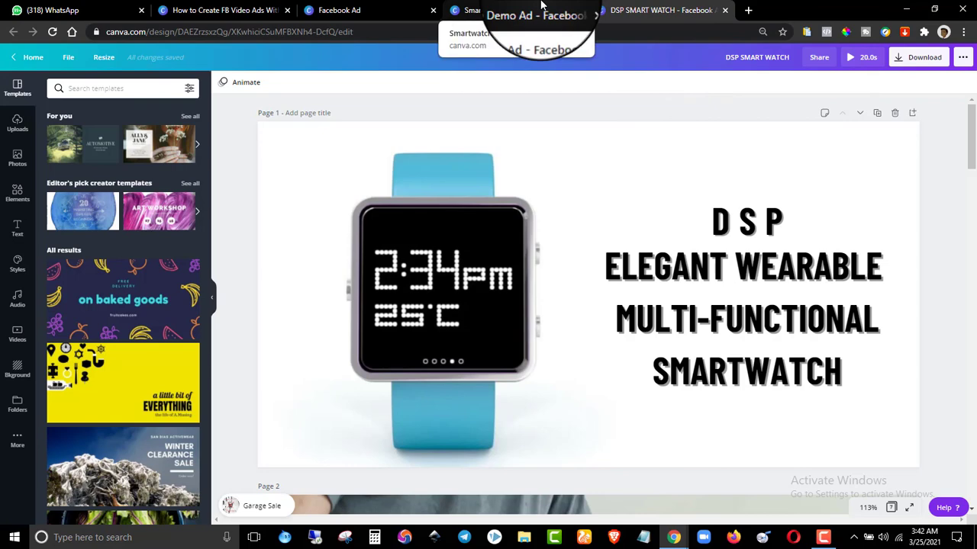
click(540, 10)
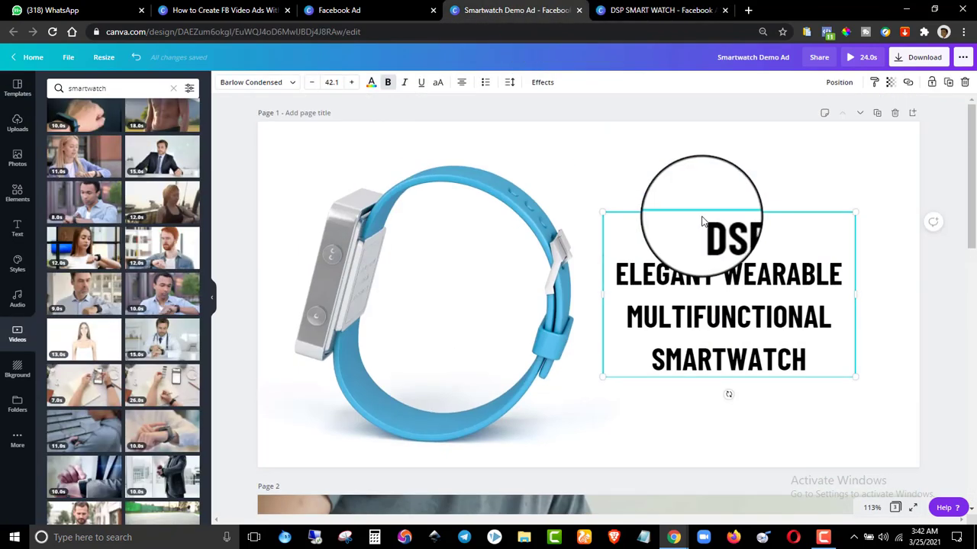
drag(726, 280, 728, 279)
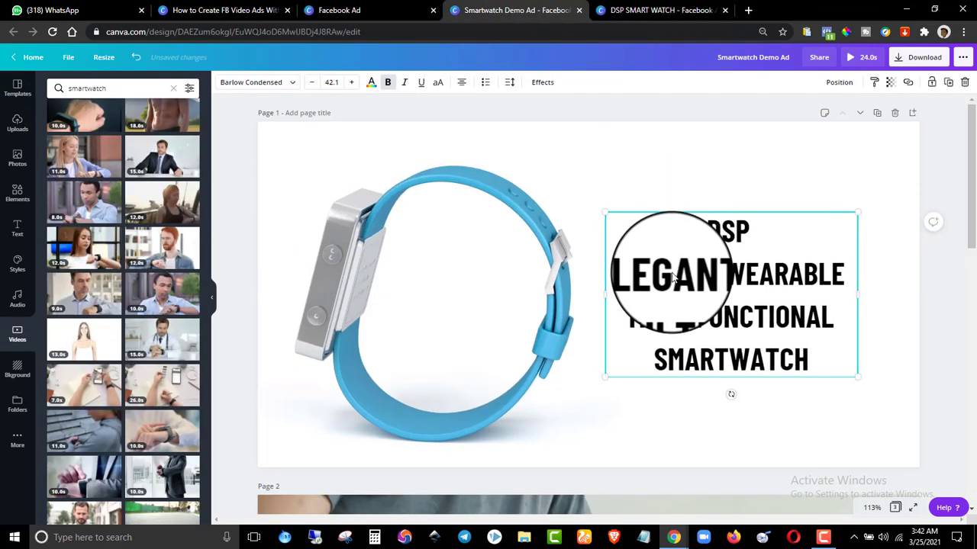
click(541, 84)
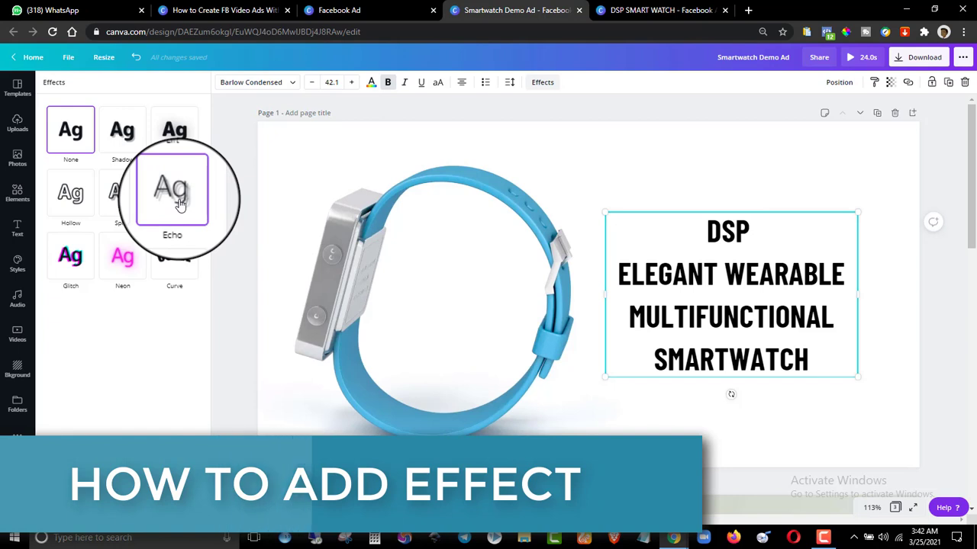
- Apply a medium grey Shadow effect to the page 1 heading and enlarge it to 47.8
click(124, 131)
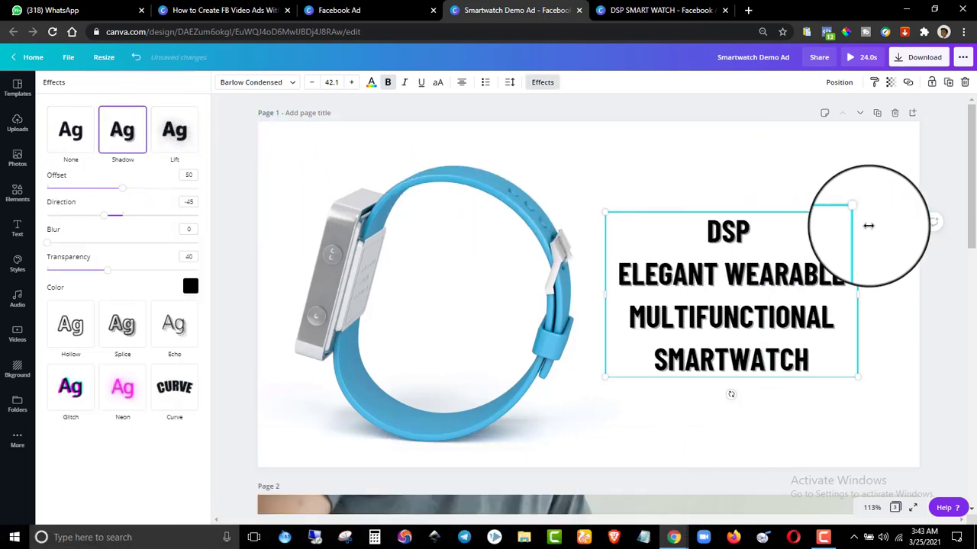
drag(858, 212, 891, 191)
click(190, 287)
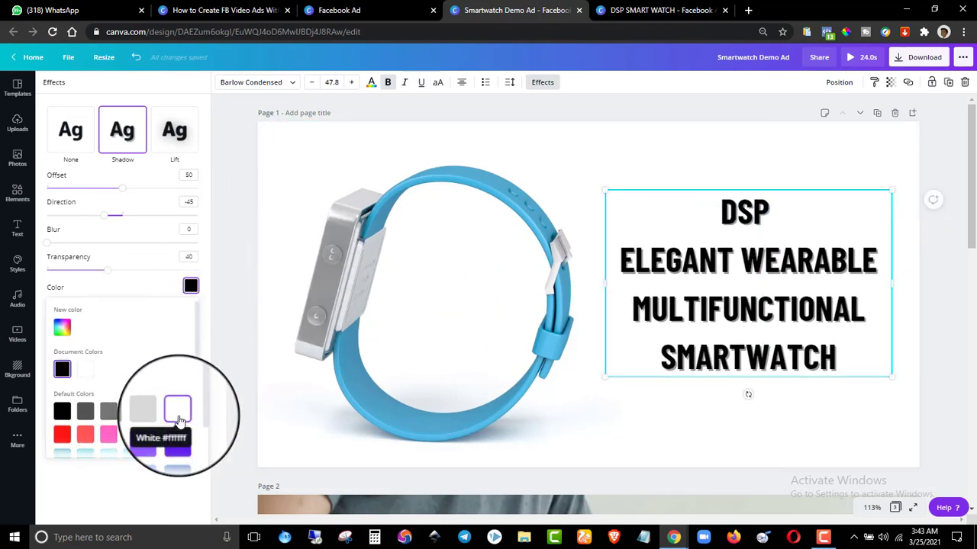
click(132, 414)
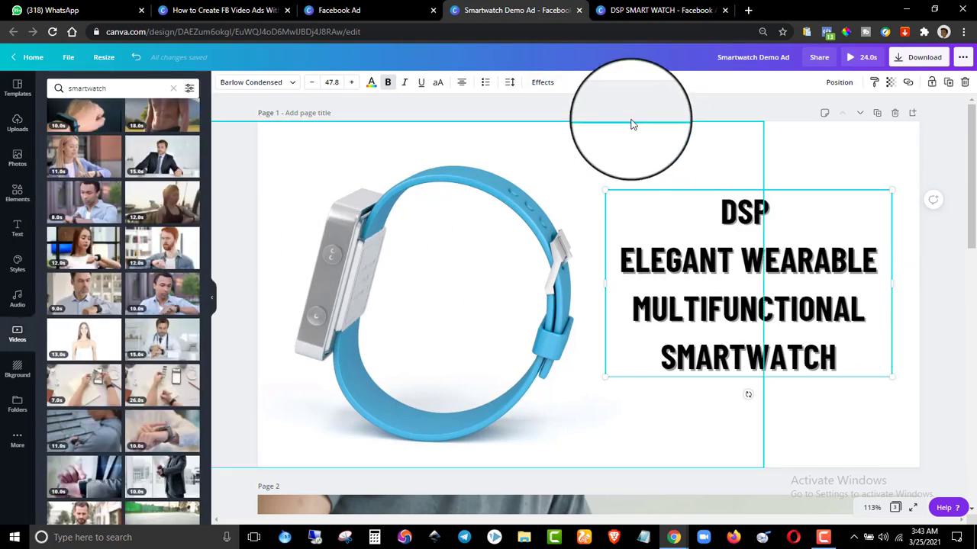
click(656, 9)
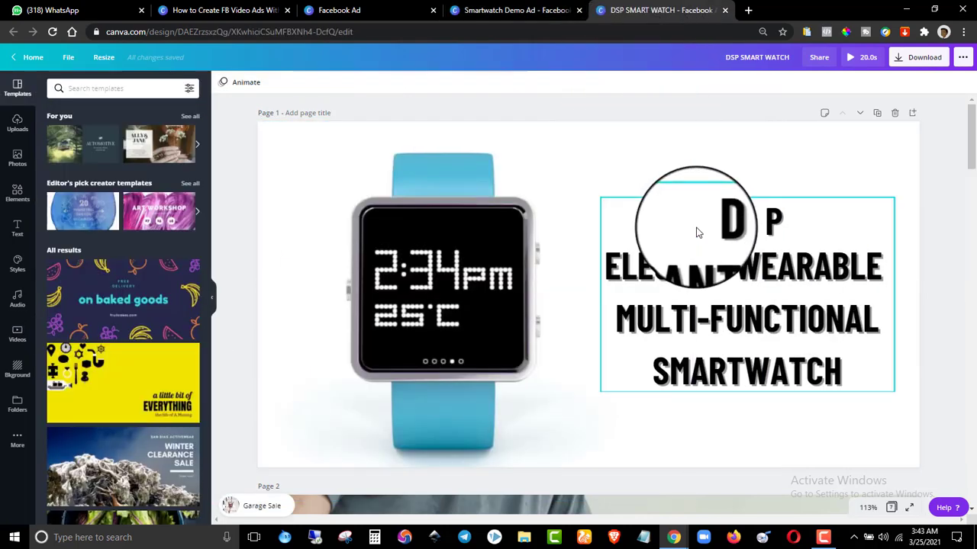
- Preview page 1's watch video and shift it slightly to the right
click(508, 10)
click(502, 289)
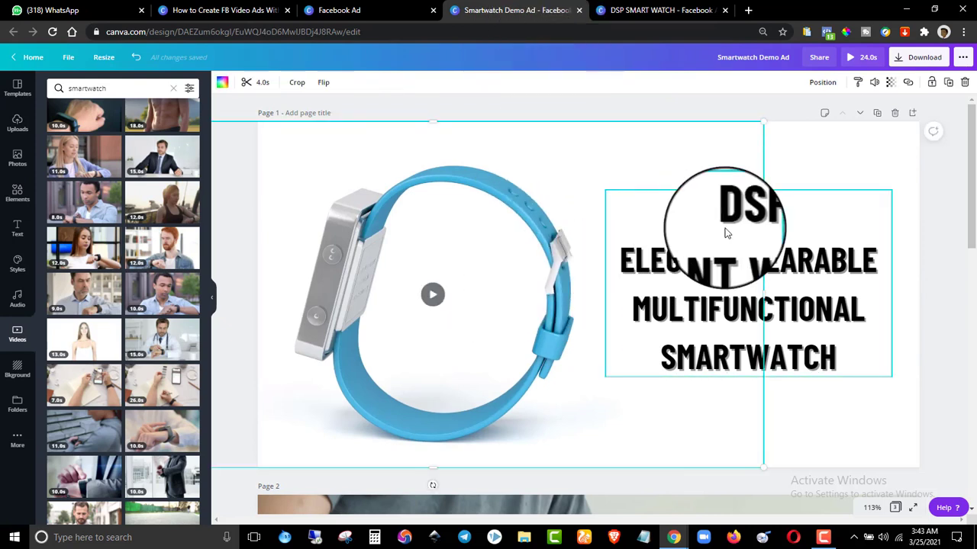
click(435, 308)
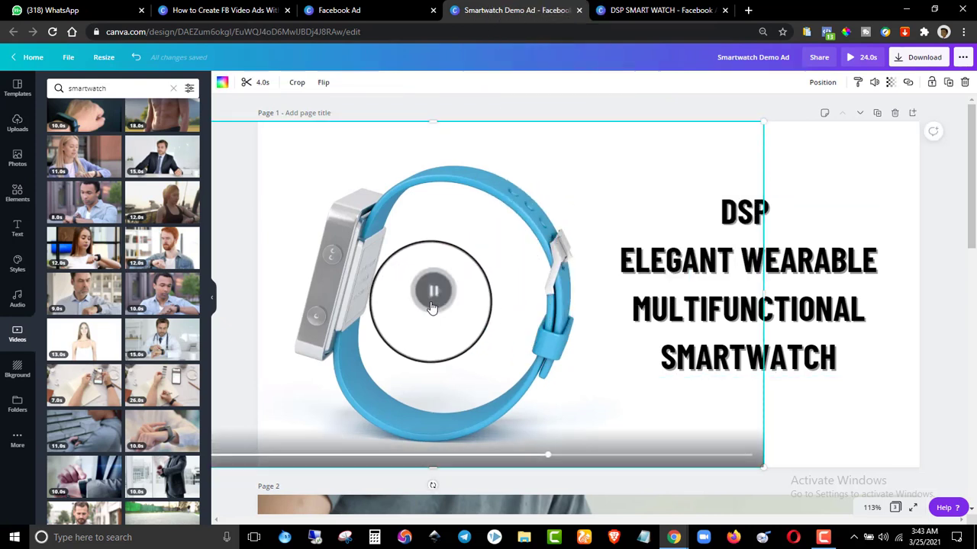
click(431, 307)
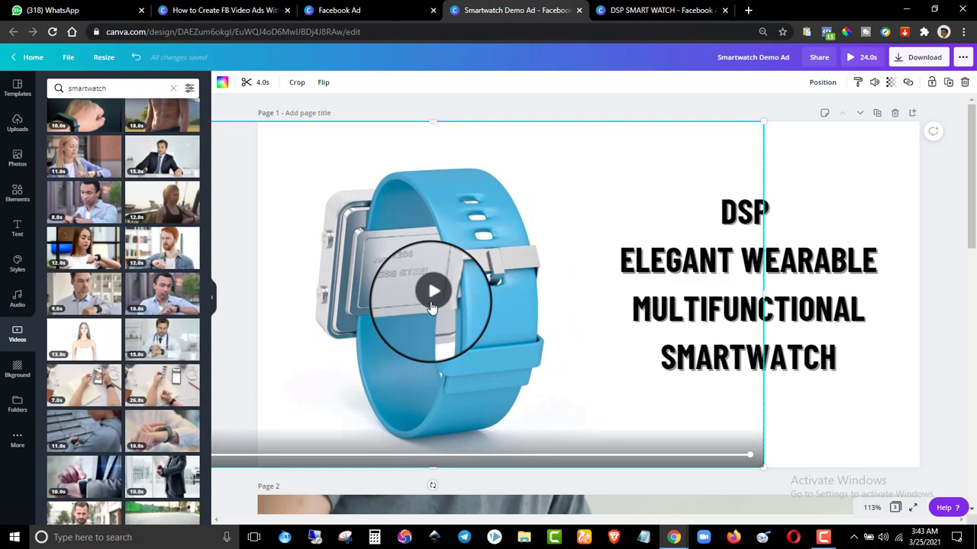
drag(464, 339, 486, 331)
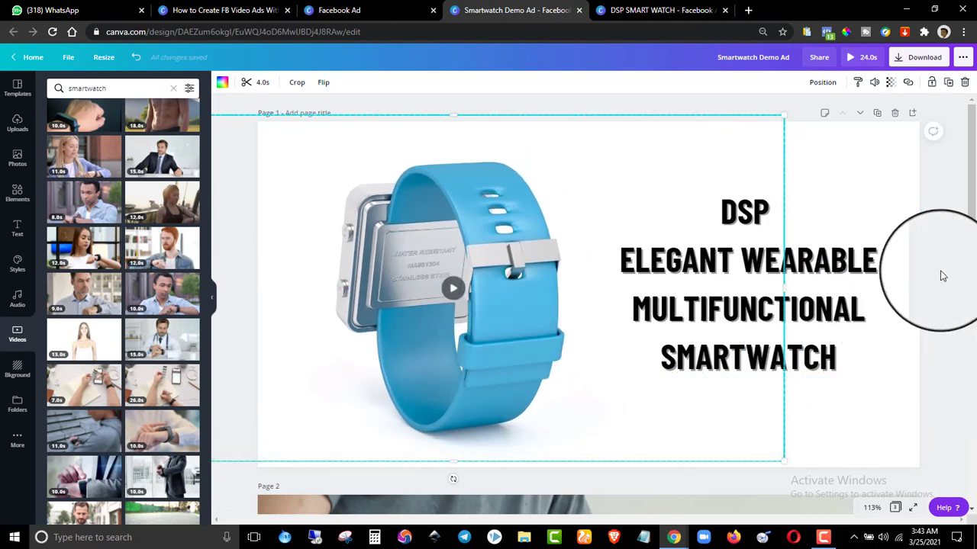
click(956, 206)
- Compare with the DSP SMART WATCH reference and scroll to page 2's gym video
drag(970, 206, 975, 345)
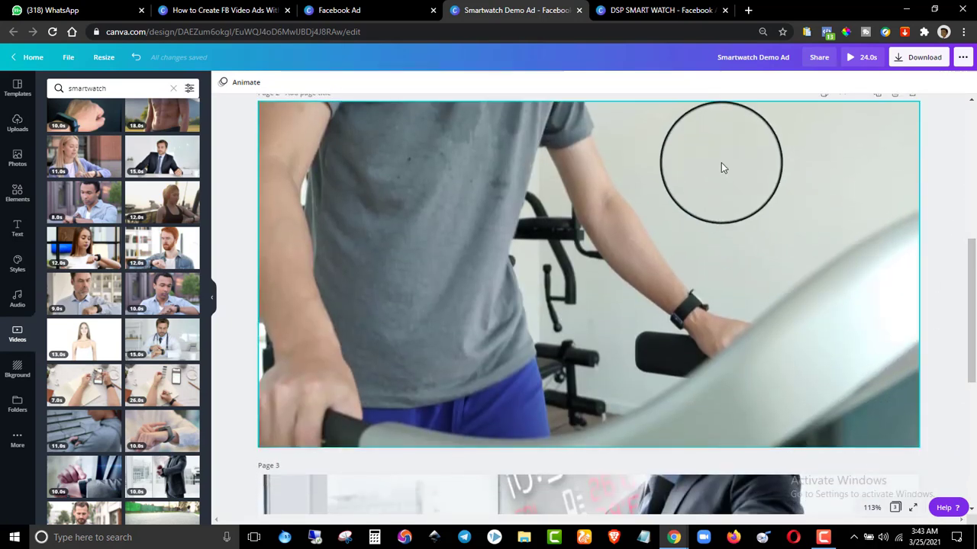
click(660, 10)
scroll(701, 243, down, 5)
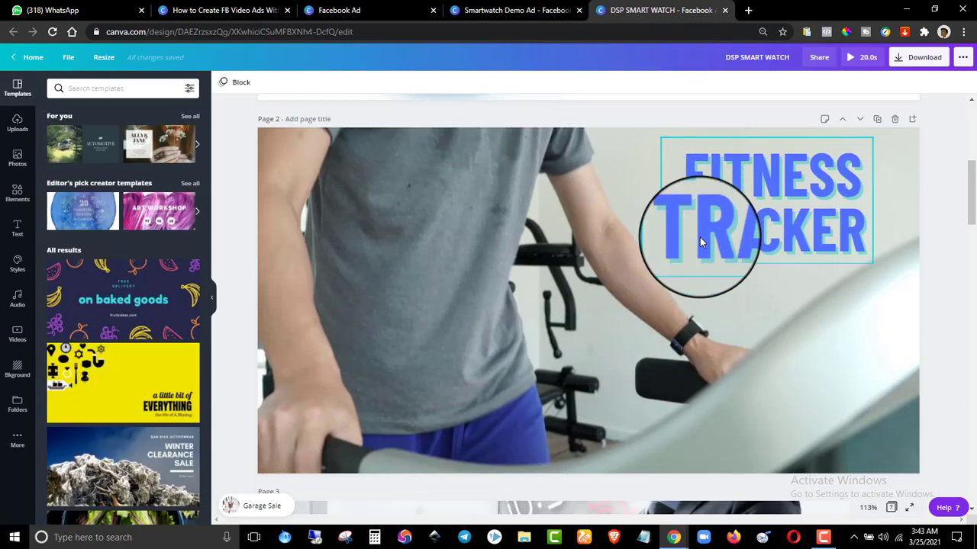
click(515, 10)
scroll(959, 294, up, 5)
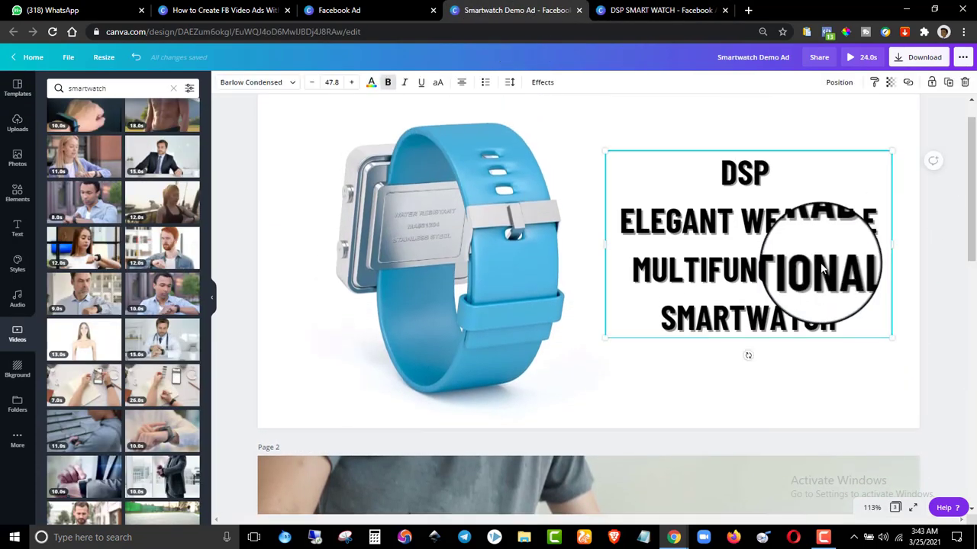
scroll(822, 267, down, 10)
- Paste the copied heading onto the page 2 gym video and retype its text as 'FITNESS TRACKER'
scroll(785, 229, up, 5)
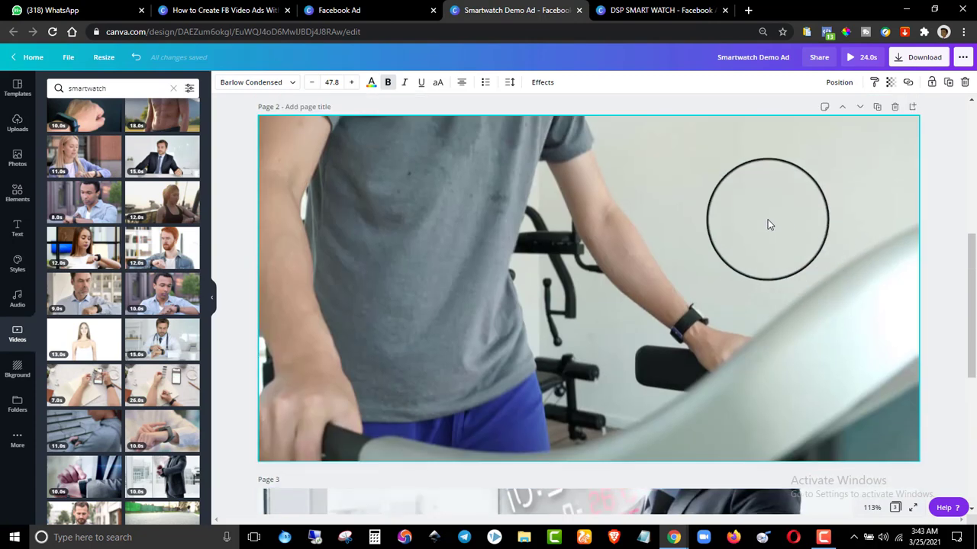
right_click(768, 219)
click(789, 244)
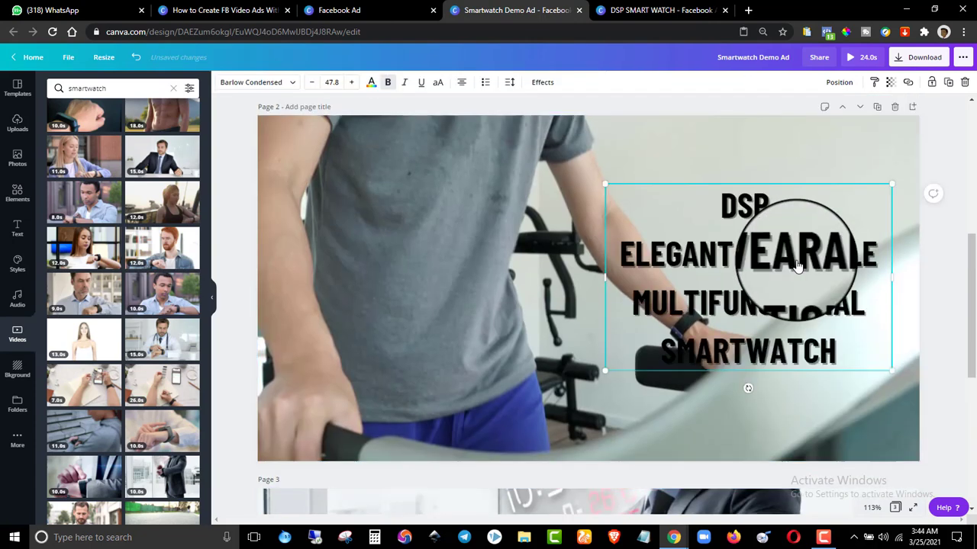
double_click(789, 273)
key(ctrl+a)
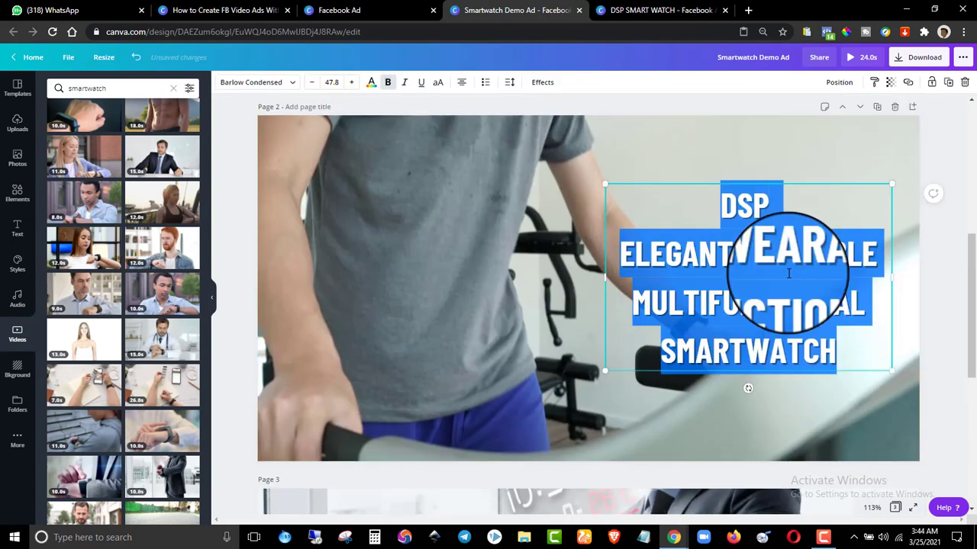
text(FITNESS)
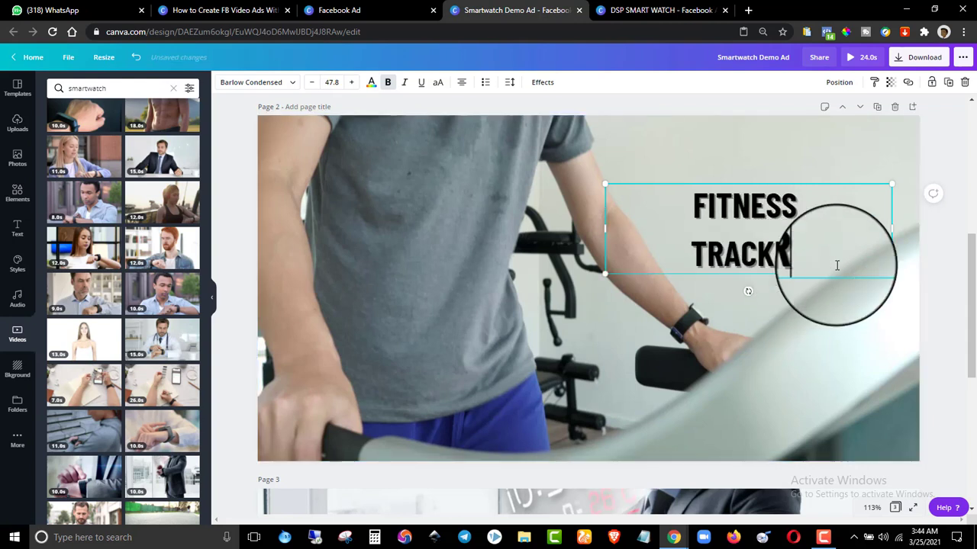
- Narrow the FITNESS TRACKER box so it wraps, move it upper right, and enlarge it to about 72.8
drag(898, 227, 730, 222)
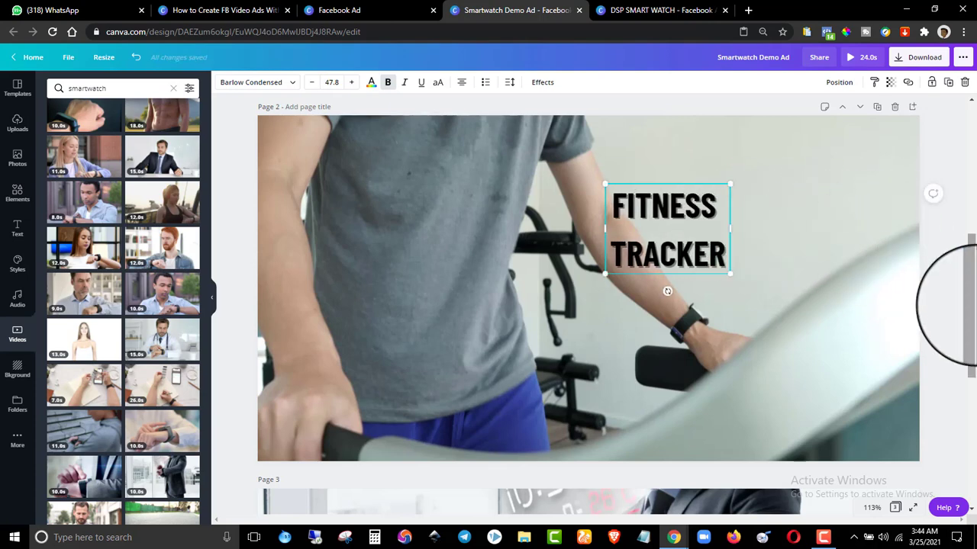
scroll(801, 251, up, 2)
scroll(860, 285, down, 1)
click(859, 285)
drag(652, 280, 713, 238)
drag(789, 309, 859, 350)
- Turn the FITNESS TRACKER text blue and change its shadow colour from black to light cyan
click(370, 84)
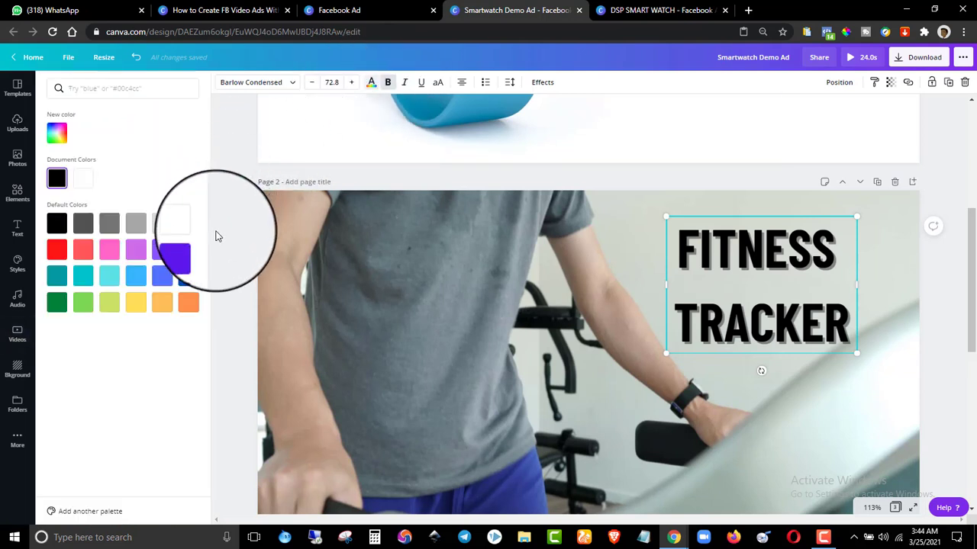
click(158, 281)
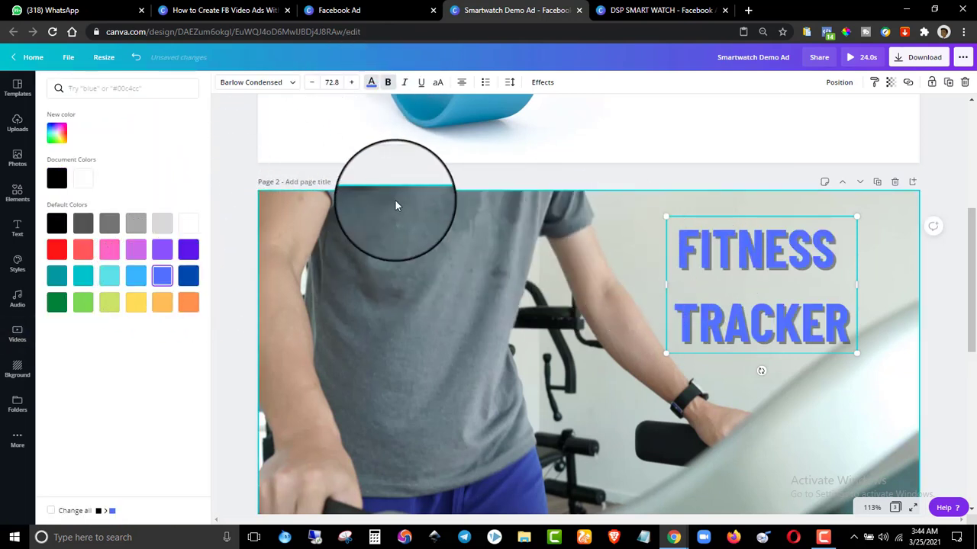
click(541, 82)
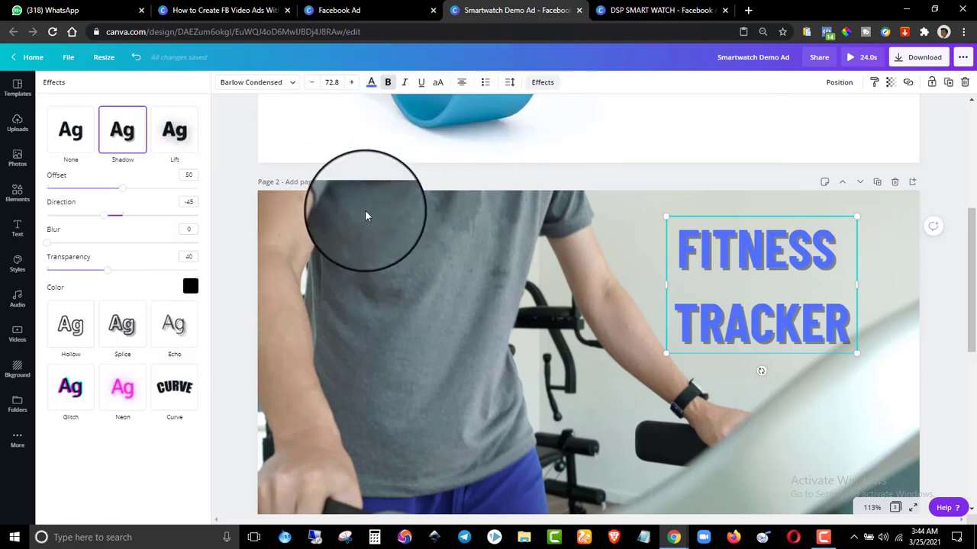
click(190, 287)
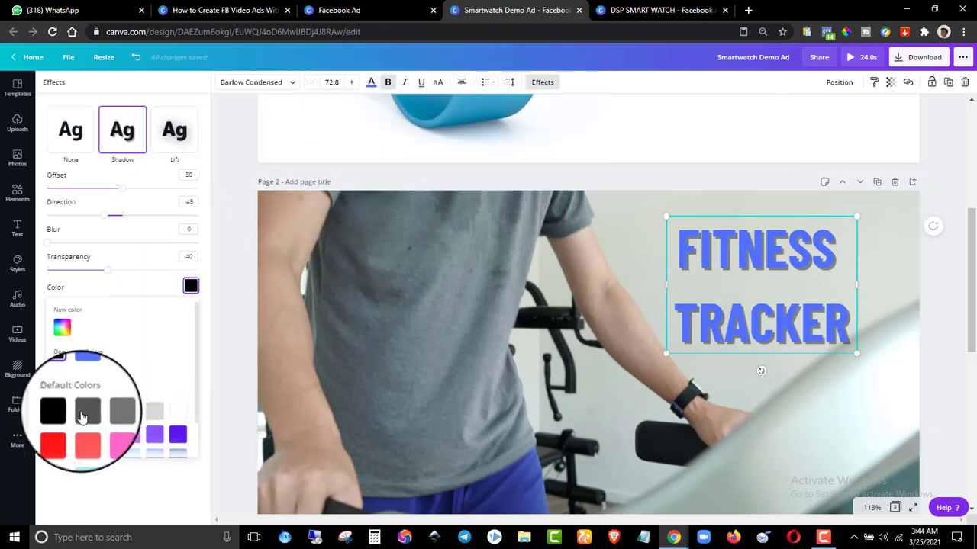
scroll(86, 403, down, 1)
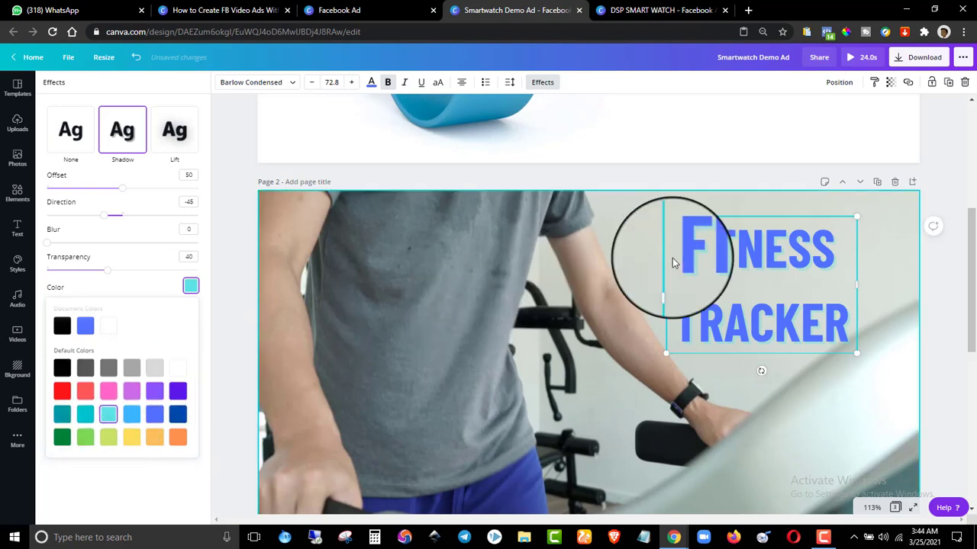
click(973, 276)
scroll(763, 306, down, 3)
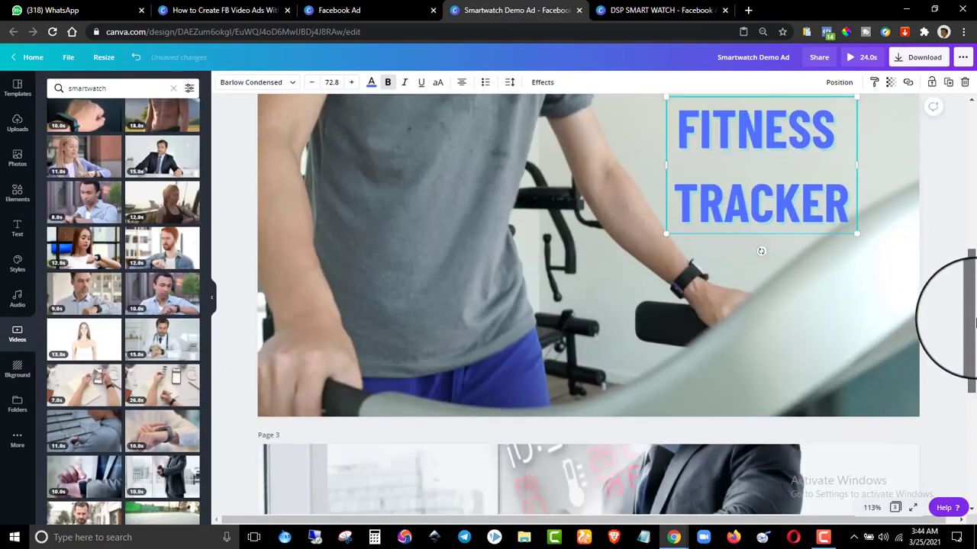
scroll(763, 305, up, 1)
click(553, 366)
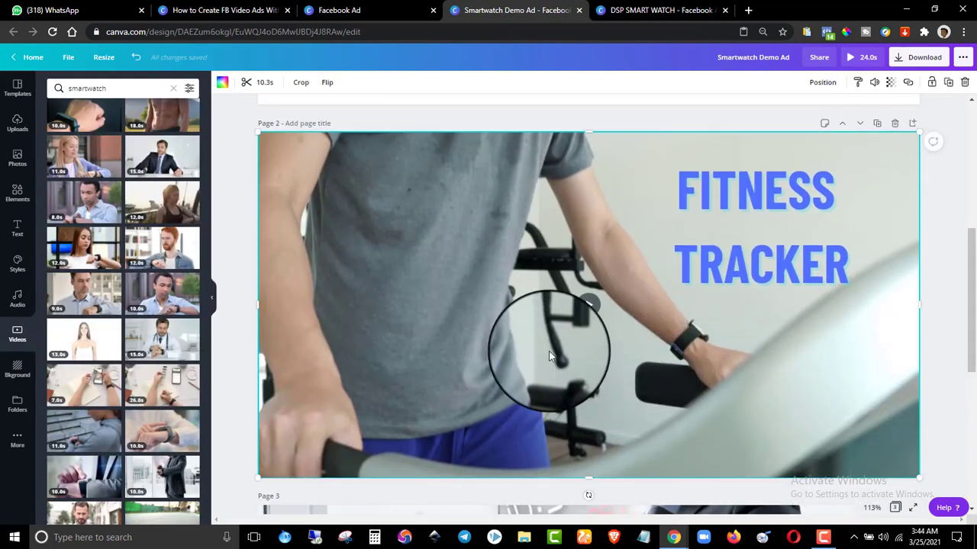
- Cut both ends off the page 2 treadmill clip, shortening the ad from 24.0s to 16.0s
click(588, 306)
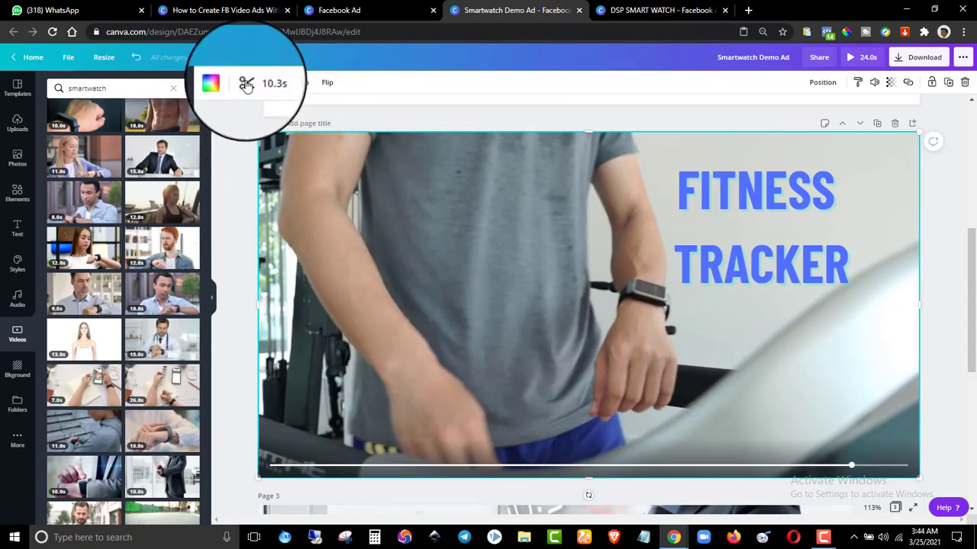
click(261, 82)
drag(950, 82, 633, 80)
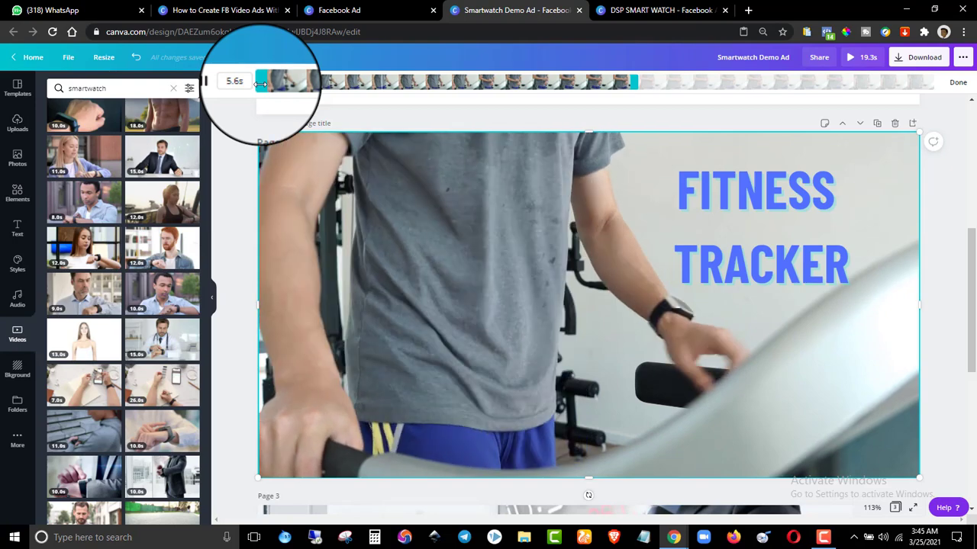
drag(260, 84, 466, 88)
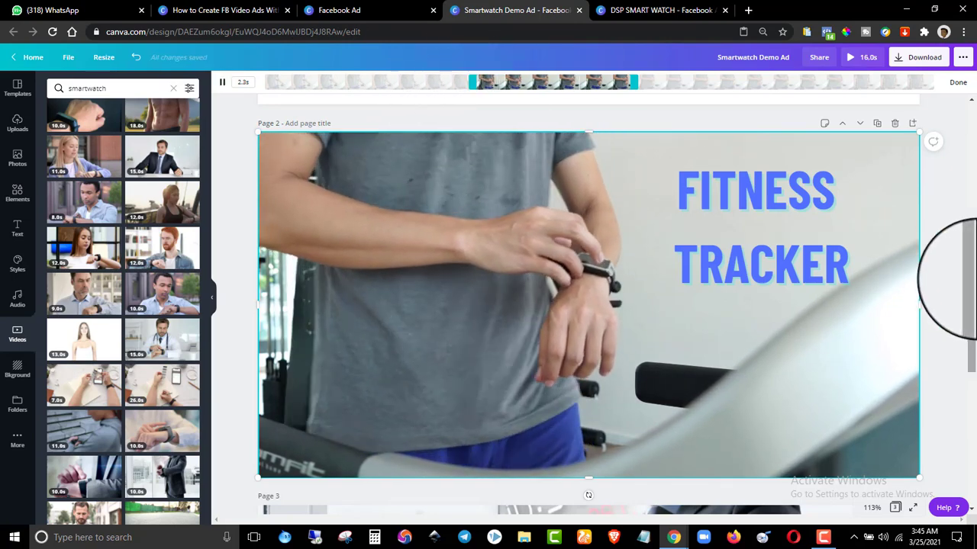
scroll(970, 302, down, 3)
drag(971, 376, 970, 251)
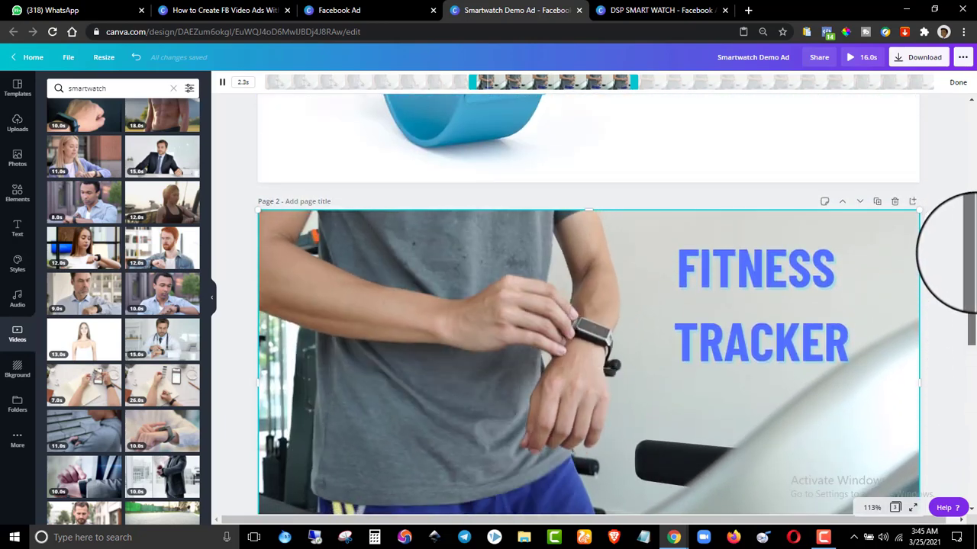
drag(969, 294, 967, 413)
click(612, 228)
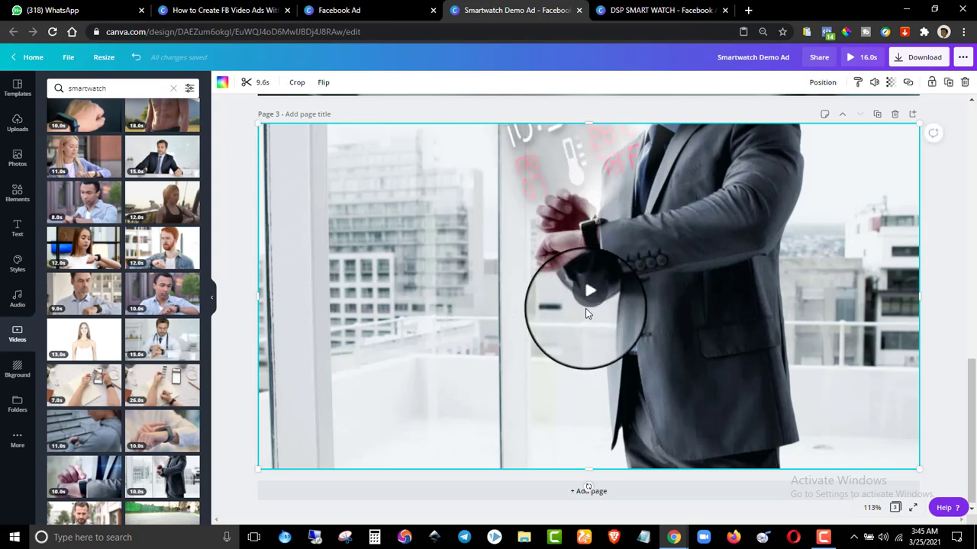
click(586, 302)
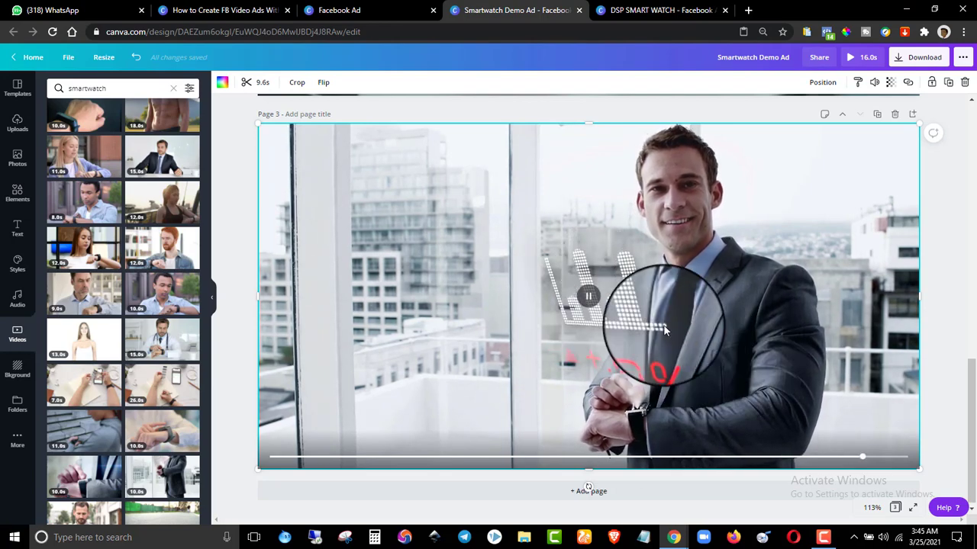
click(658, 10)
scroll(612, 214, down, 5)
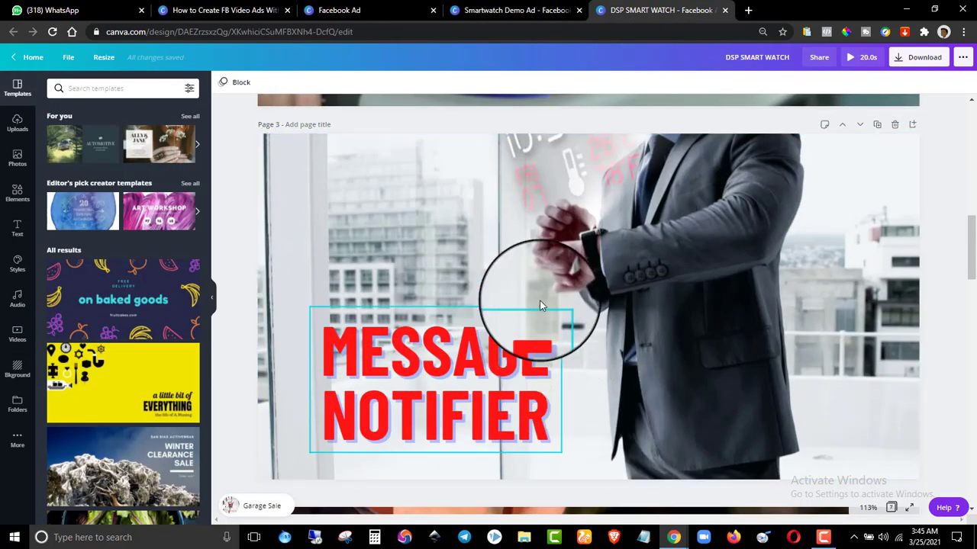
click(565, 267)
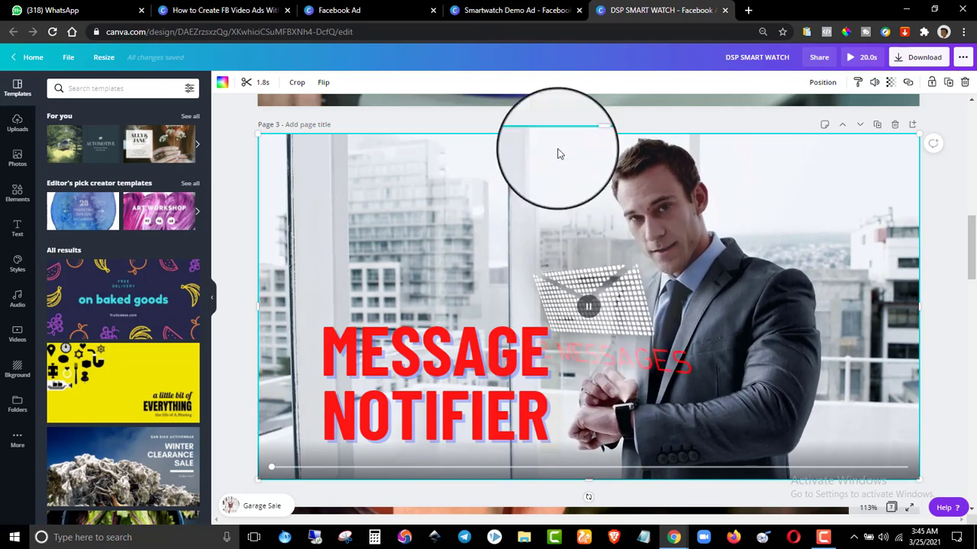
click(515, 10)
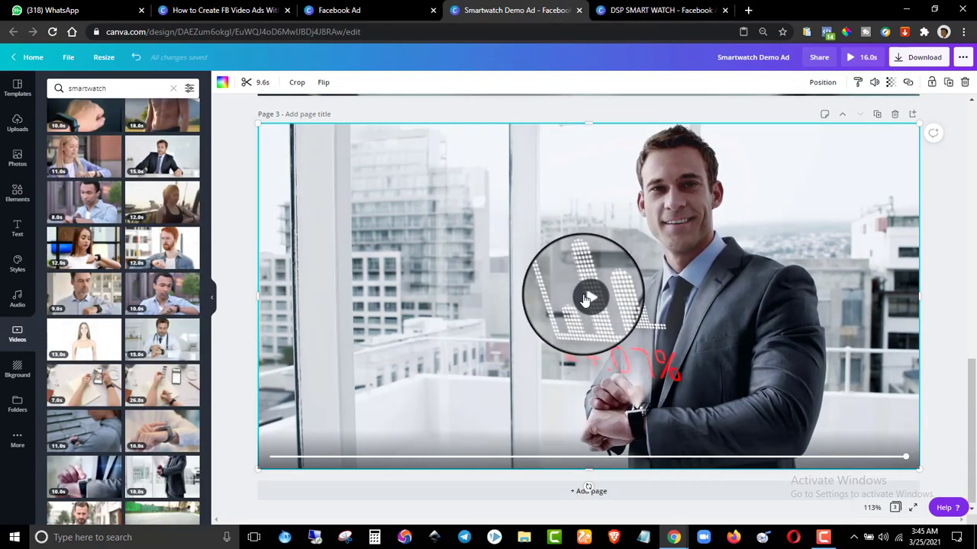
- Cut the start and end off the page 3 businessman clip and preview it
click(242, 81)
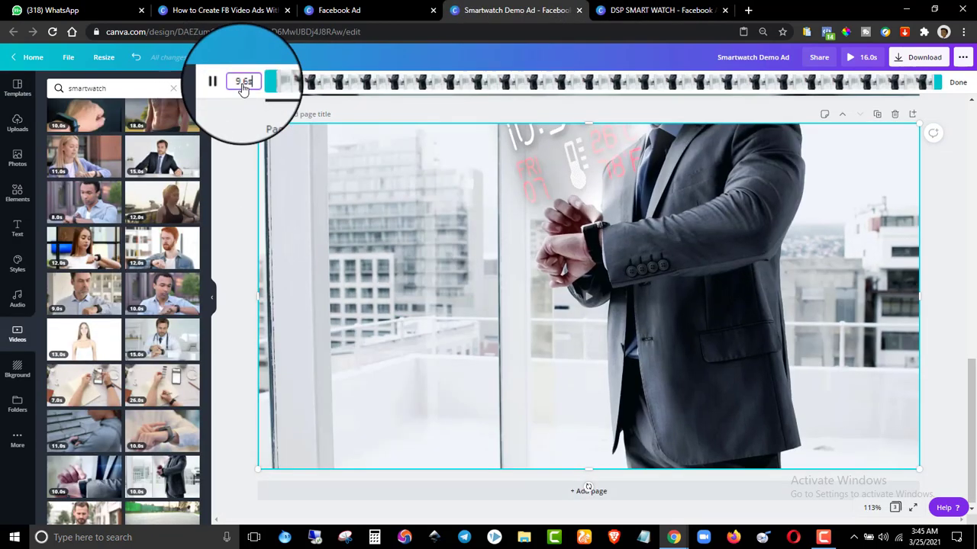
drag(261, 82, 576, 83)
drag(939, 82, 756, 80)
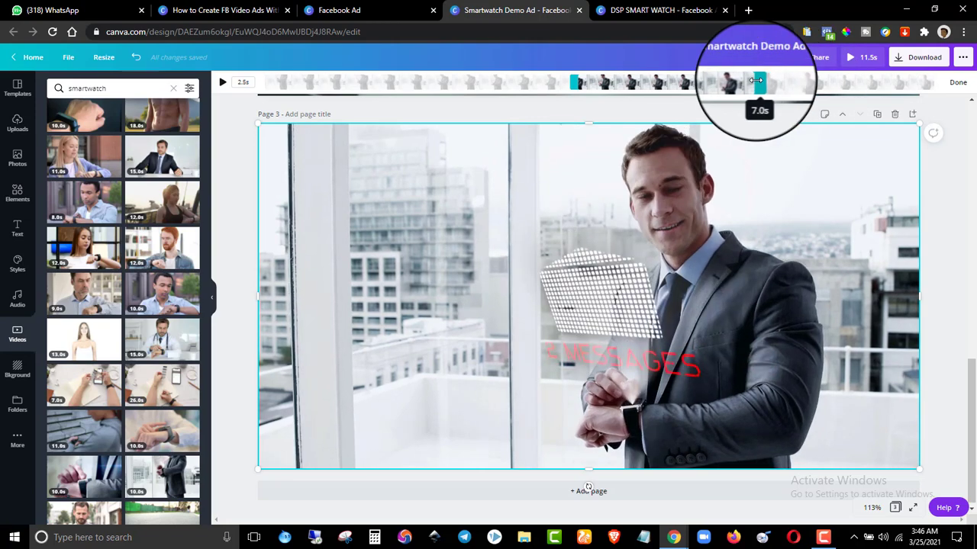
click(586, 294)
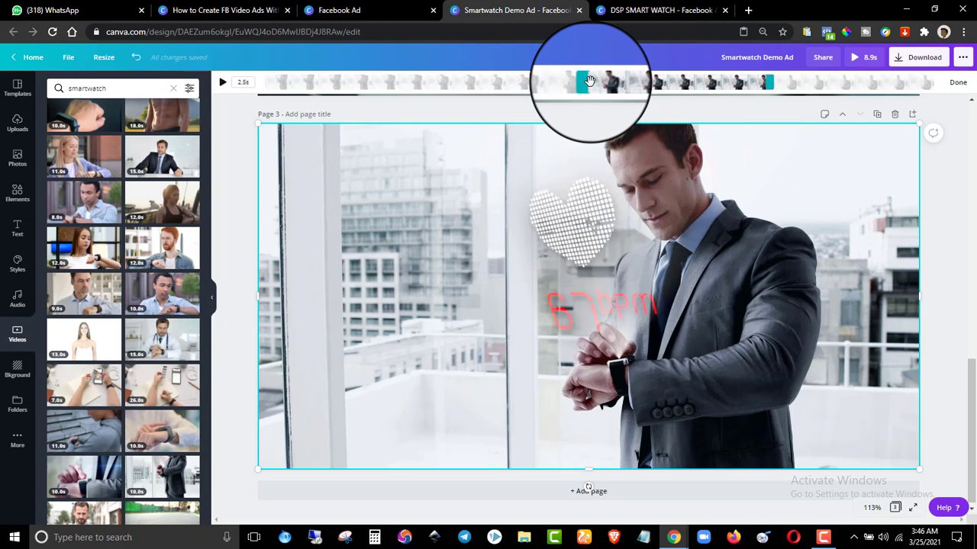
- Shift the kept section later, trim a bit more from its start, then switch to DSP SMART WATCH
drag(590, 81, 597, 82)
click(662, 198)
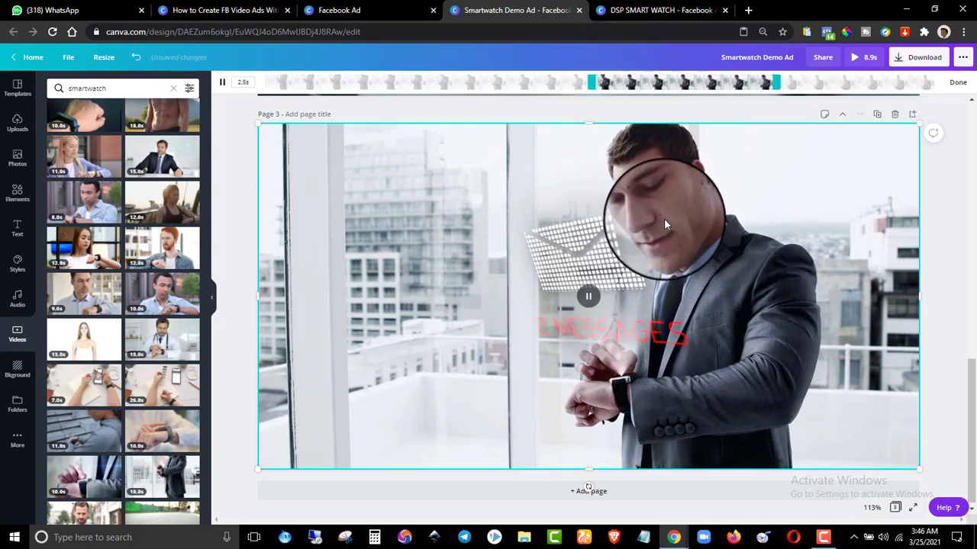
drag(592, 84, 650, 85)
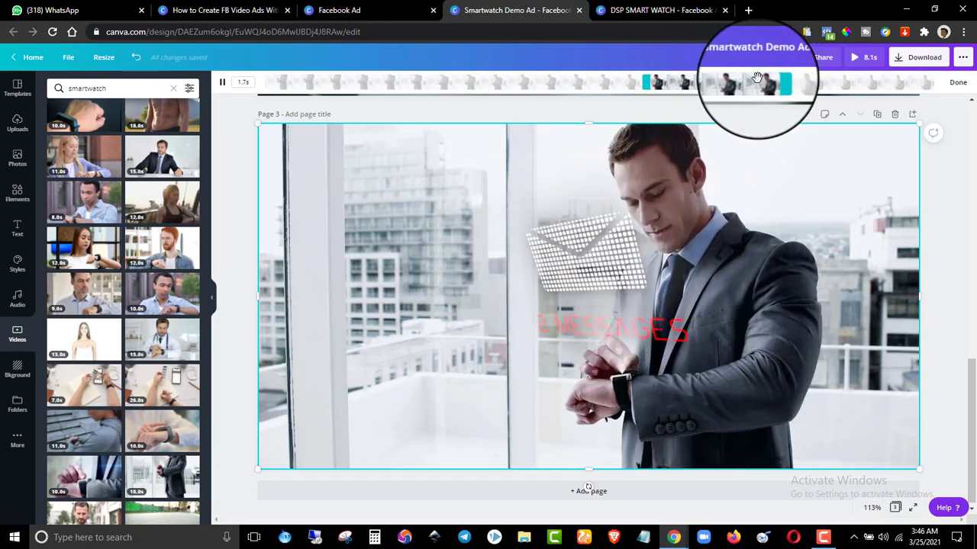
click(763, 83)
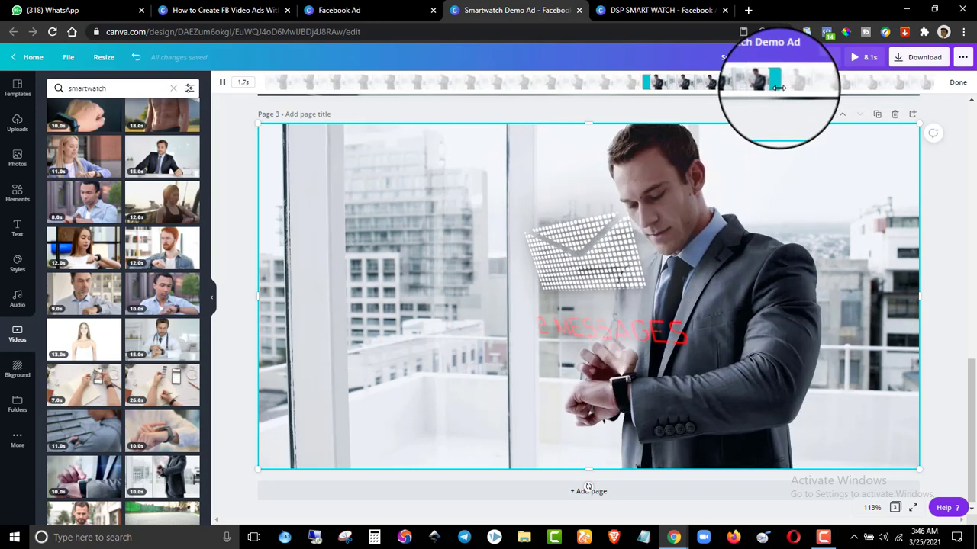
key(space)
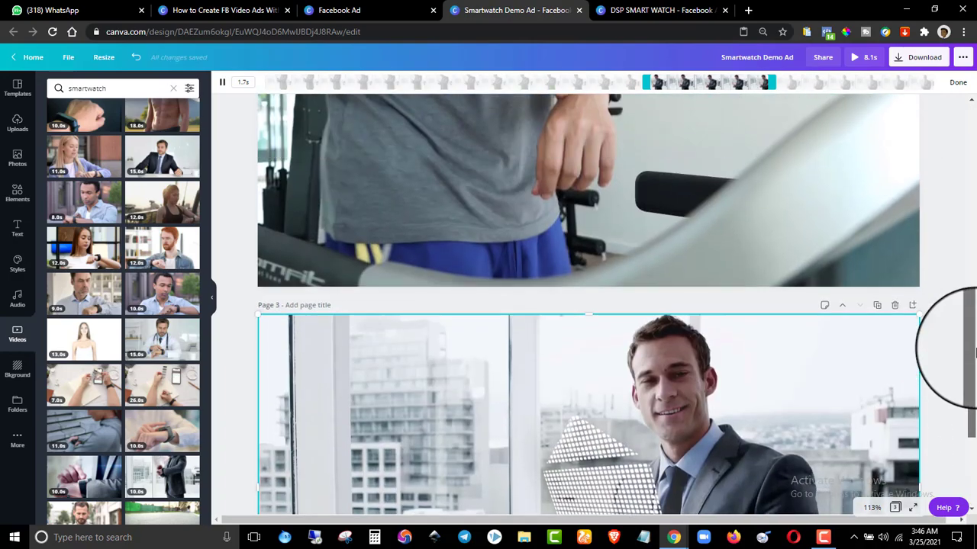
key(ctrl+Tab)
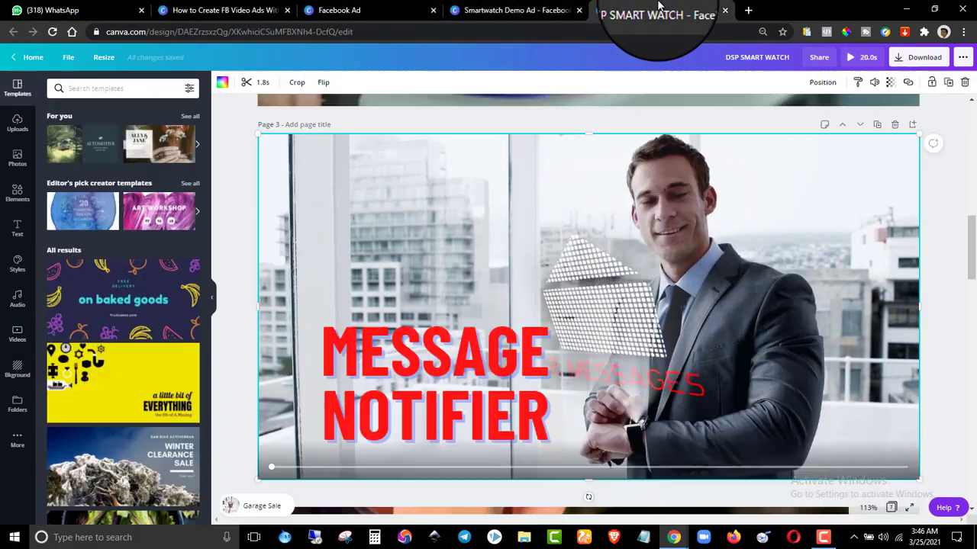
- Back in the Smartwatch Demo Ad, copy the FITNESS TRACKER heading and paste it onto page 3
click(546, 9)
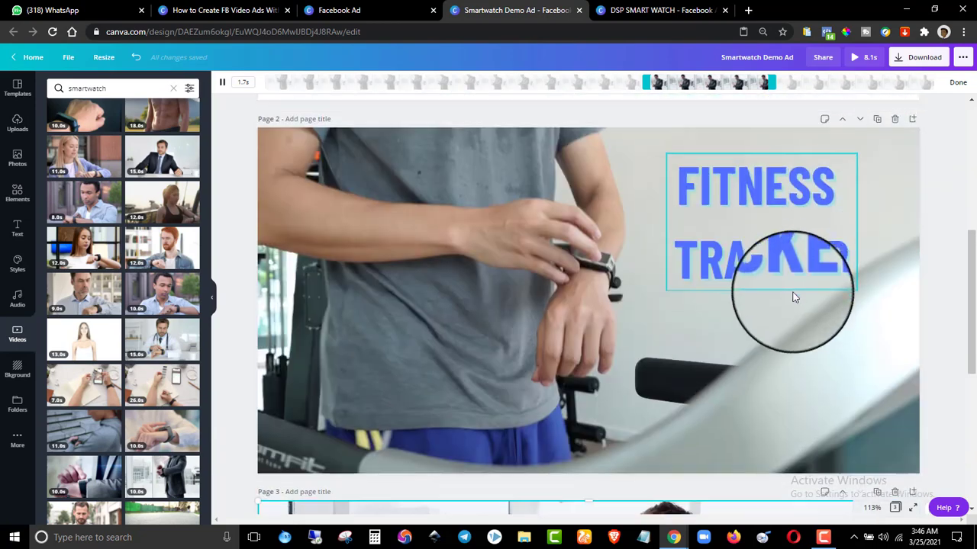
click(766, 253)
right_click(768, 258)
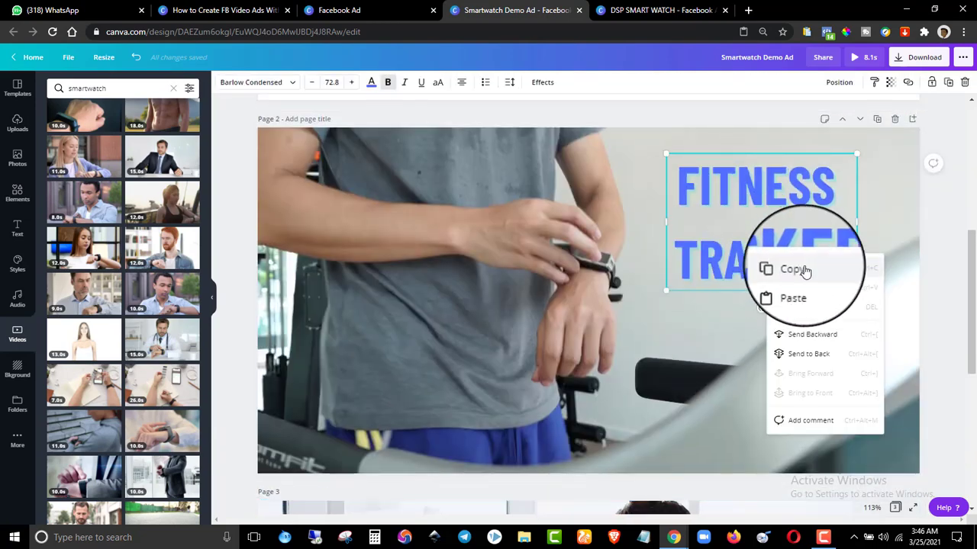
click(793, 276)
scroll(270, 338, down, 5)
right_click(344, 293)
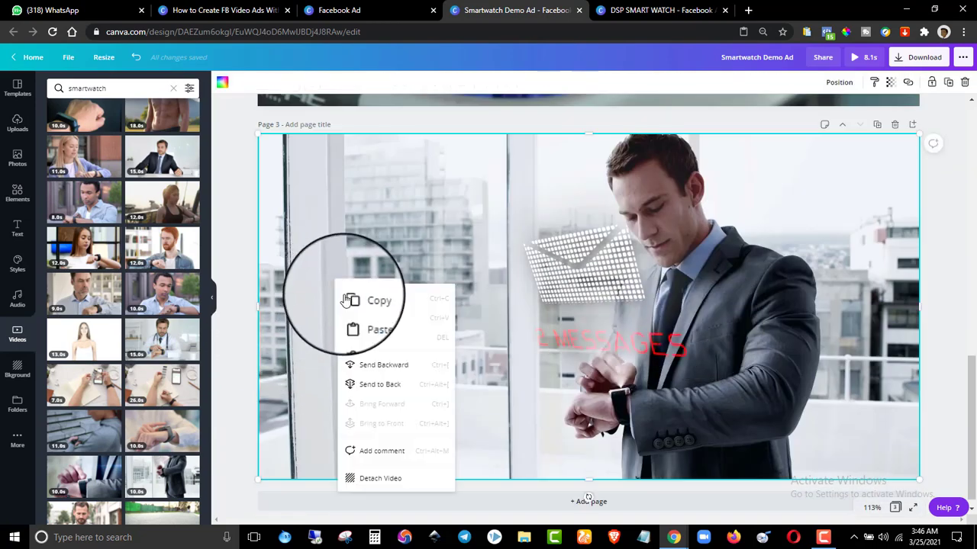
click(372, 329)
drag(760, 257, 474, 352)
- Tighten the page 2 FITNESS TRACKER heading's line height to 0.96
scroll(678, 262, up, 5)
click(767, 218)
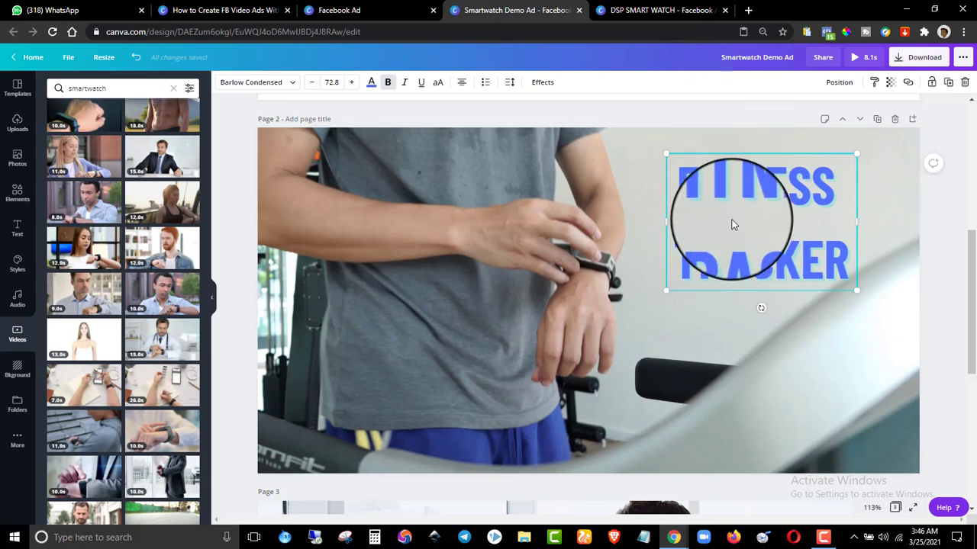
click(509, 86)
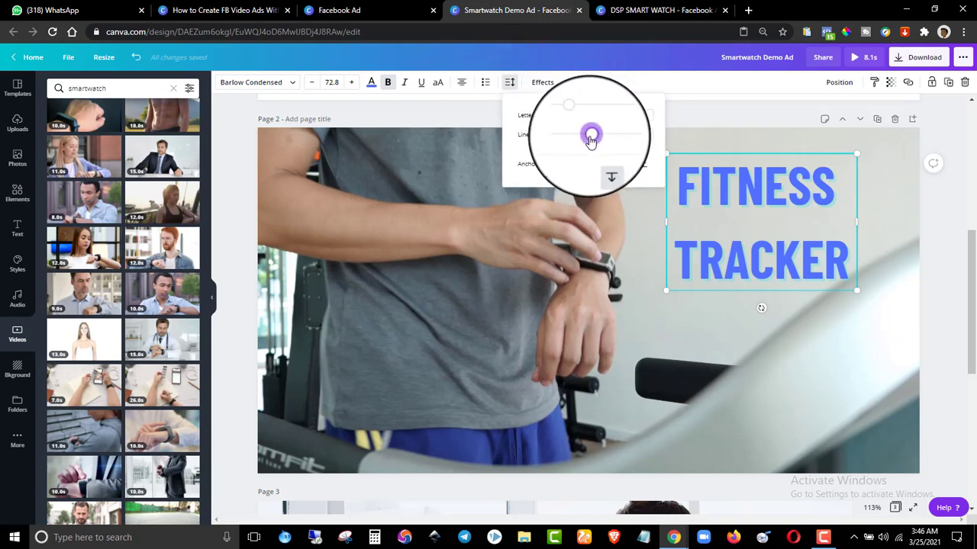
drag(589, 142, 583, 143)
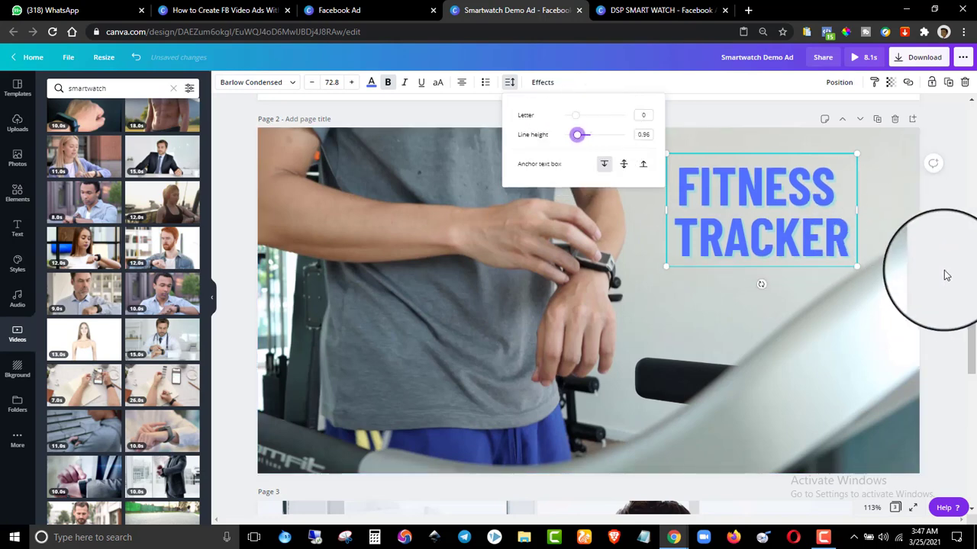
click(833, 204)
click(948, 219)
scroll(949, 220, up, 5)
scroll(950, 221, down, 10)
scroll(952, 229, up, 5)
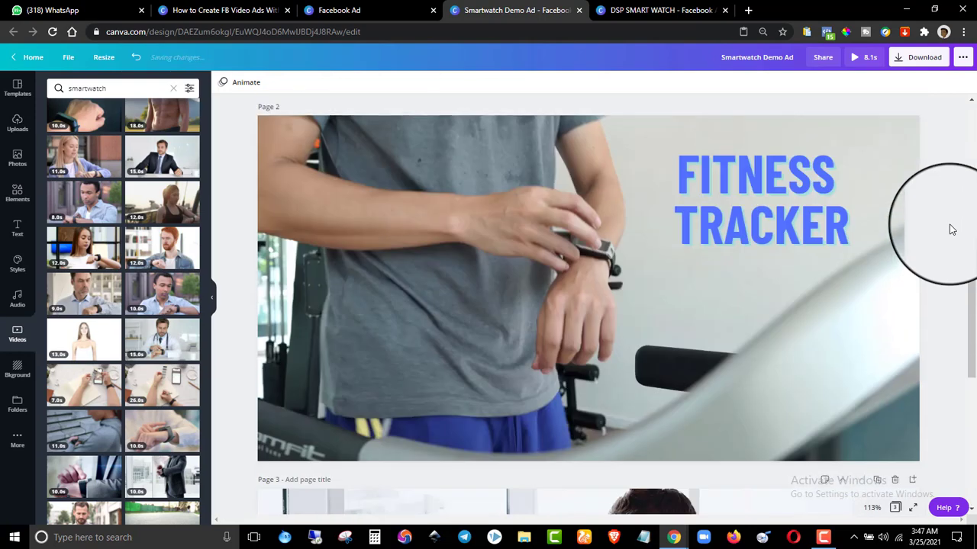
click(828, 200)
right_click(828, 201)
- Replace page 3's heading copy with the tightened version and move it to the lower left
click(853, 219)
scroll(865, 211, down, 5)
key(ctrl+v)
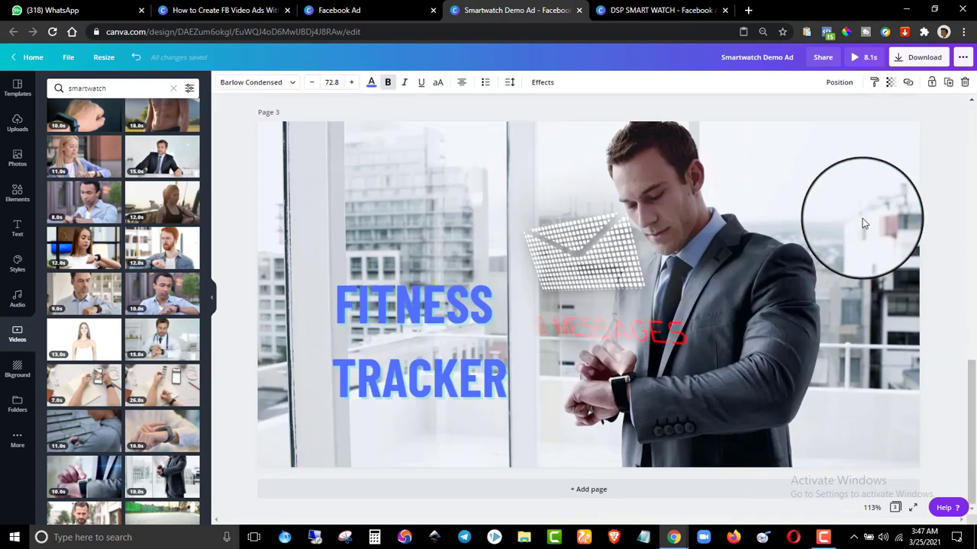
key(Delete)
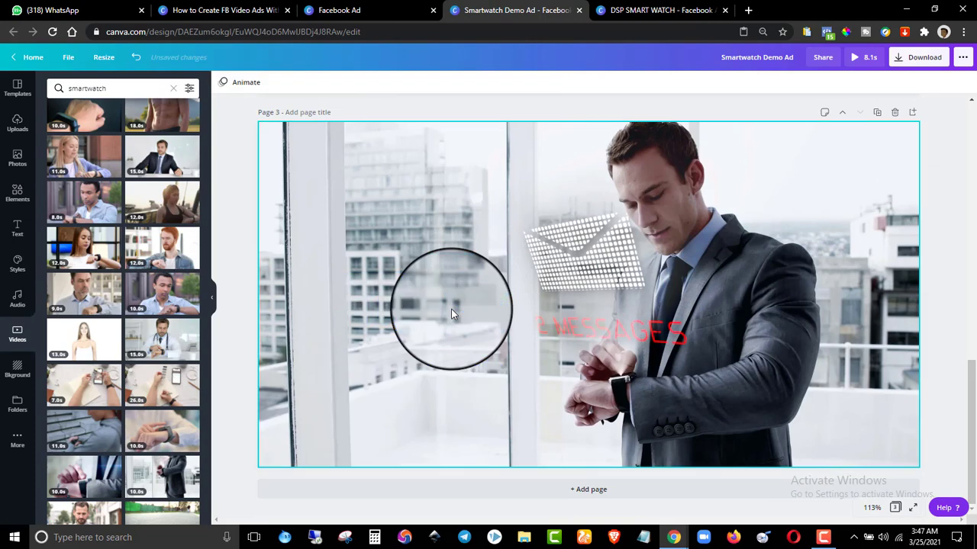
key(ctrl+v)
drag(723, 209, 357, 356)
- Make the page 3 FITNESS TRACKER text red and set its shadow colour to white
click(372, 84)
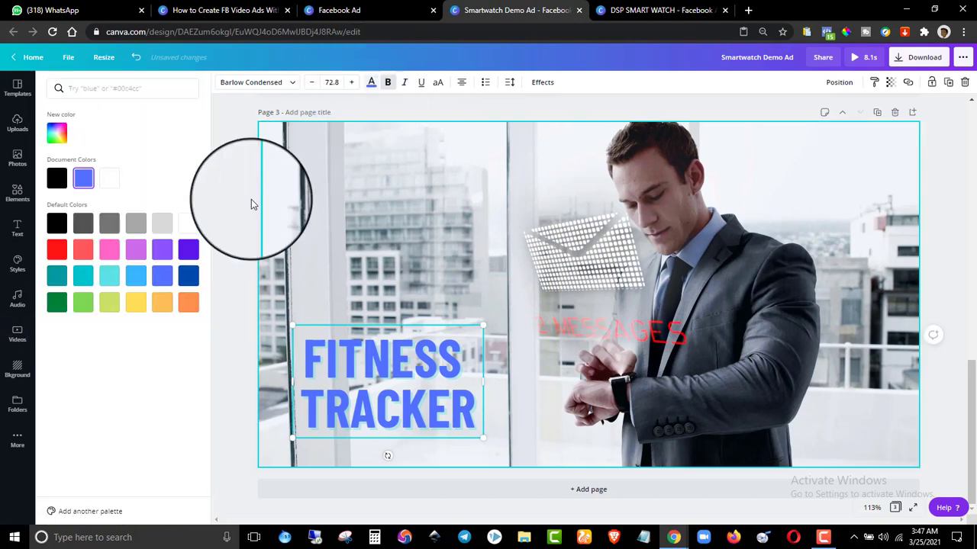
click(65, 250)
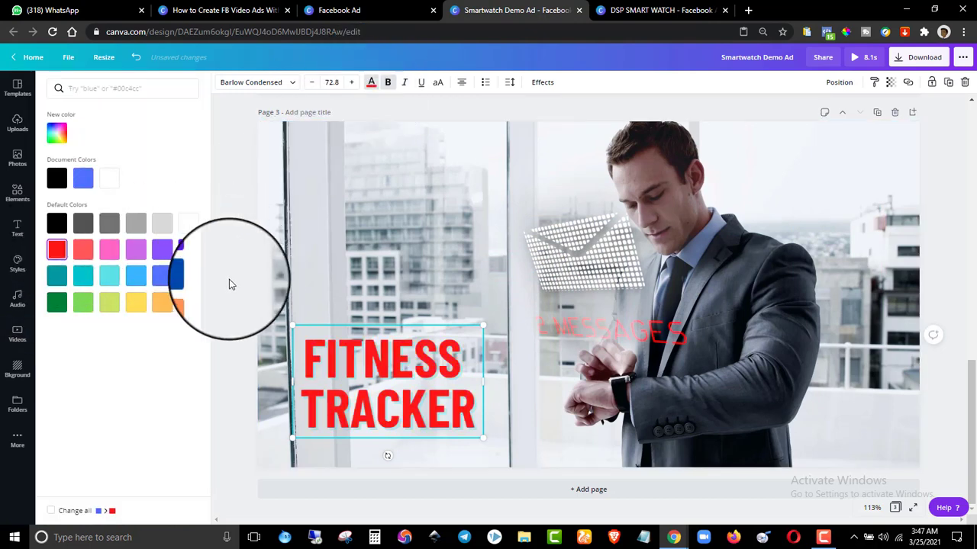
click(543, 82)
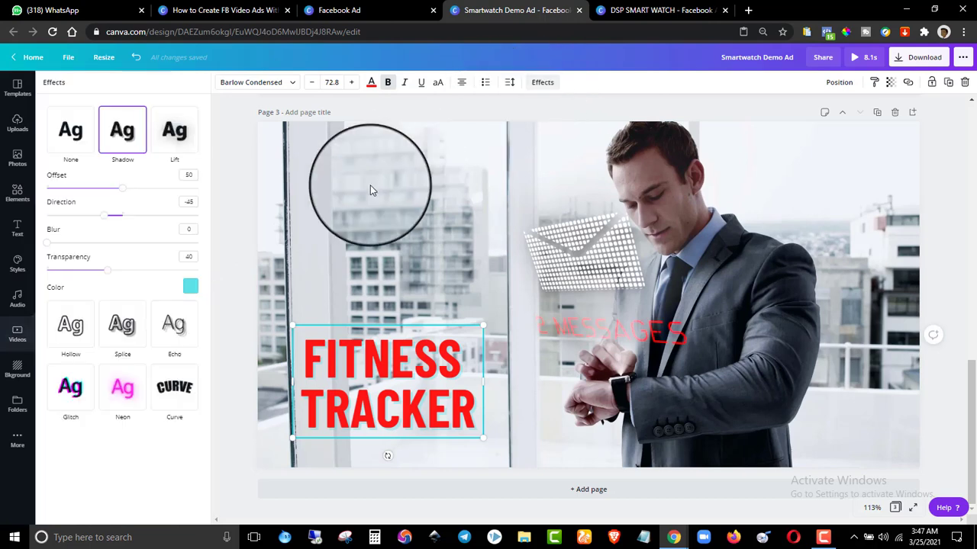
click(191, 287)
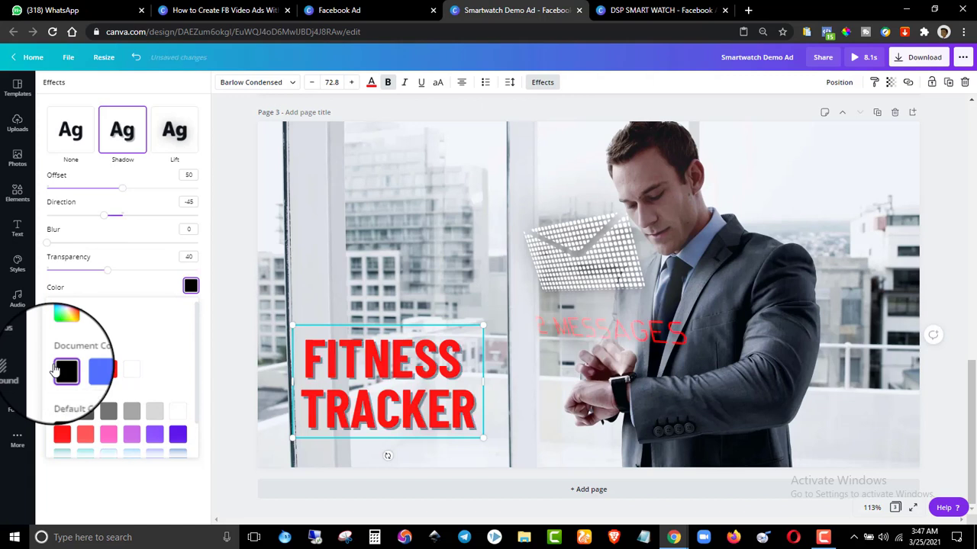
click(131, 370)
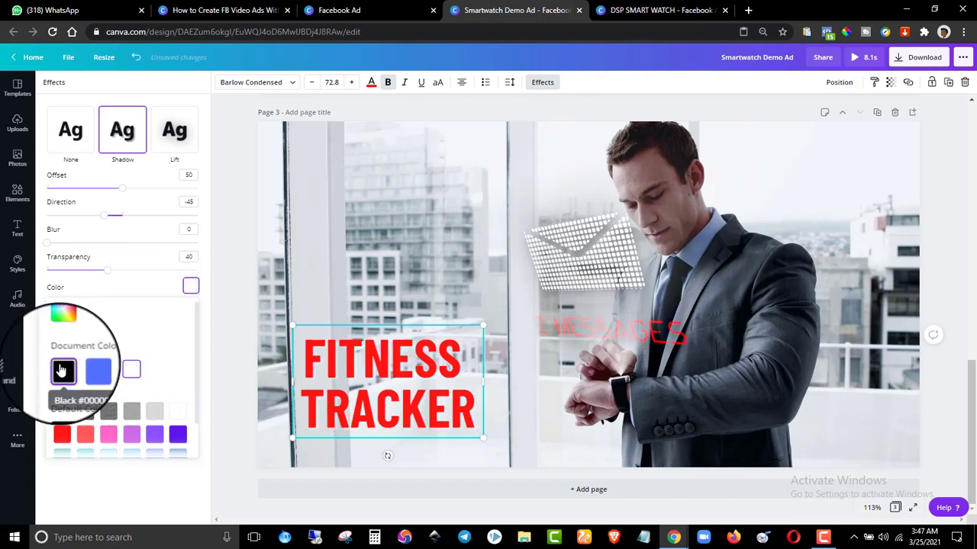
click(218, 331)
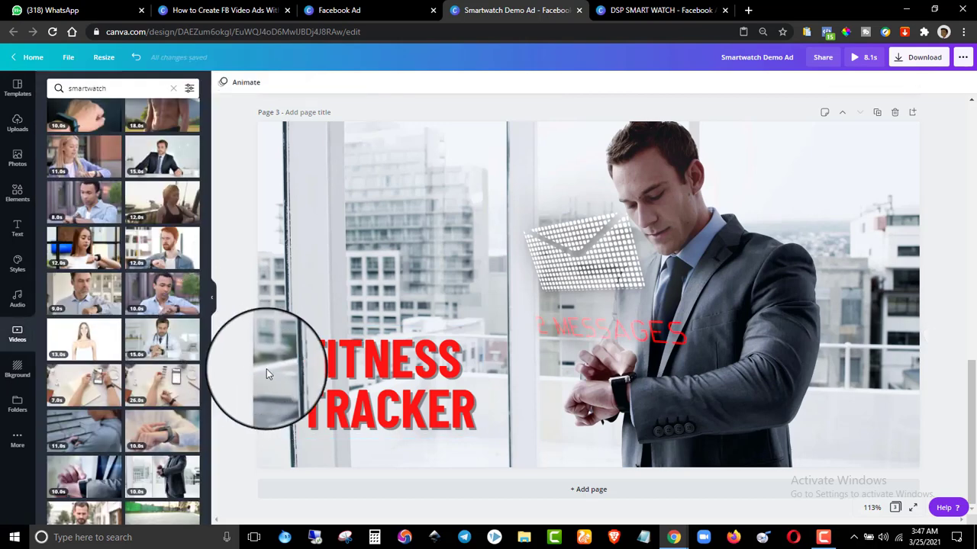
click(404, 357)
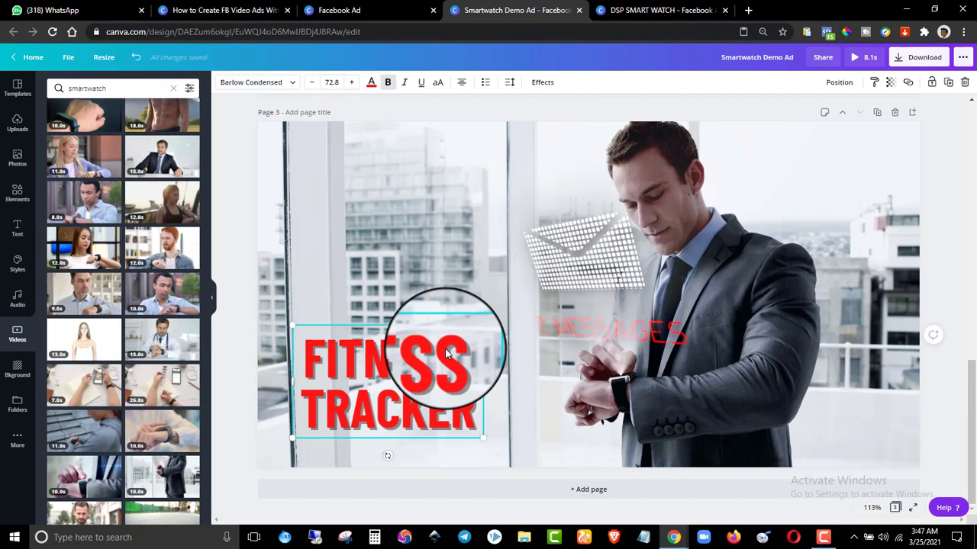
drag(970, 359, 966, 106)
click(935, 122)
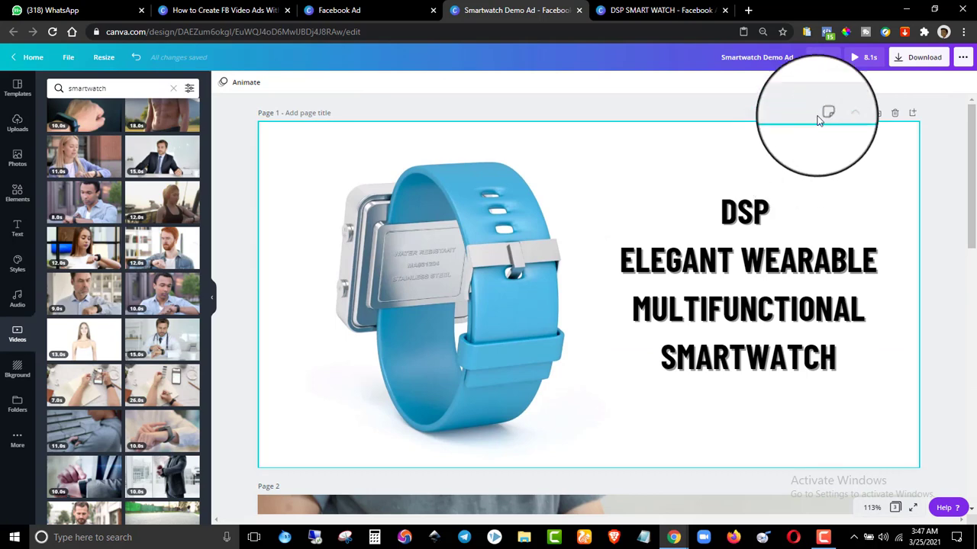
click(853, 65)
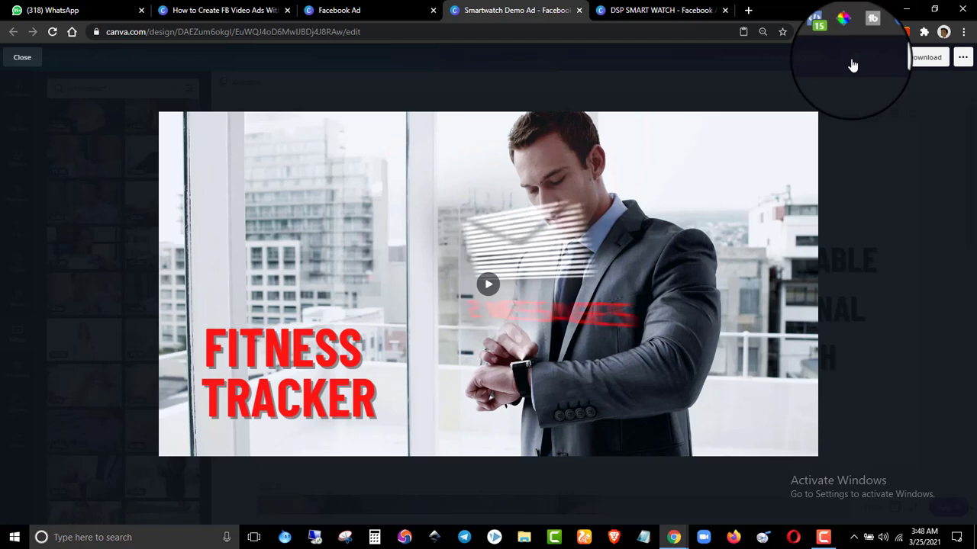
click(907, 250)
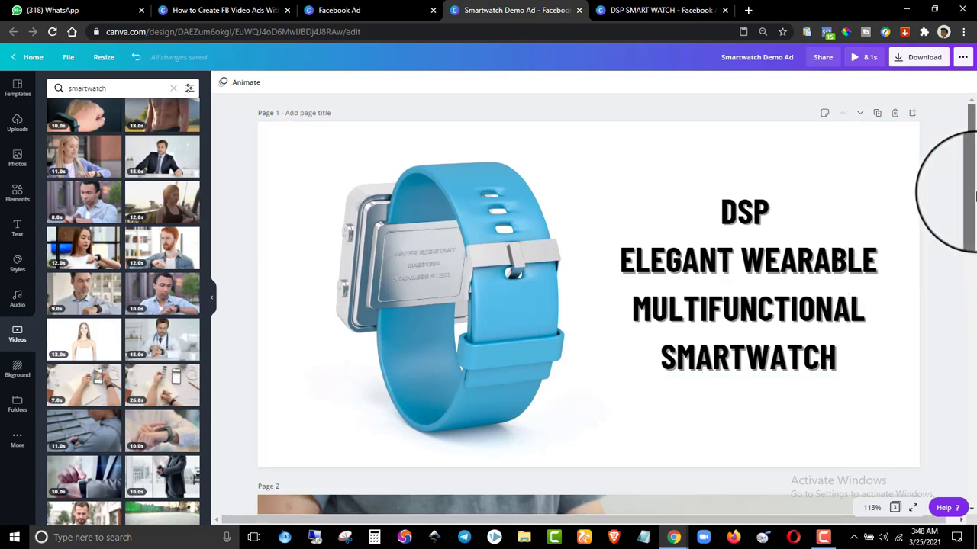
- Open the Animate panel to list page animation styles like Block, Fade, Pan and Rise
scroll(946, 193, down, 1)
scroll(946, 153, up, 1)
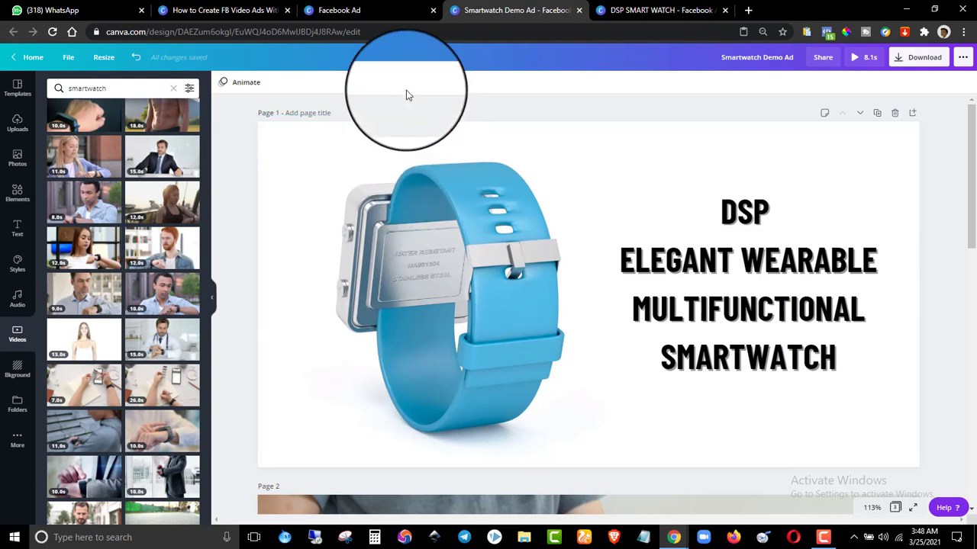
click(245, 82)
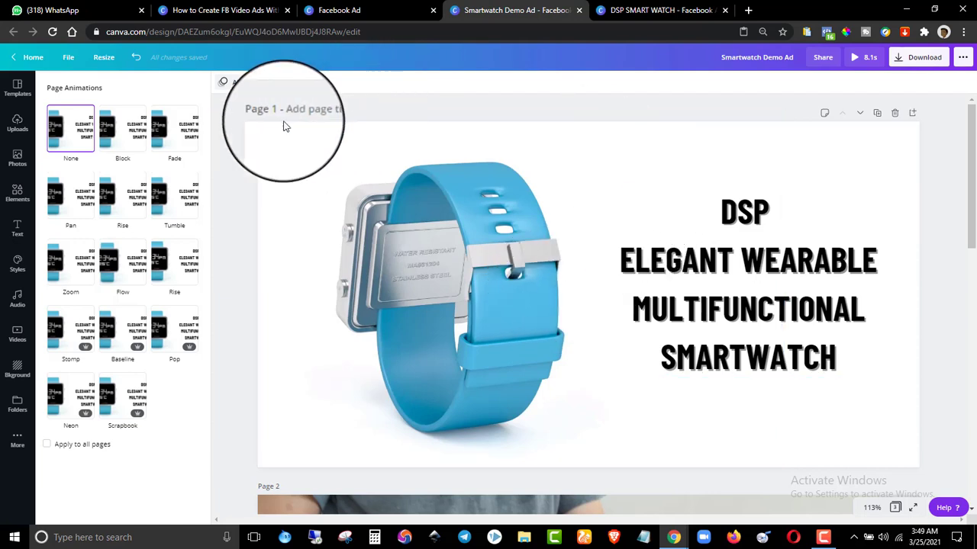
- Apply Fade to page 1, Pan to page 2 and Block to page 3, then close the panel
click(191, 141)
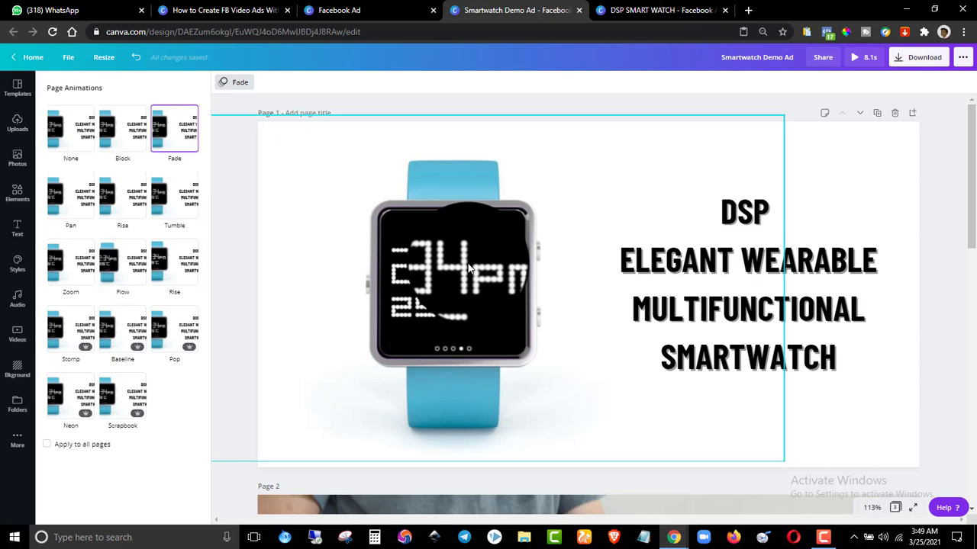
scroll(468, 264, down, 5)
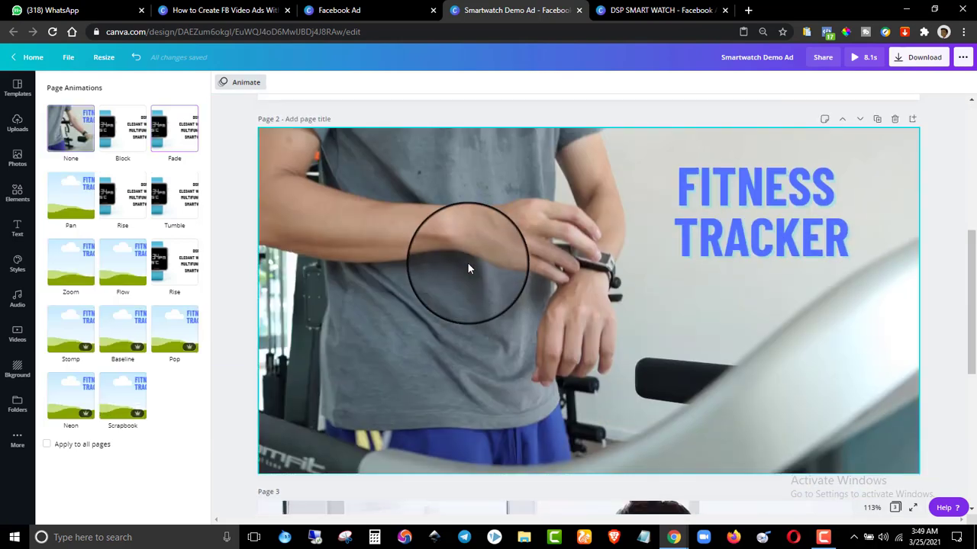
click(76, 200)
scroll(382, 234, up, 1)
scroll(382, 234, up, 3)
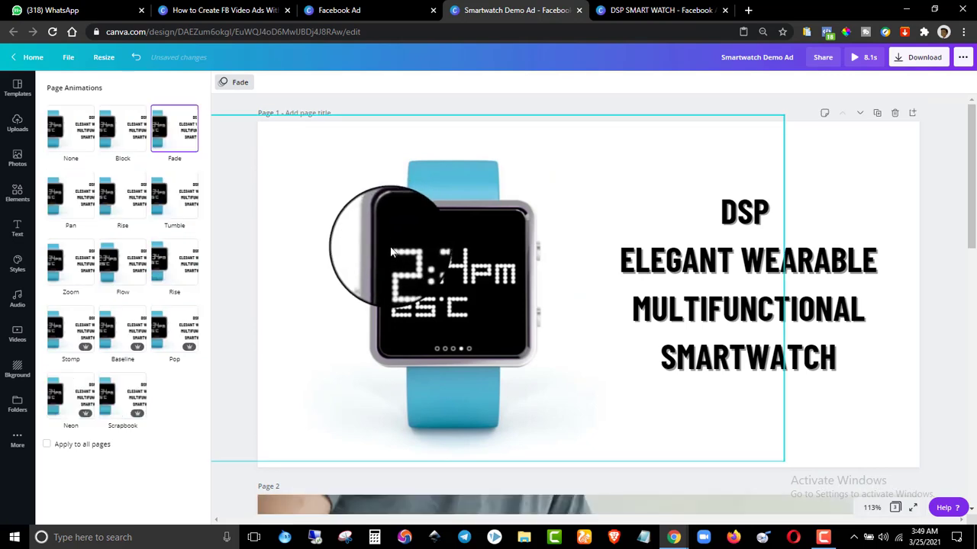
scroll(390, 252, down, 6)
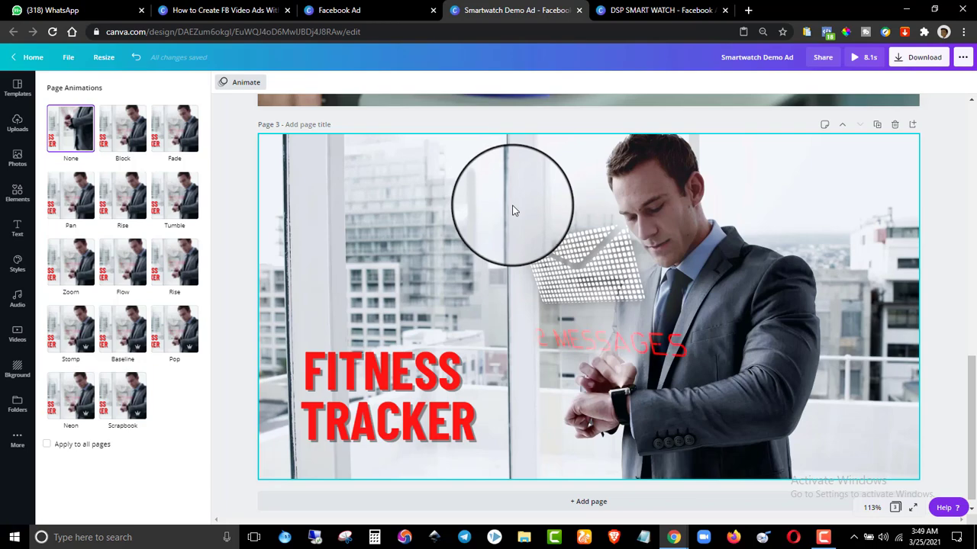
scroll(512, 210, up, 10)
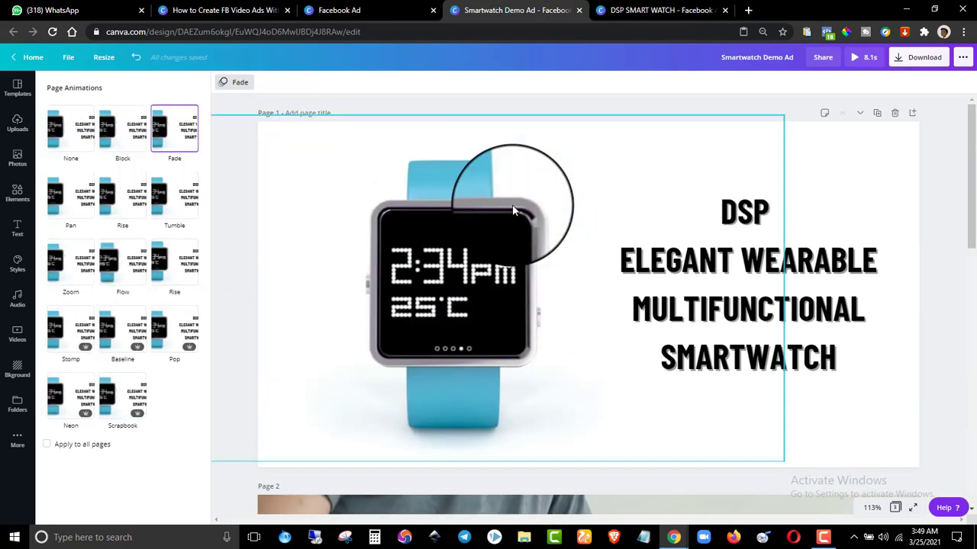
scroll(512, 211, down, 10)
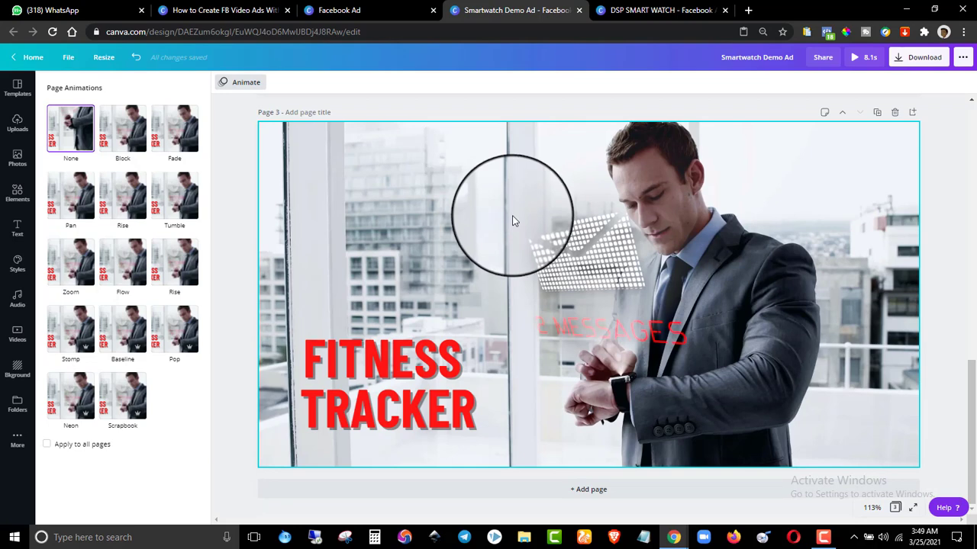
click(134, 145)
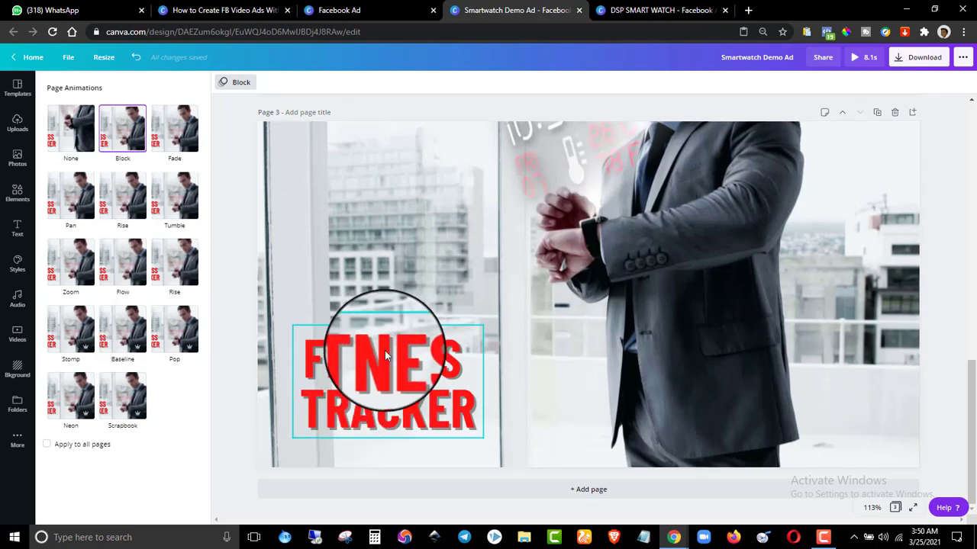
click(625, 9)
click(506, 10)
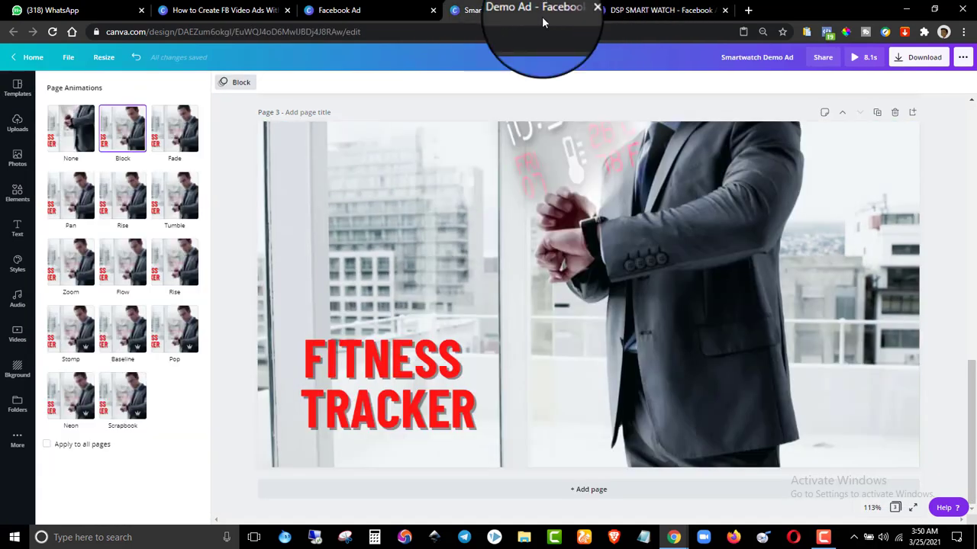
scroll(574, 191, up, 10)
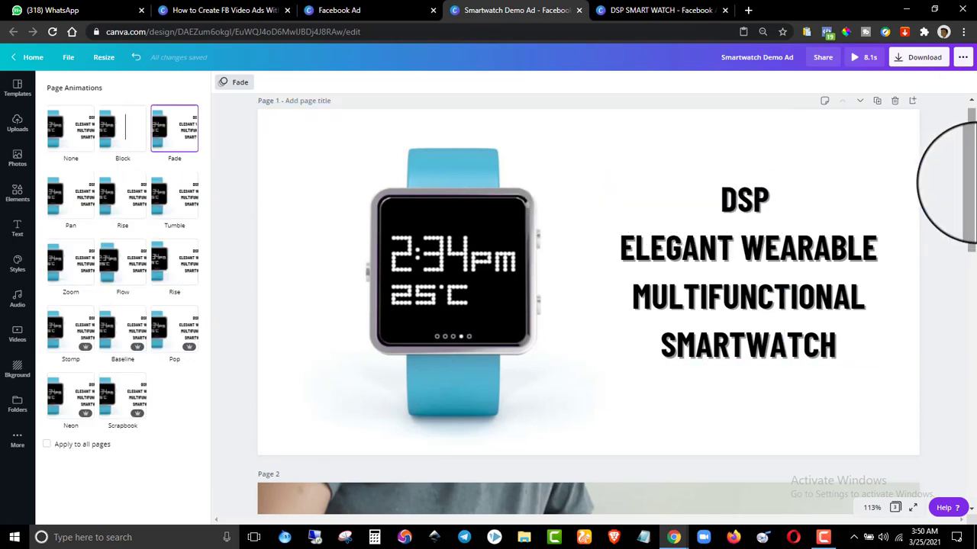
click(946, 187)
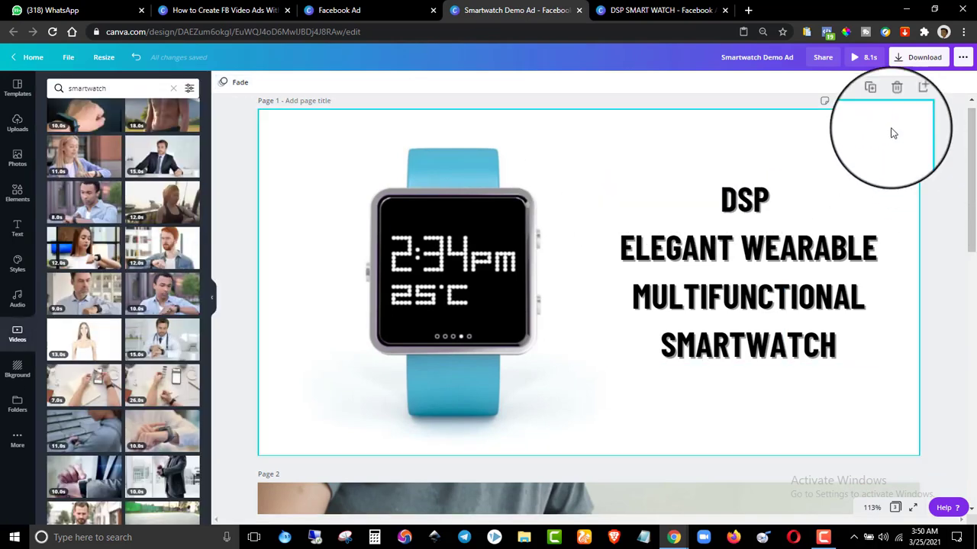
click(856, 58)
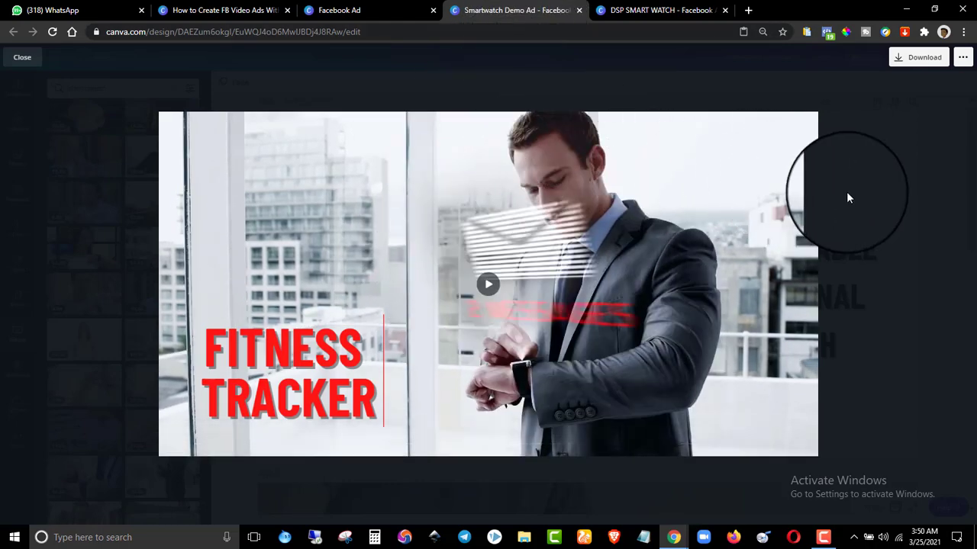
key(Escape)
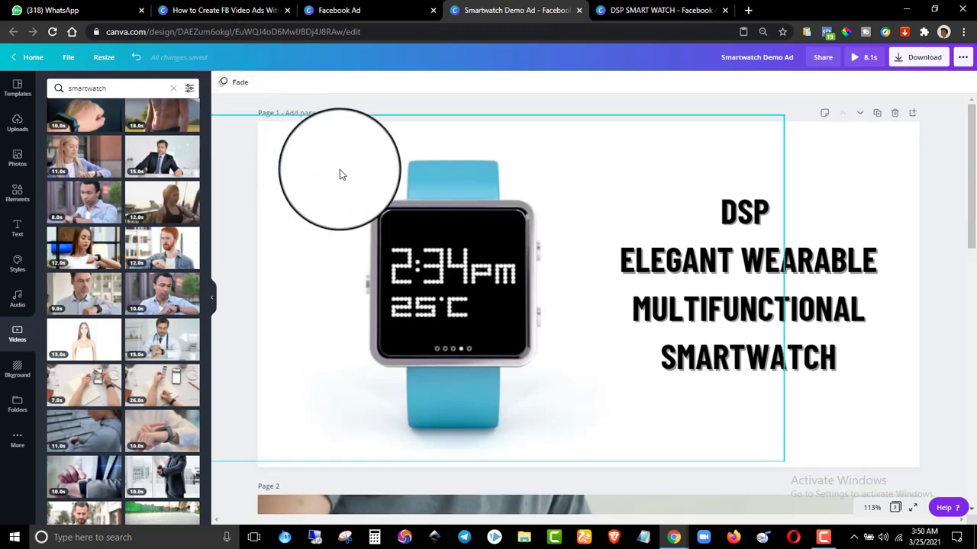
drag(967, 156, 975, 302)
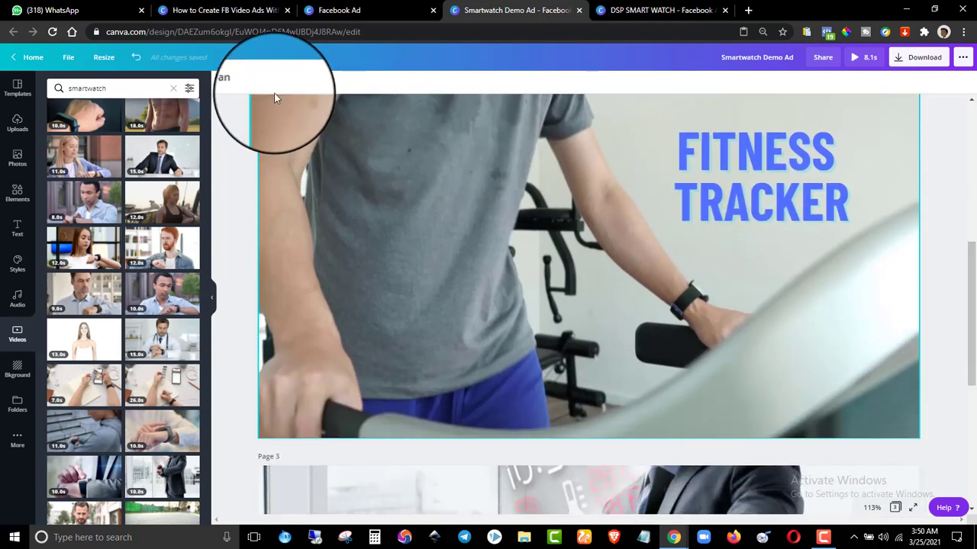
drag(970, 306, 959, 414)
click(406, 353)
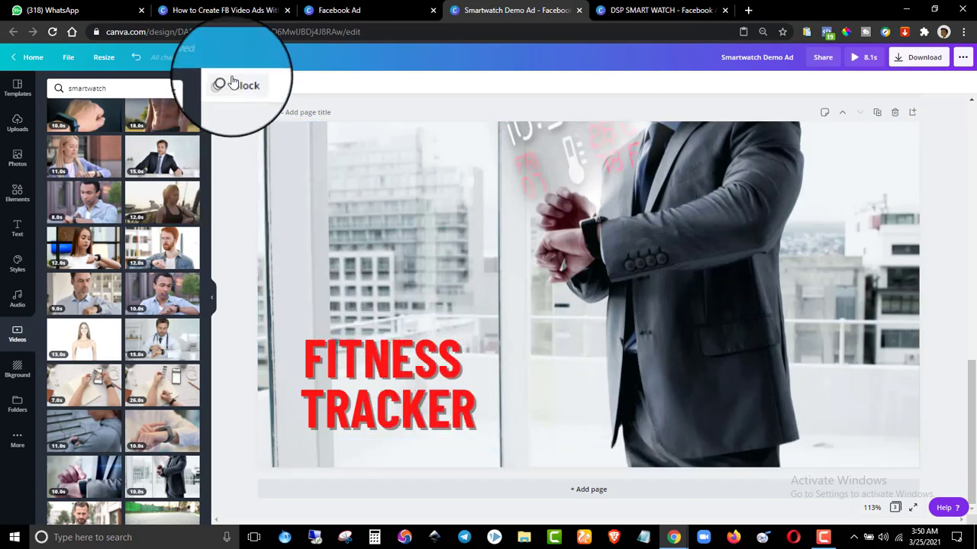
scroll(512, 264, up, 10)
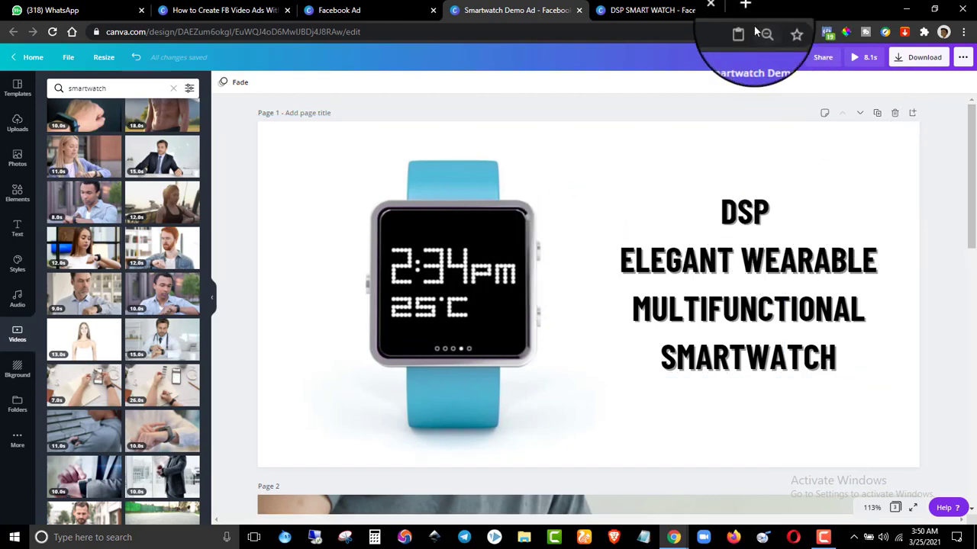
- Switch to the DSP SMART WATCH design and scroll down to its final PLACE YOUR ORDER page
click(663, 10)
scroll(747, 291, down, 7)
scroll(744, 327, up, 12)
scroll(744, 327, down, 12)
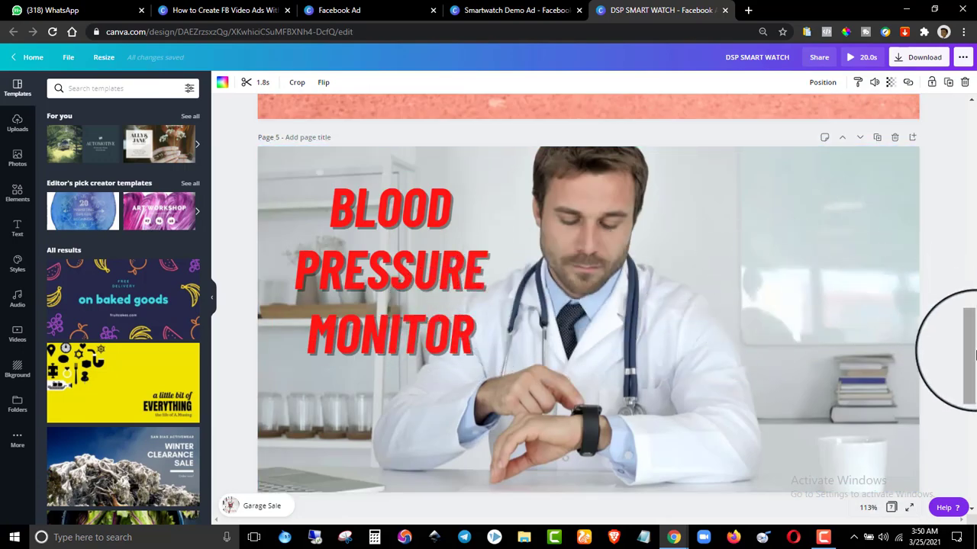
scroll(944, 351, down, 2)
scroll(944, 340, up, 3)
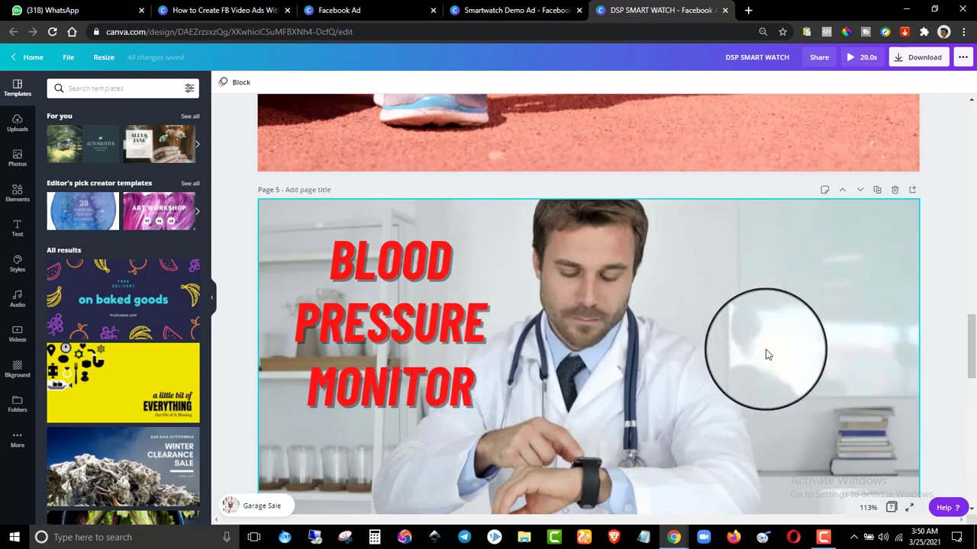
drag(974, 345, 916, 480)
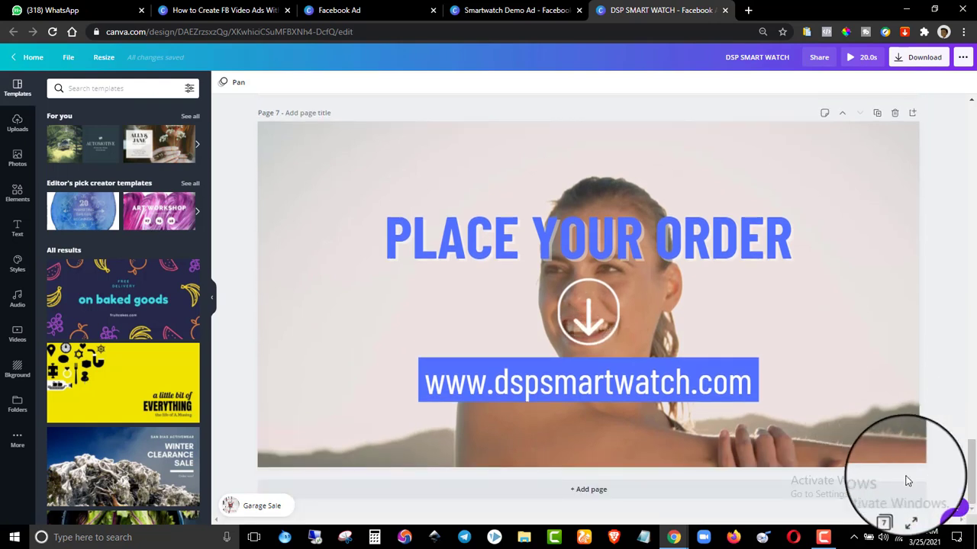
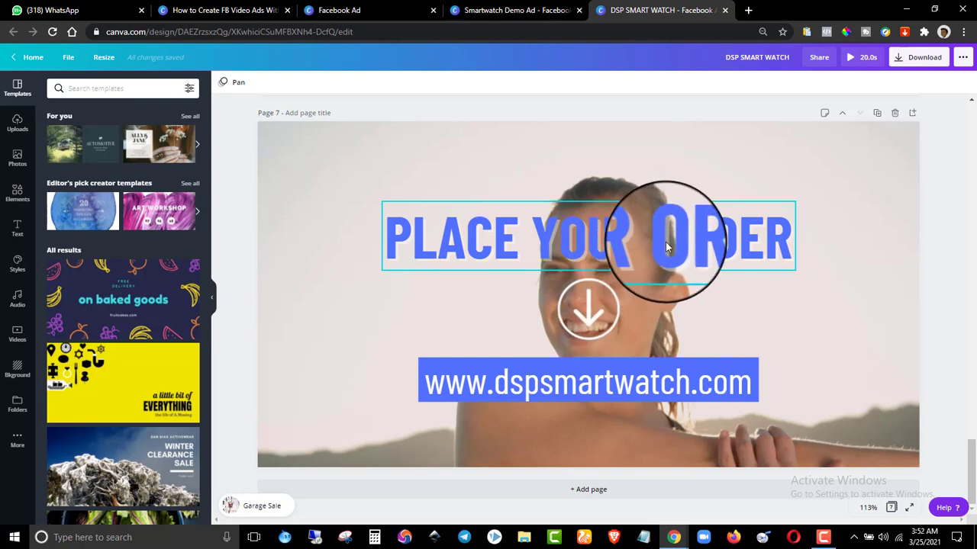
- Switch to the Smartwatch Demo Ad design and search Elements for 'AR' arrow graphics
scroll(667, 244, up, 10)
scroll(669, 242, down, 10)
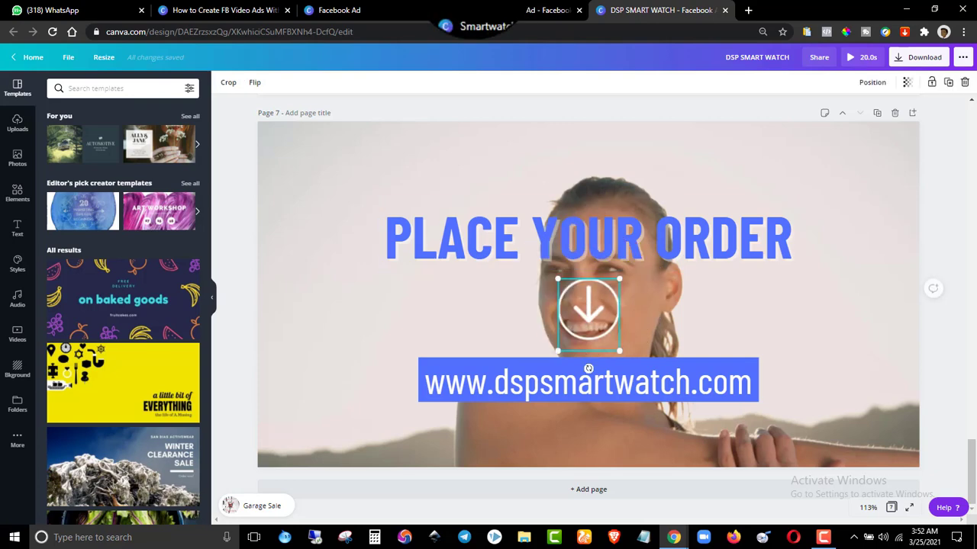
click(500, 10)
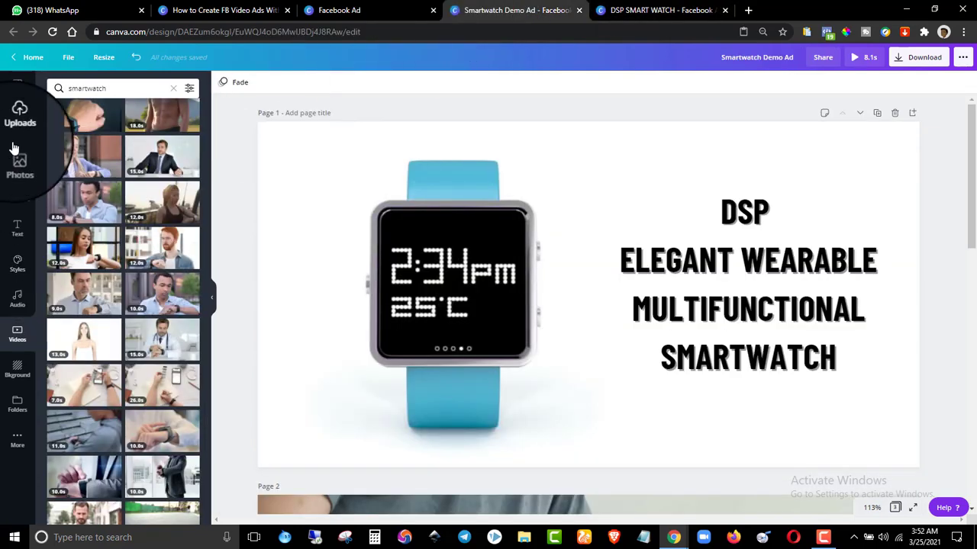
click(18, 195)
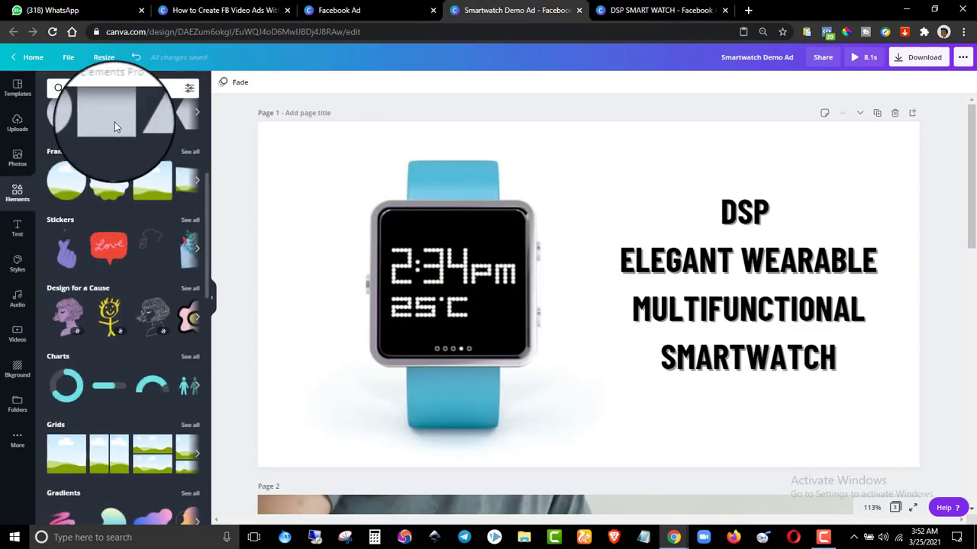
click(146, 88)
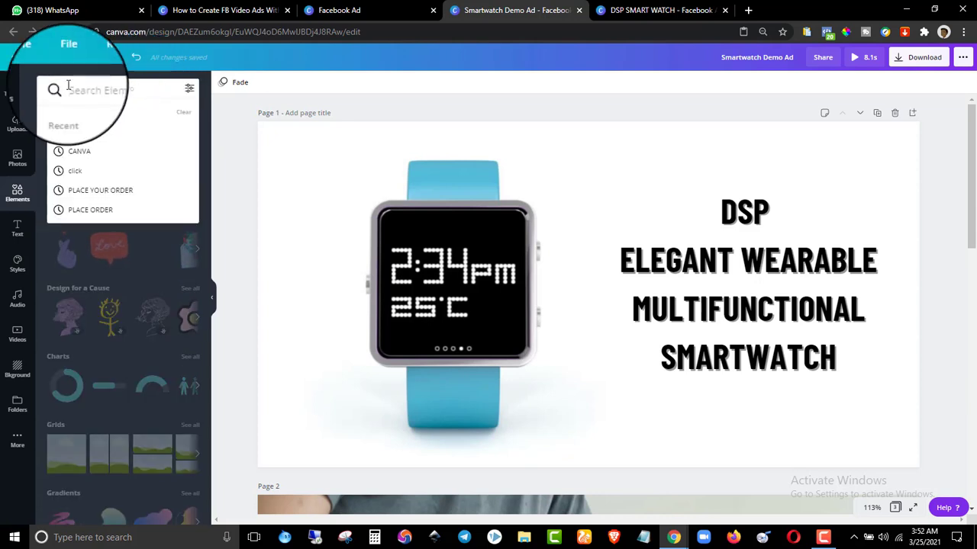
text(ARROW)
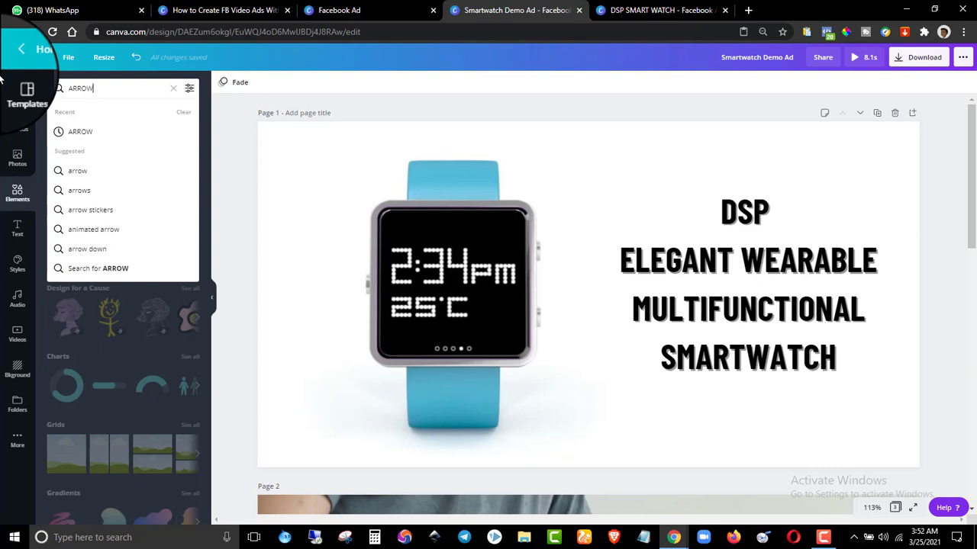
key(Return)
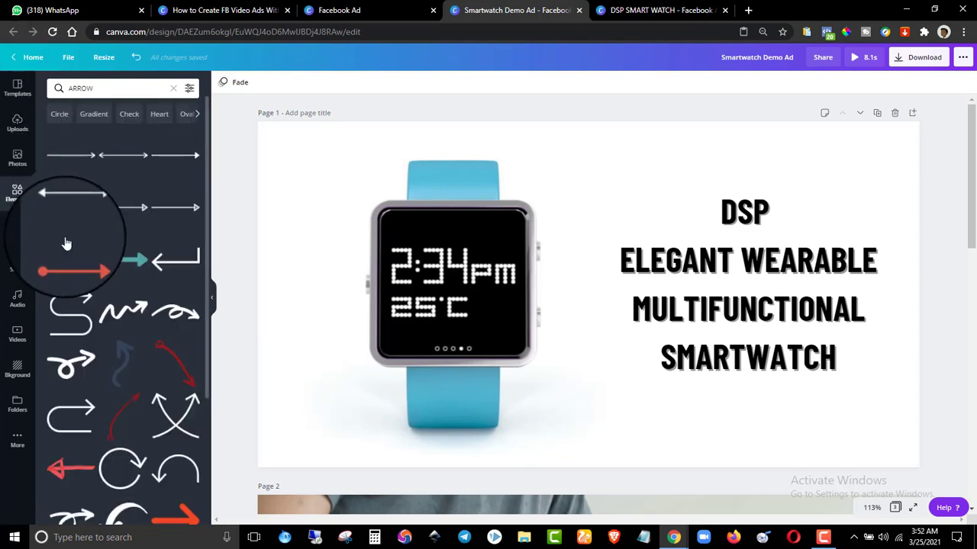
- Filter the arrow results to Animated and add the circled down-arrow sticker to page 1
click(187, 87)
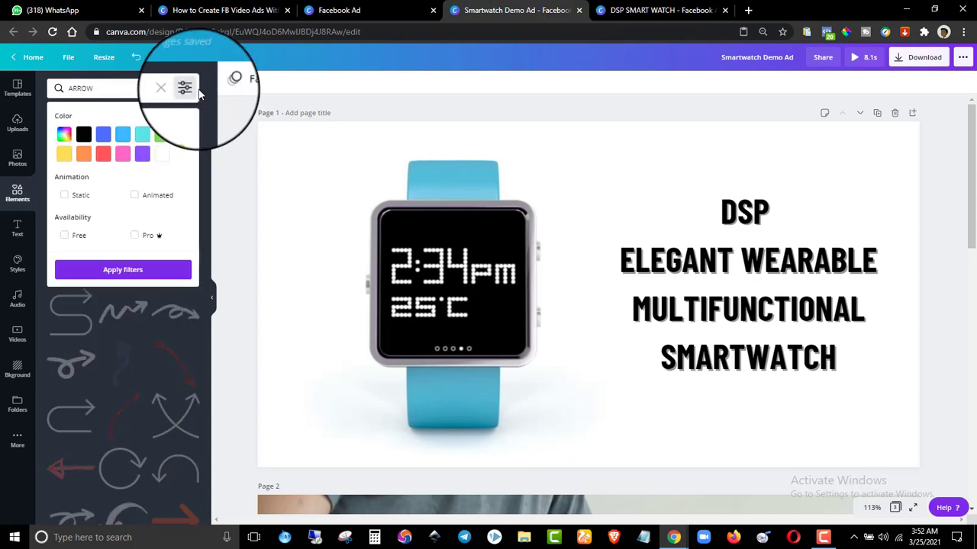
click(134, 196)
click(129, 273)
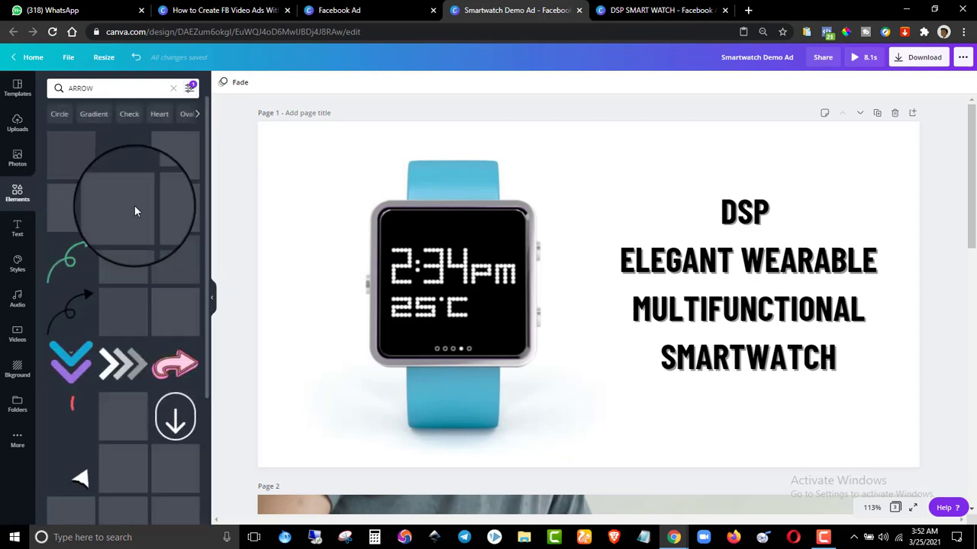
scroll(129, 238, down, 2)
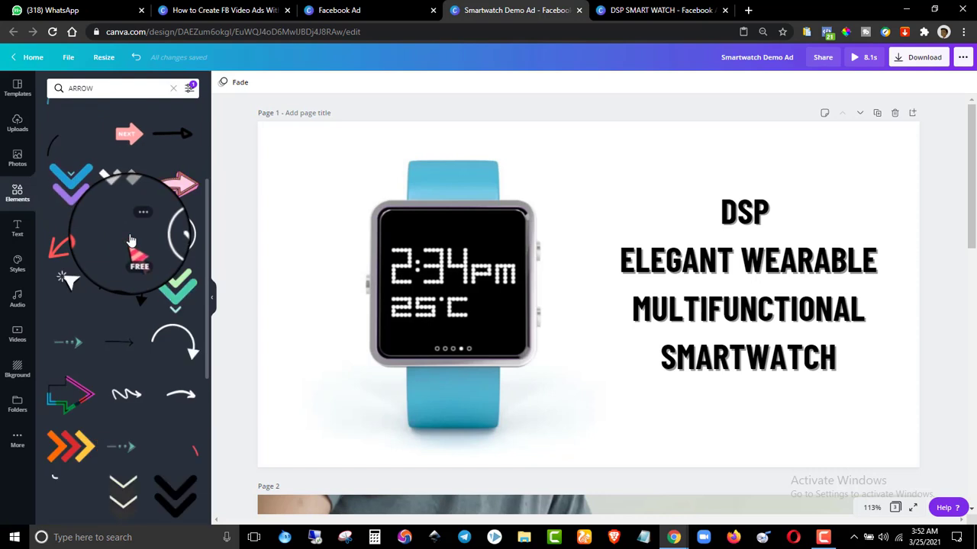
scroll(131, 248, up, 3)
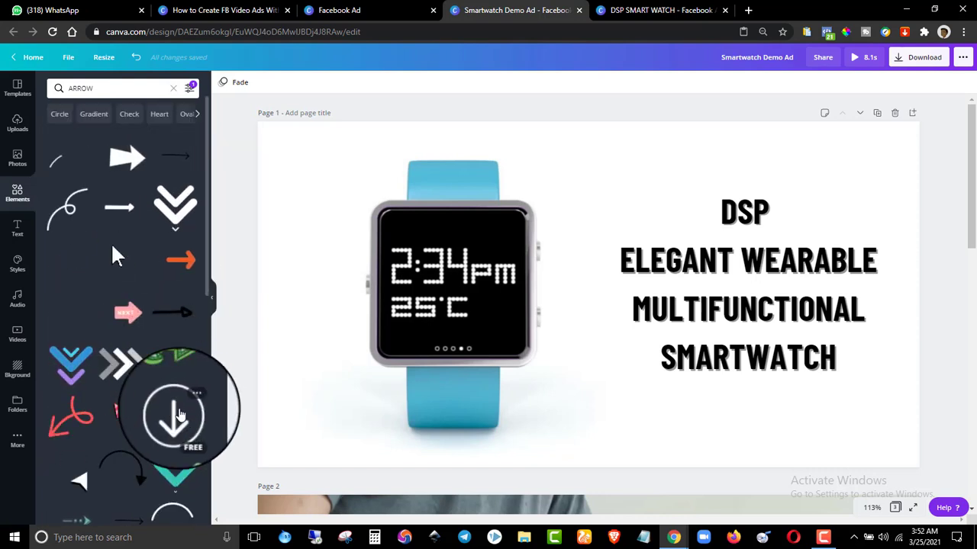
click(176, 414)
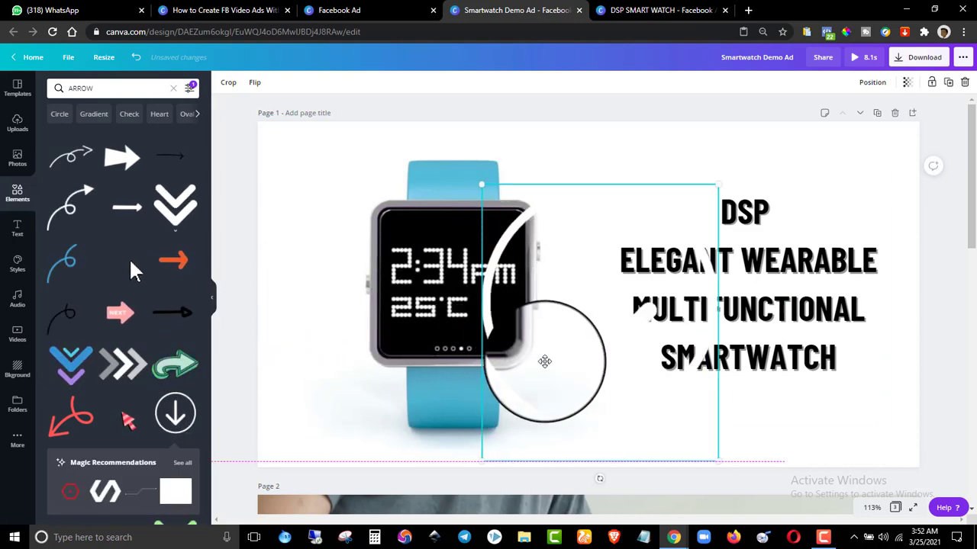
- Shrink the circled down-arrow and check it against page 7 of the DSP SMART WATCH design
drag(349, 177, 488, 365)
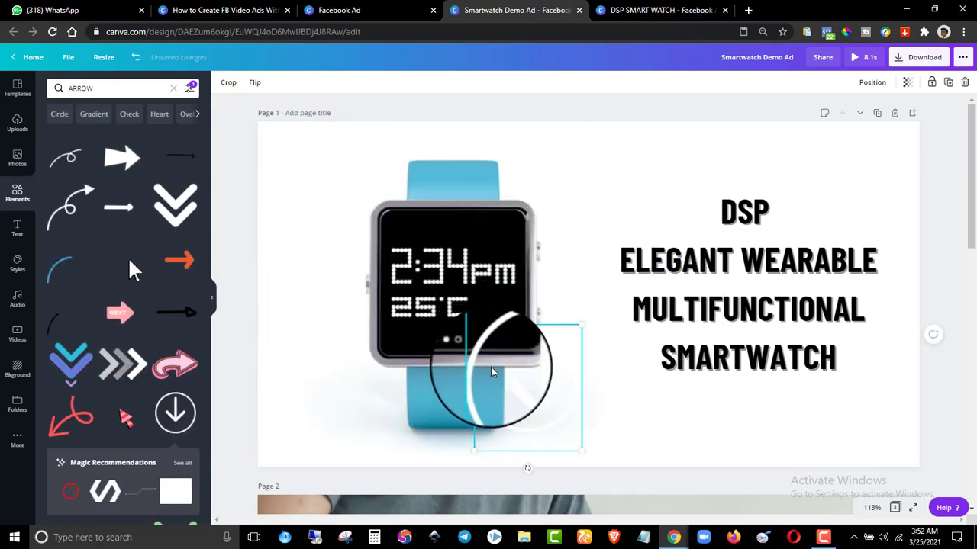
click(492, 372)
key(ctrl+Tab)
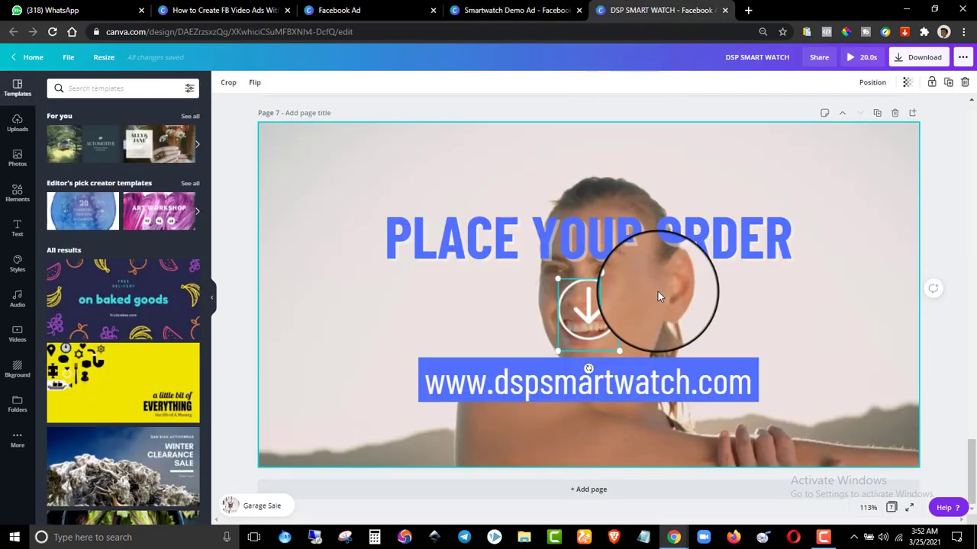
scroll(851, 301, down, 5)
scroll(850, 301, up, 7)
scroll(847, 304, down, 3)
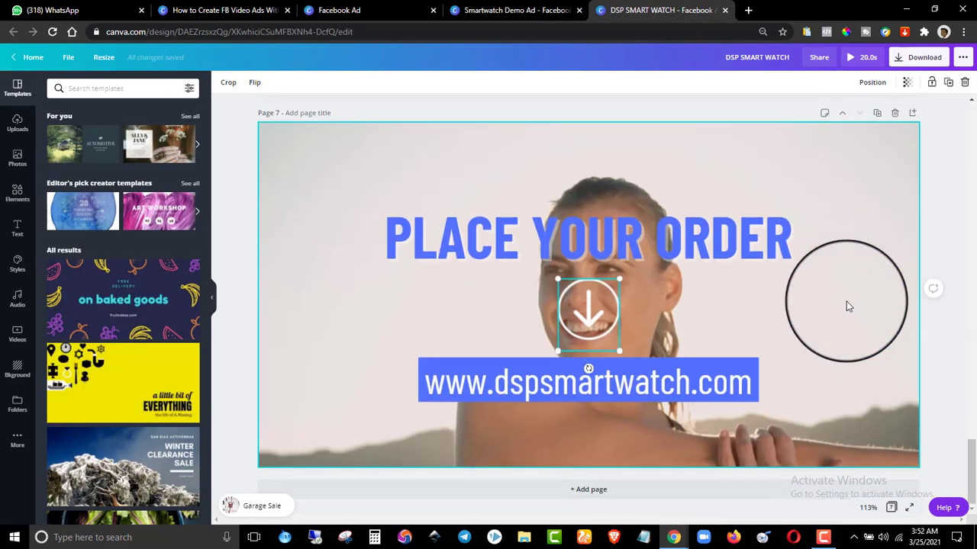
click(521, 10)
scroll(943, 240, down, 2)
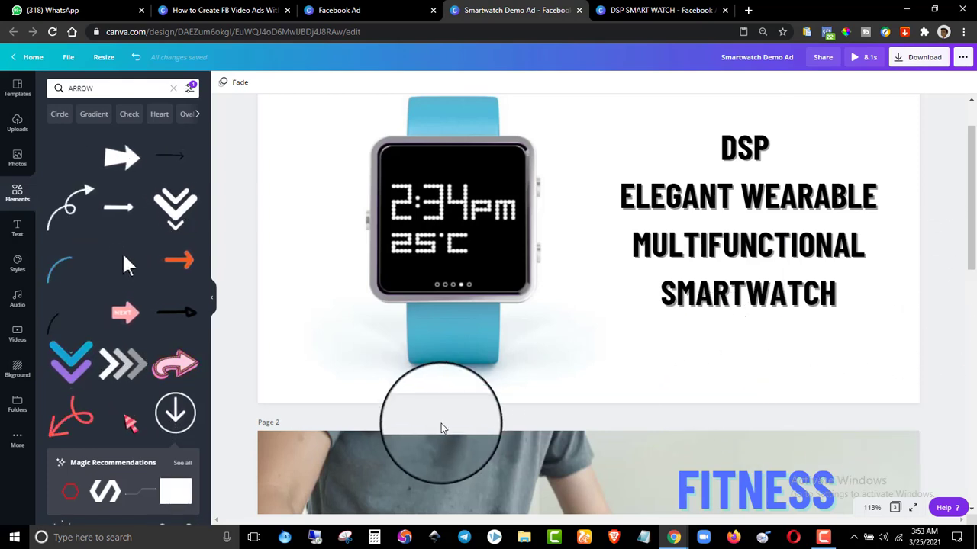
- Browse the Audio library, then view the Garage Sale track on the DSP SMART WATCH design
click(17, 372)
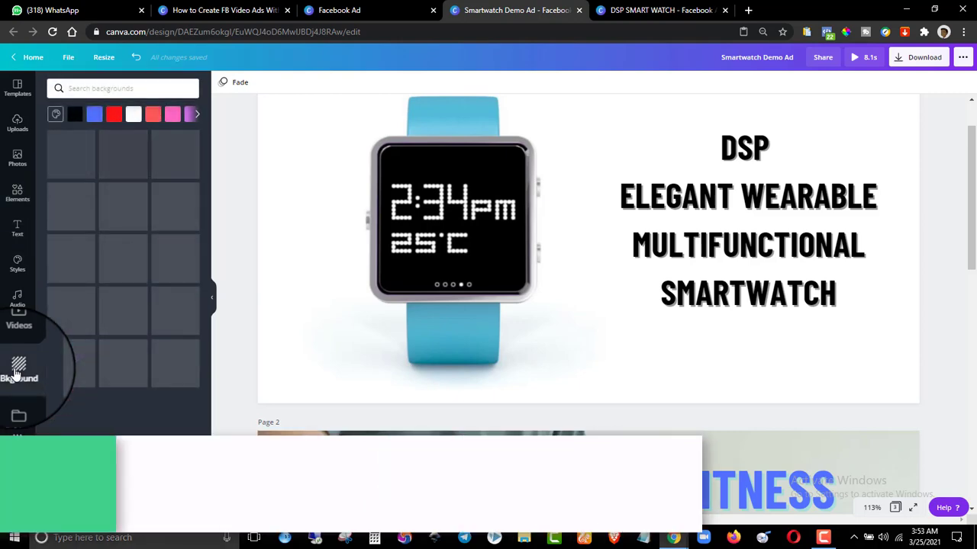
click(17, 302)
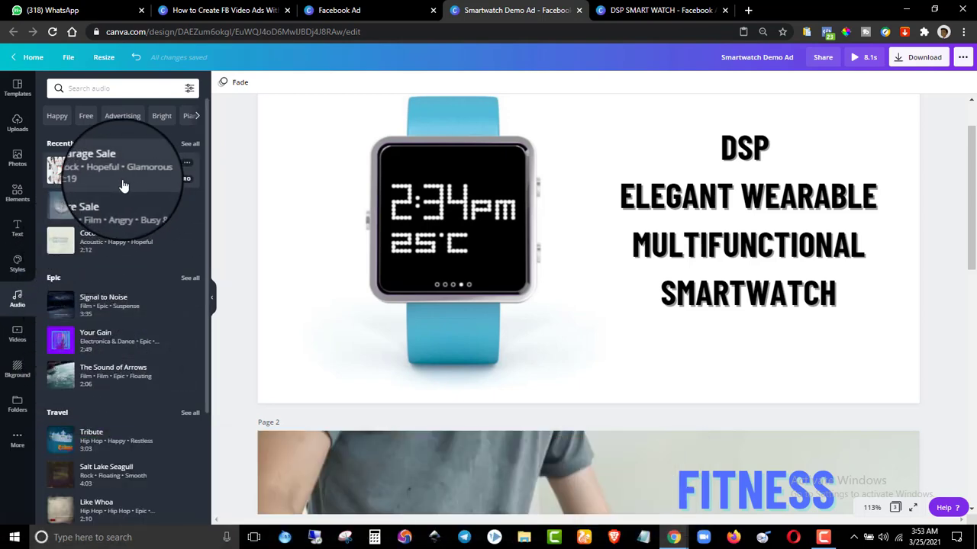
scroll(108, 257, down, 10)
scroll(103, 324, up, 10)
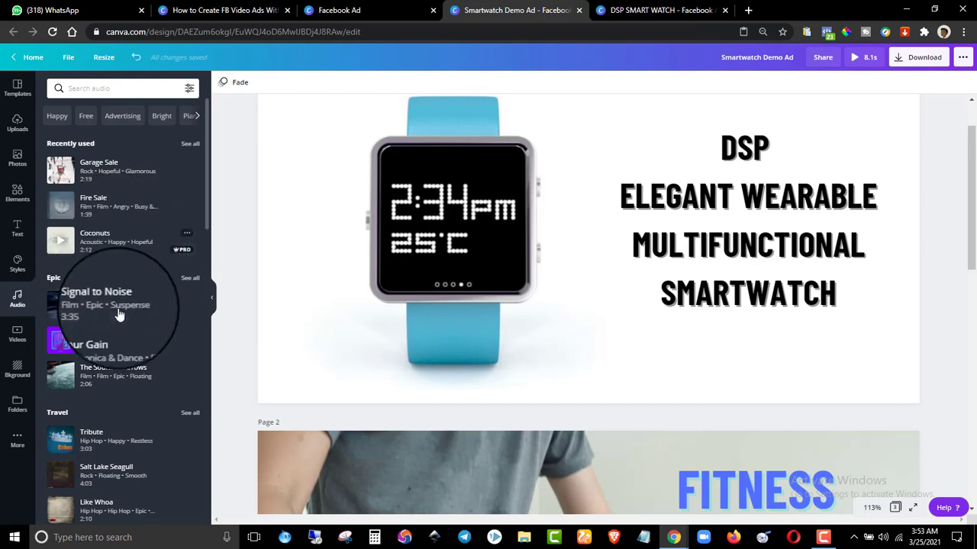
scroll(168, 355, down, 5)
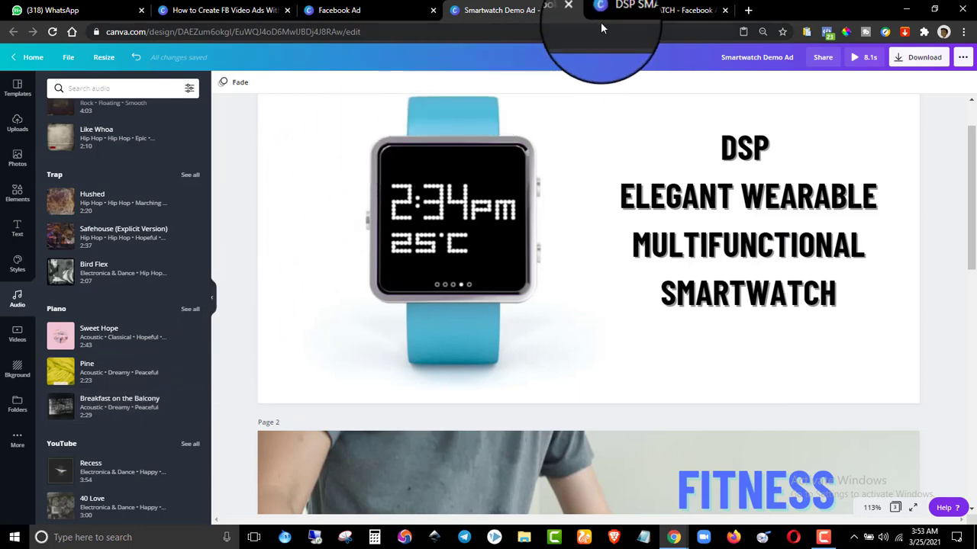
click(624, 11)
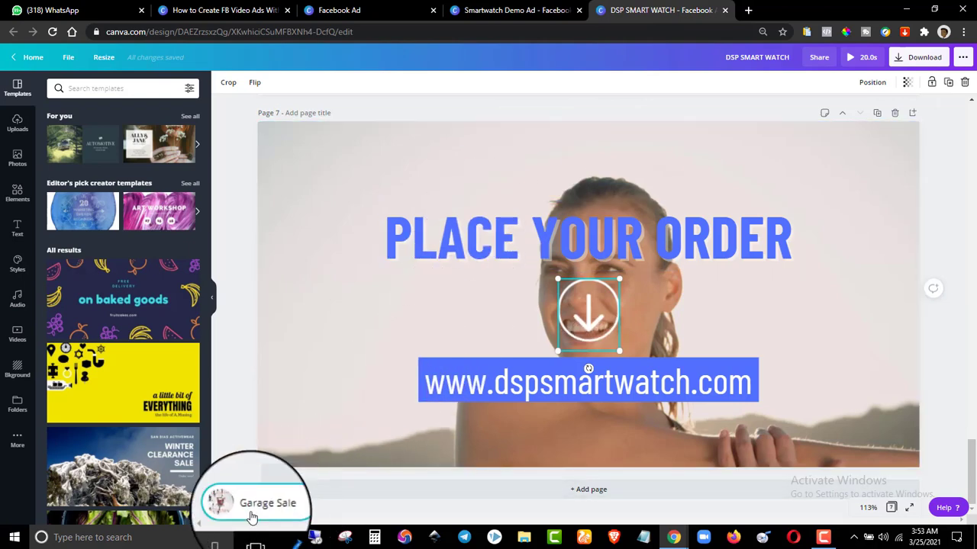
- Search Audio for 'GARAGE SALE' and add the 2:19 Garage Sale track to the Smartwatch Demo Ad
click(472, 7)
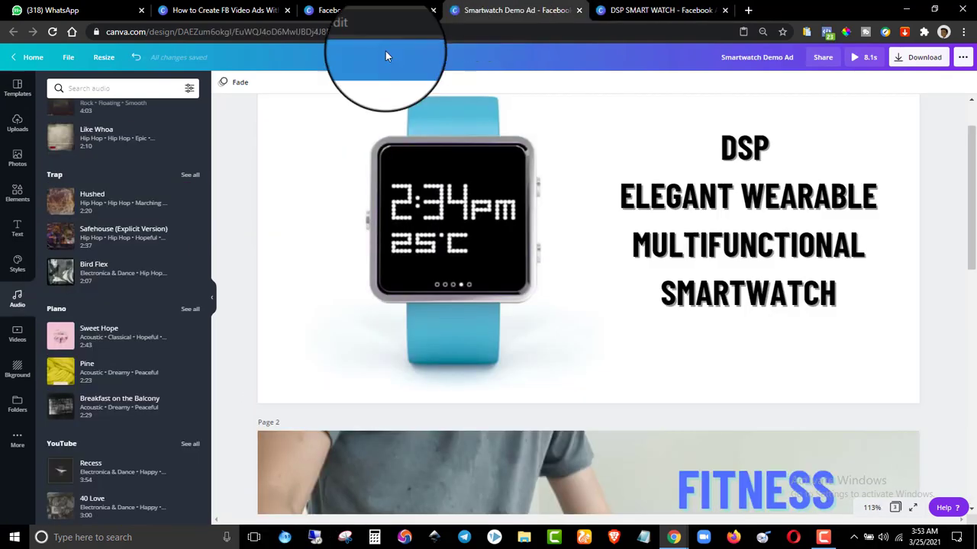
click(130, 86)
text(GAR)
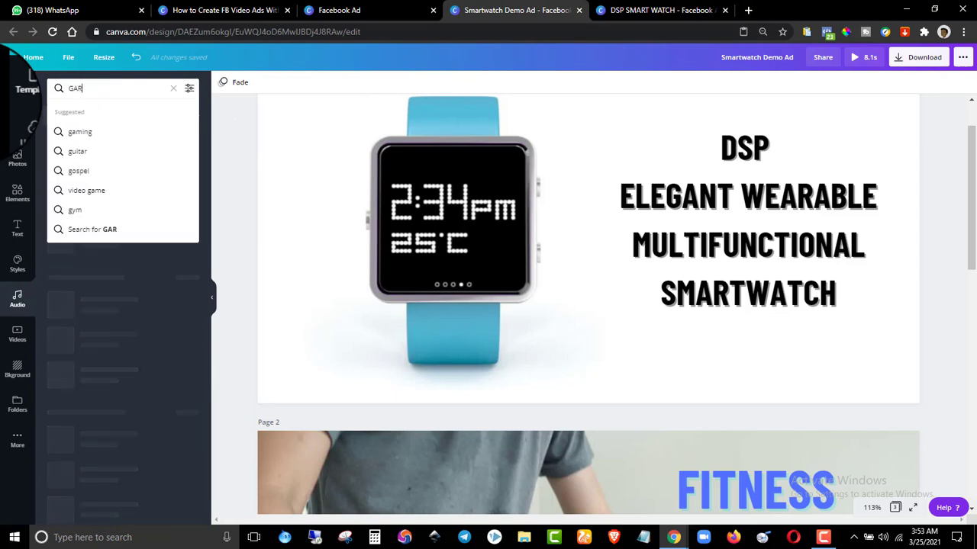
text(AGE SALE)
key(Return)
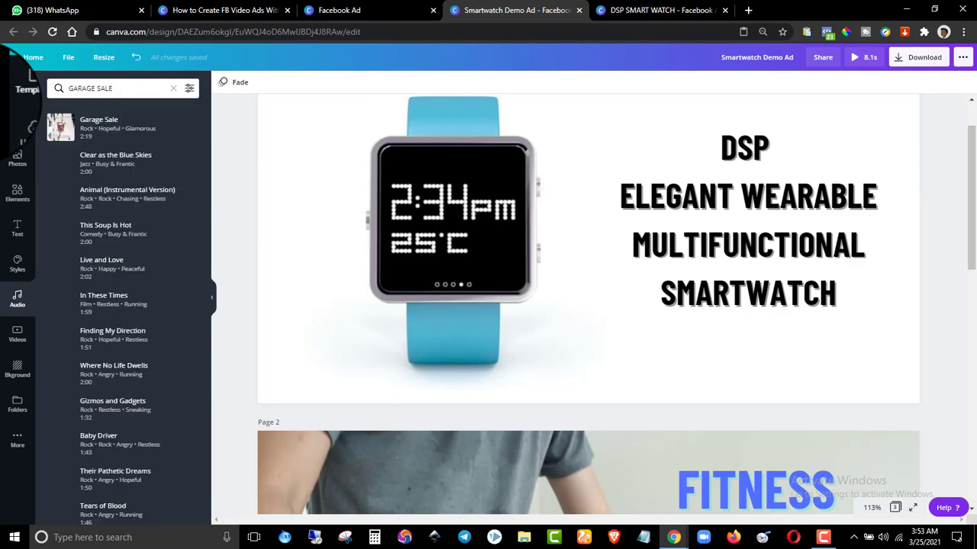
click(92, 134)
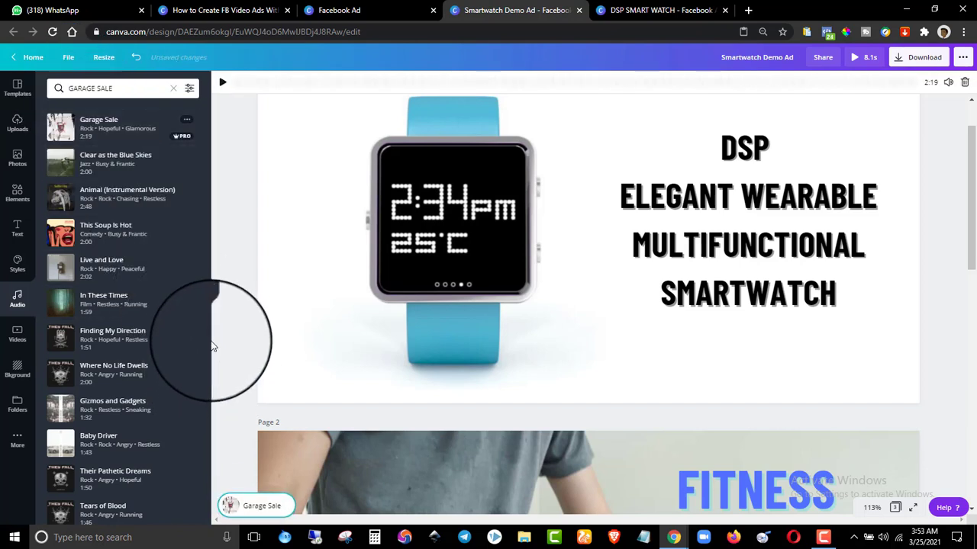
- Preview the Garage Sale track and keep its music volume at 100
click(293, 86)
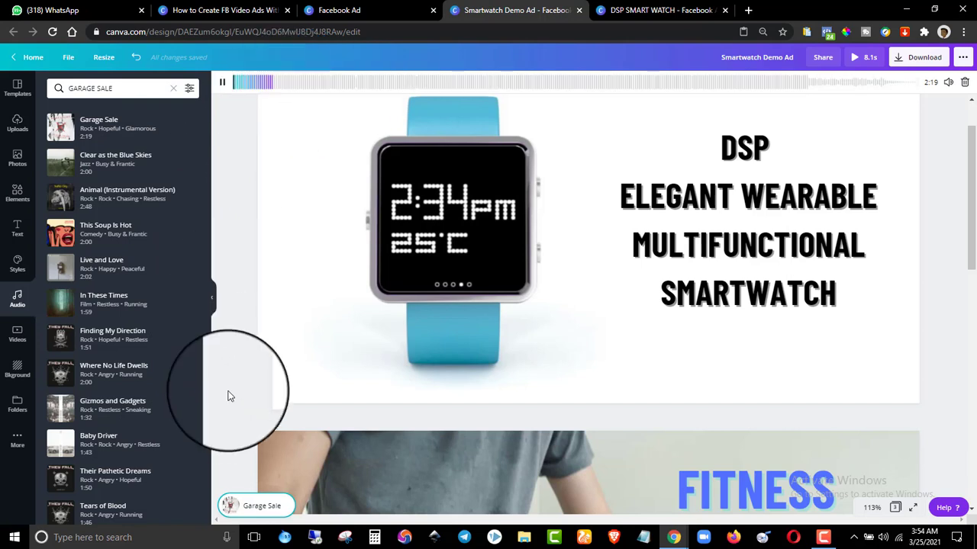
click(222, 82)
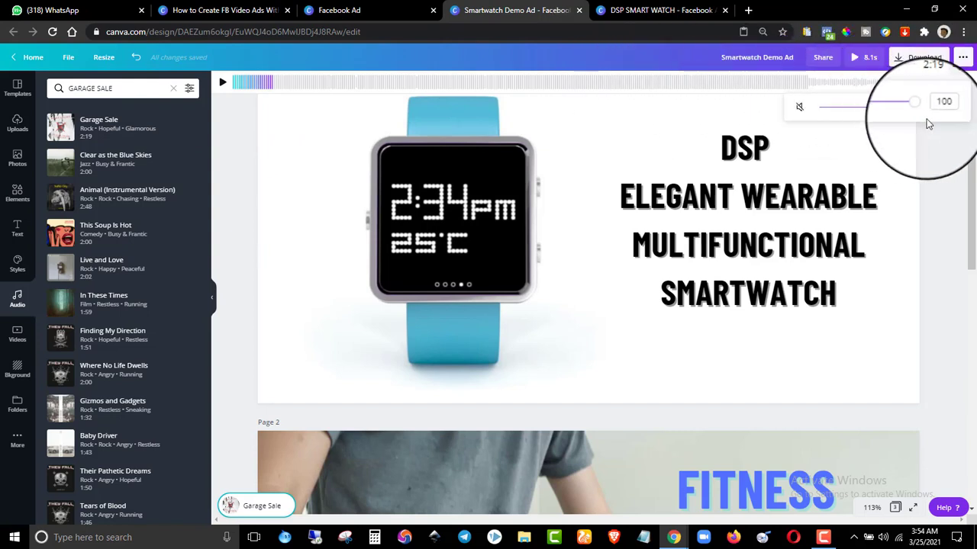
drag(921, 110, 827, 109)
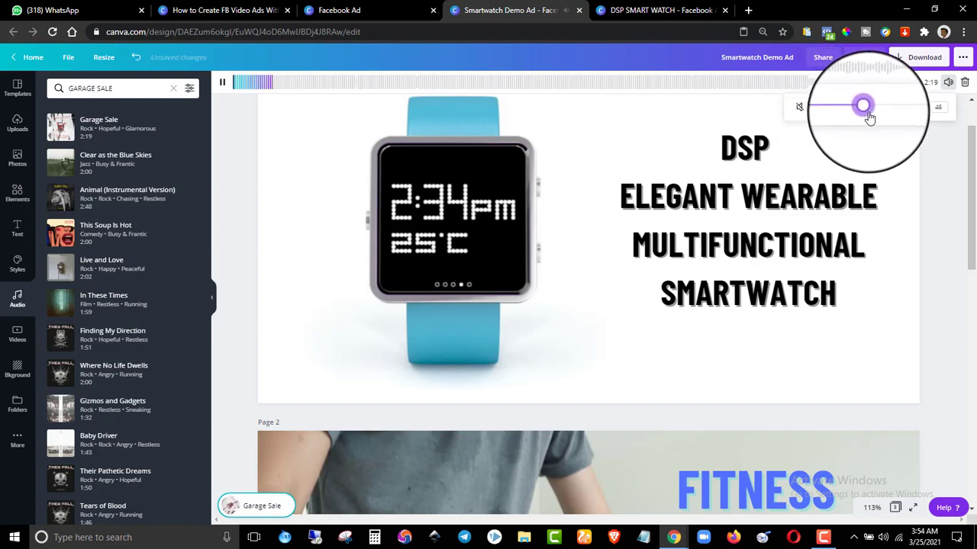
drag(906, 117, 840, 110)
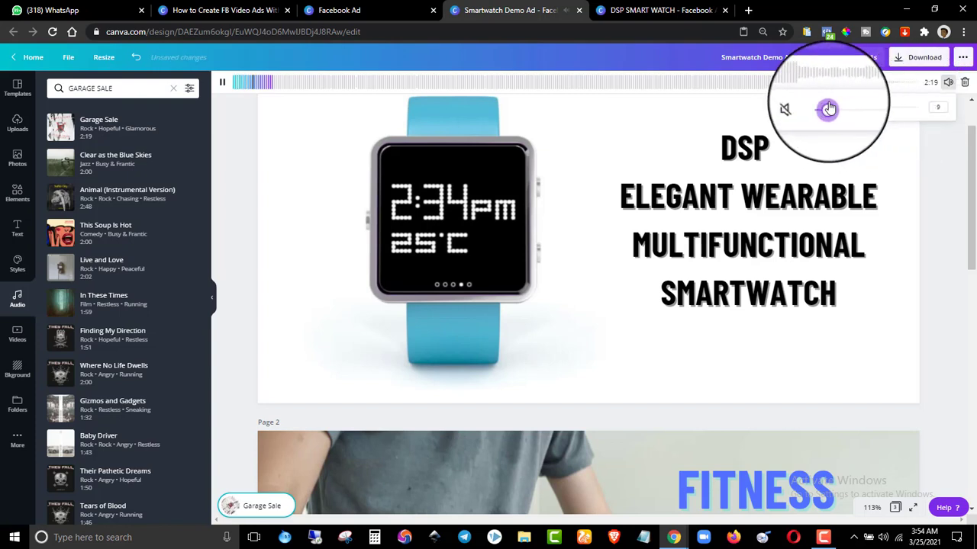
click(214, 138)
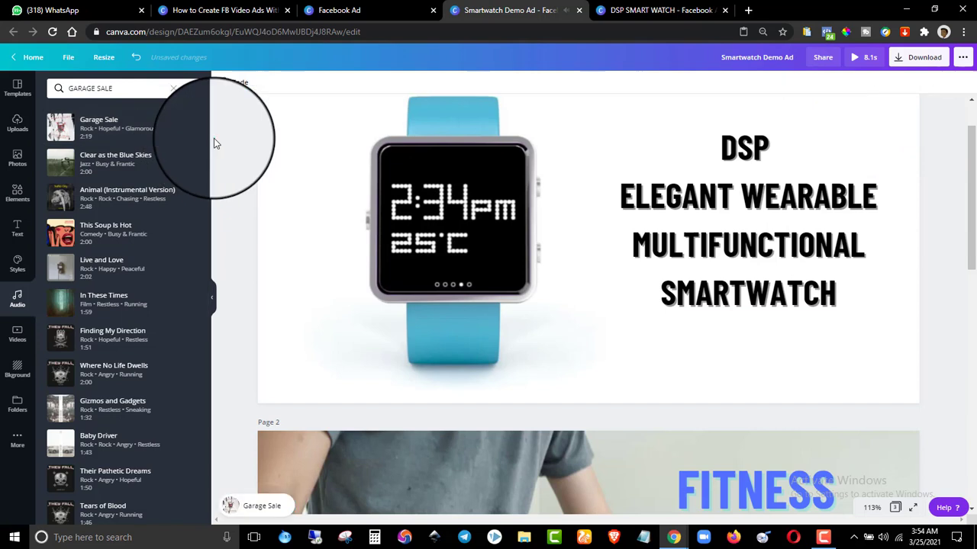
- Drag the Garage Sale track's playing section back to the start of the song
click(248, 507)
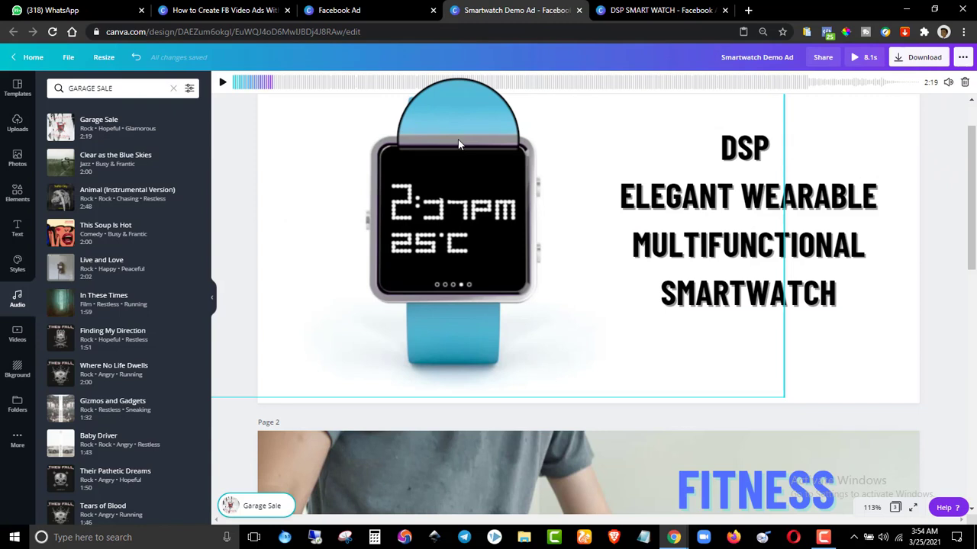
drag(309, 82, 832, 84)
click(222, 83)
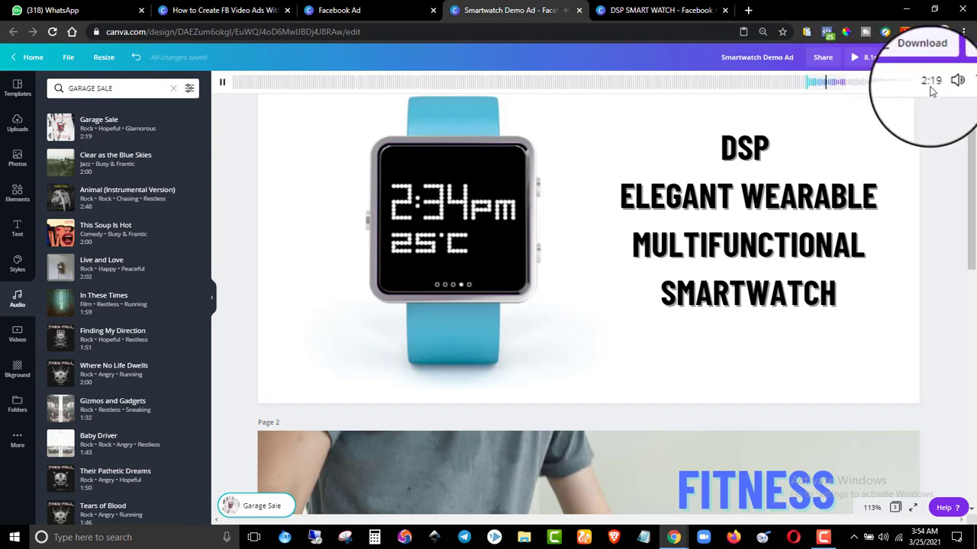
drag(819, 83, 374, 85)
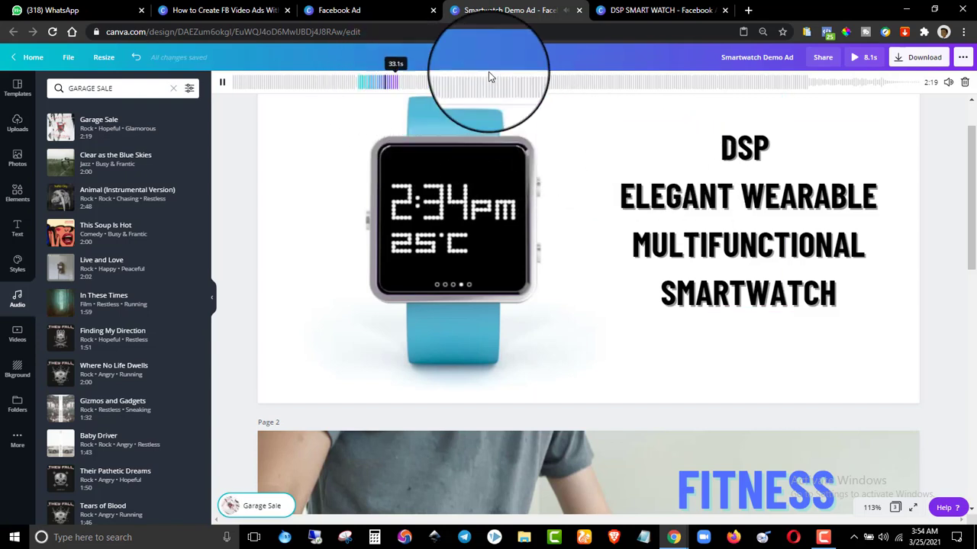
drag(376, 79, 256, 81)
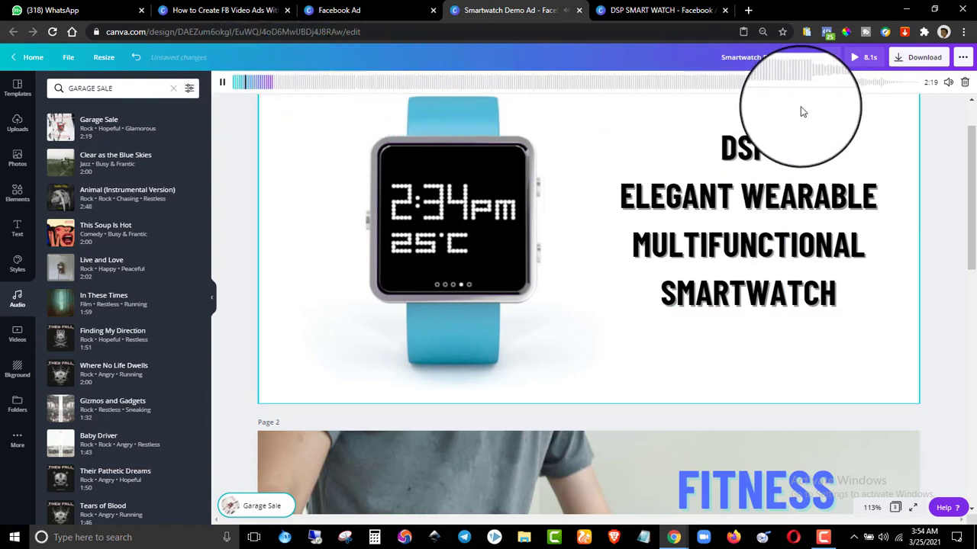
- Preview the ad full screen, then give page 1 the Block page animation
click(858, 62)
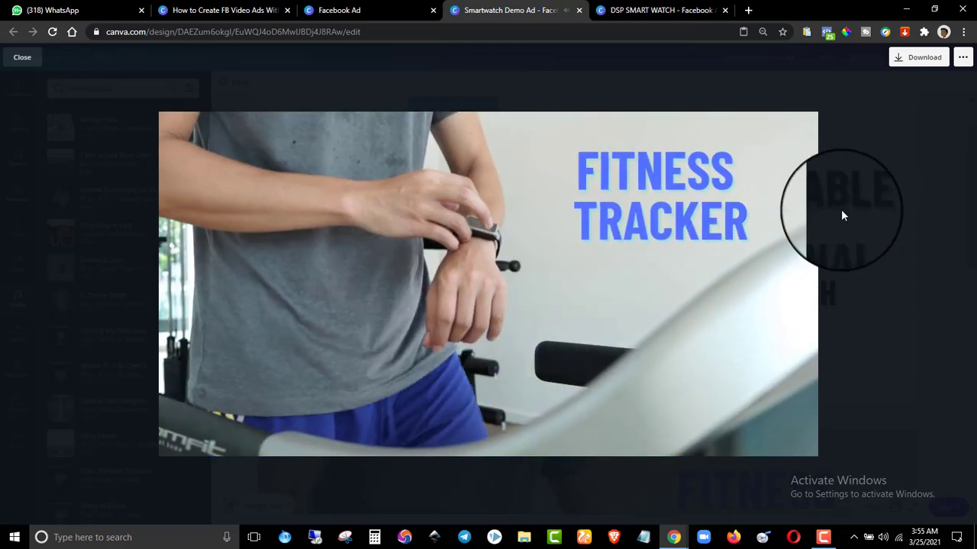
click(879, 203)
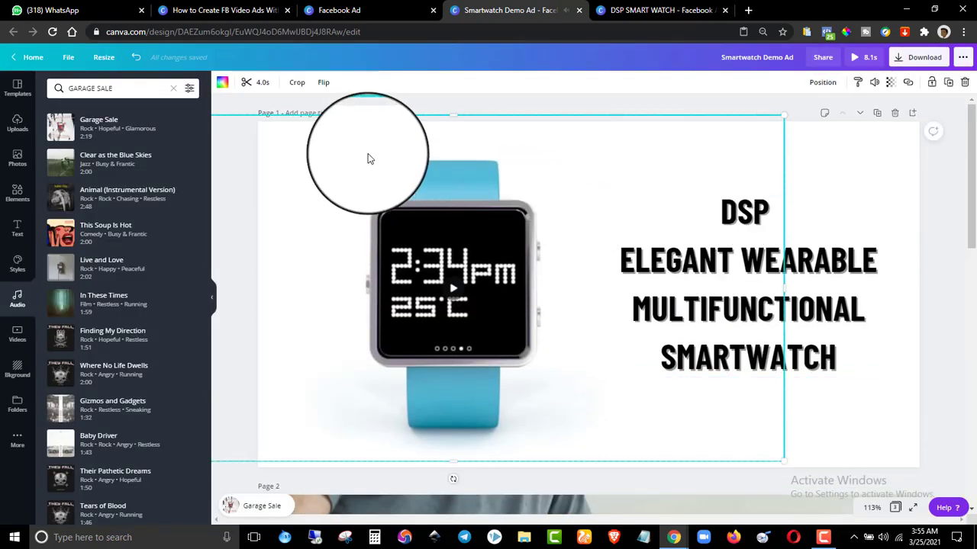
click(907, 174)
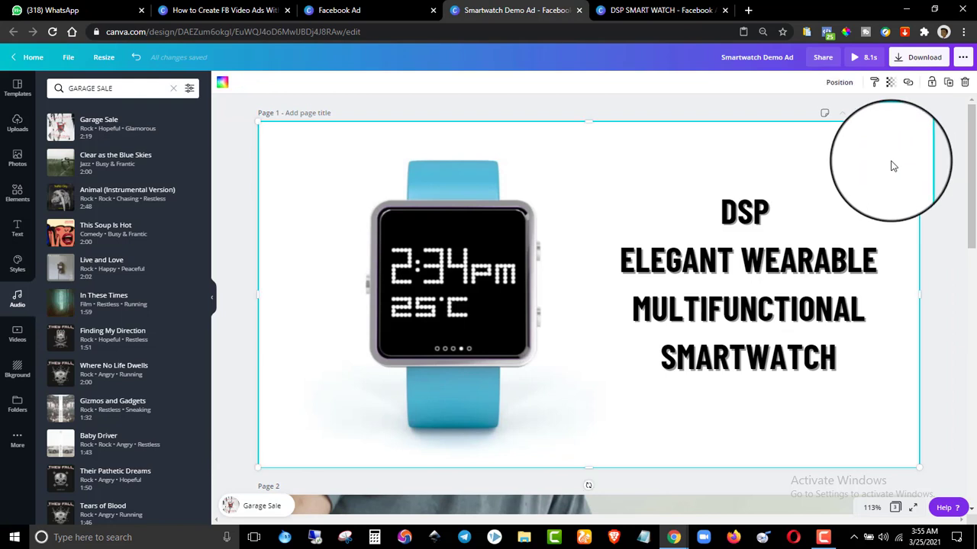
click(349, 126)
click(239, 84)
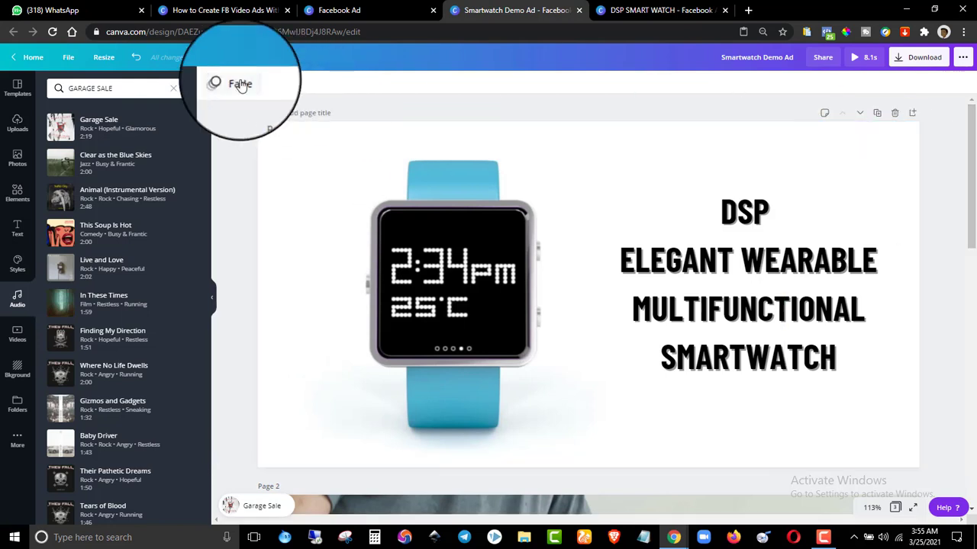
click(122, 131)
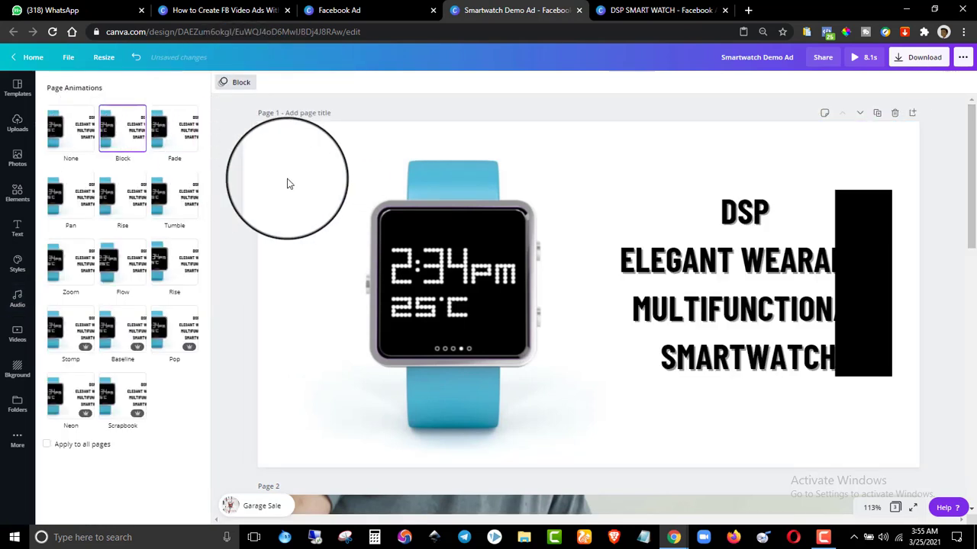
- Change page 2's animation from Pan to Block
scroll(382, 211, down, 5)
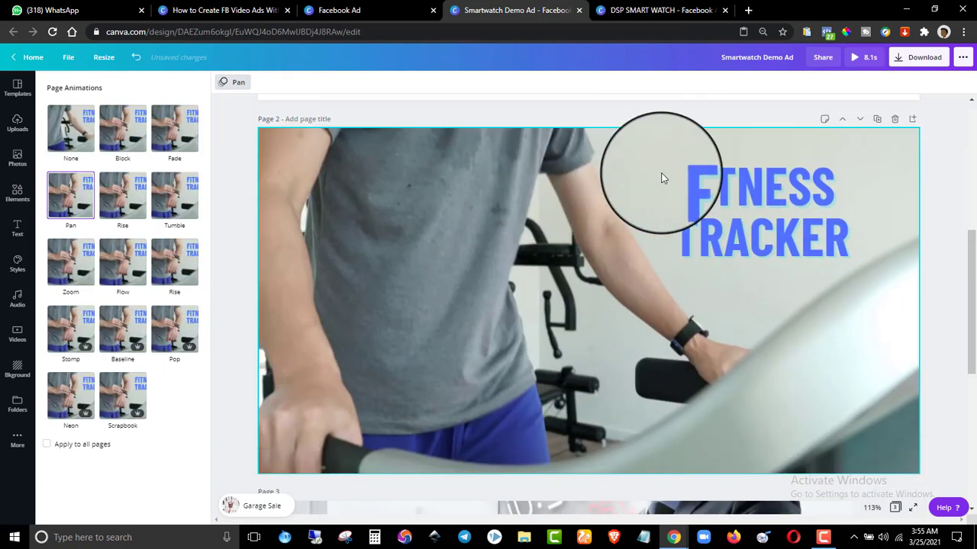
click(126, 128)
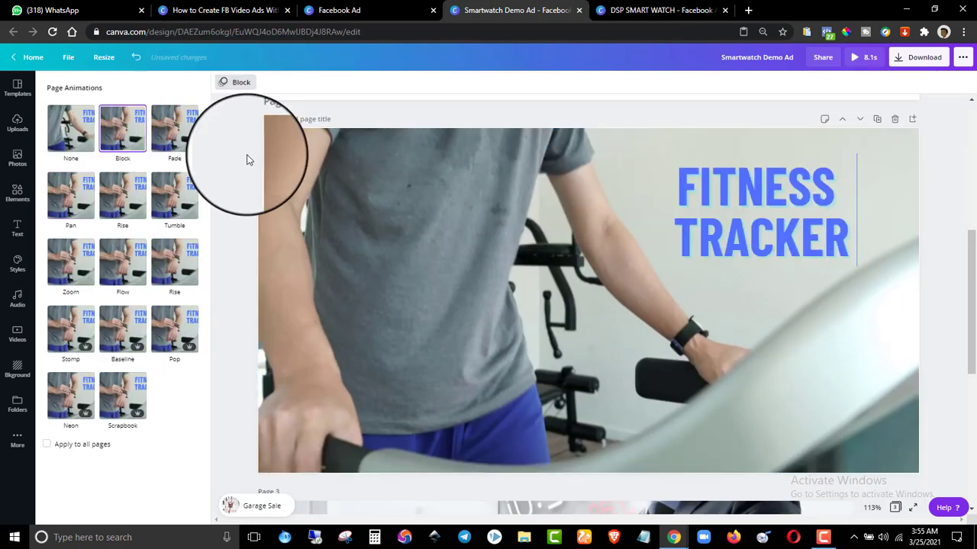
click(247, 160)
scroll(431, 201, down, 5)
scroll(471, 234, up, 10)
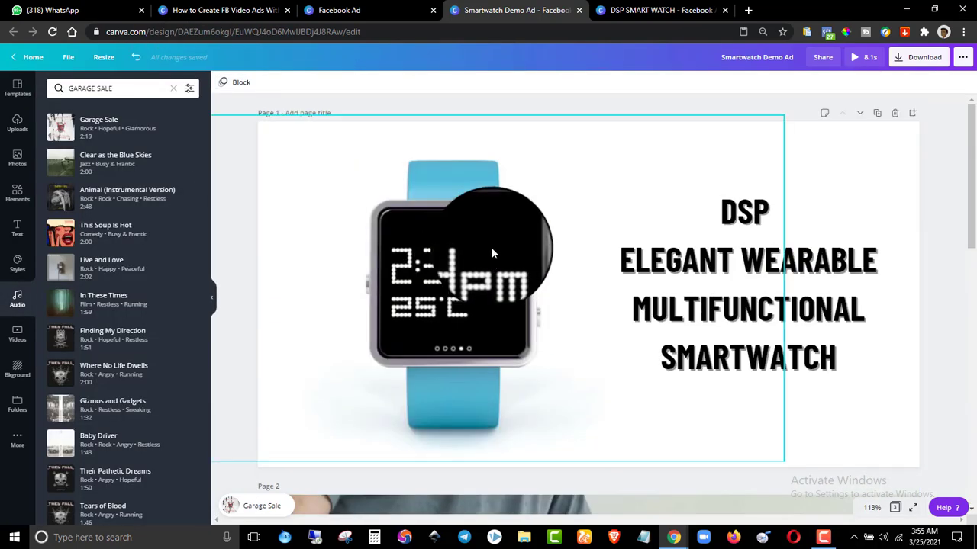
click(856, 61)
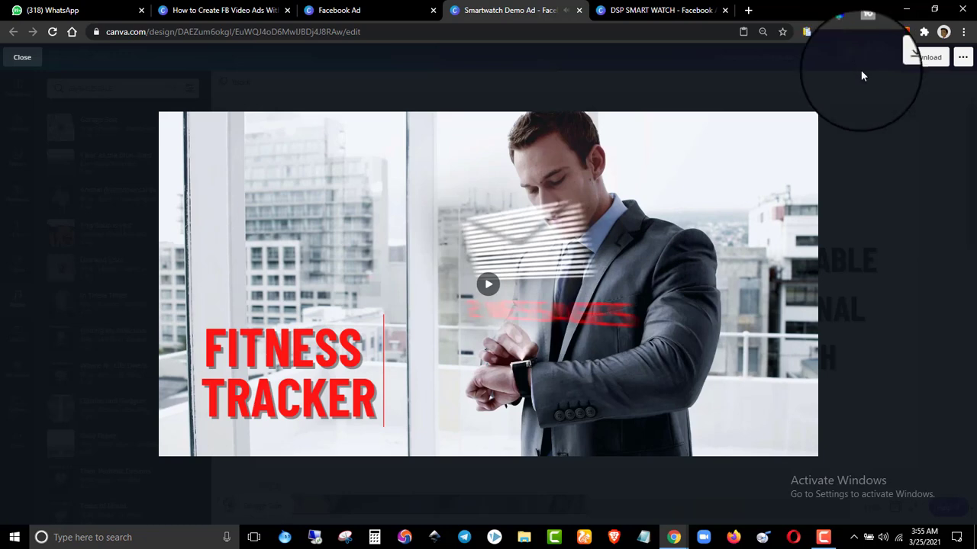
click(939, 194)
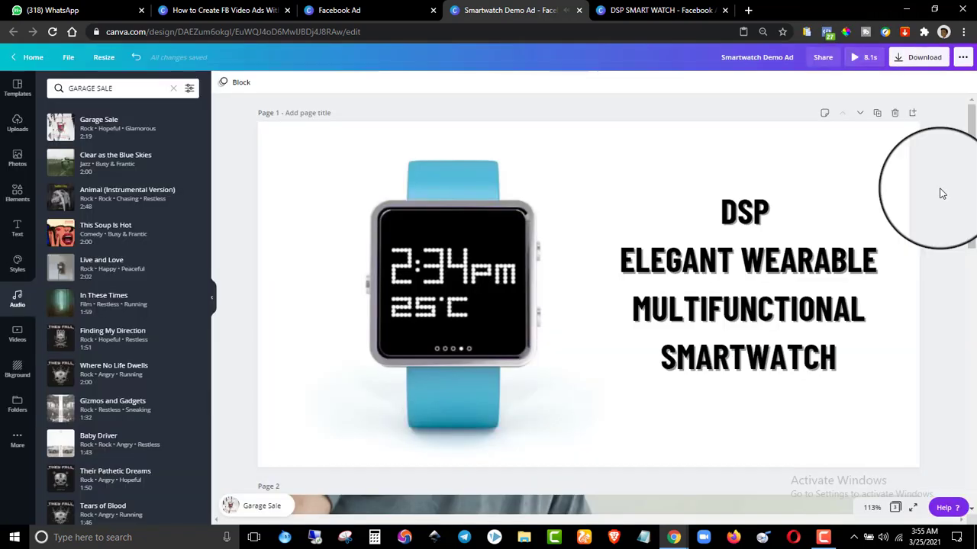
click(710, 10)
scroll(790, 261, up, 20)
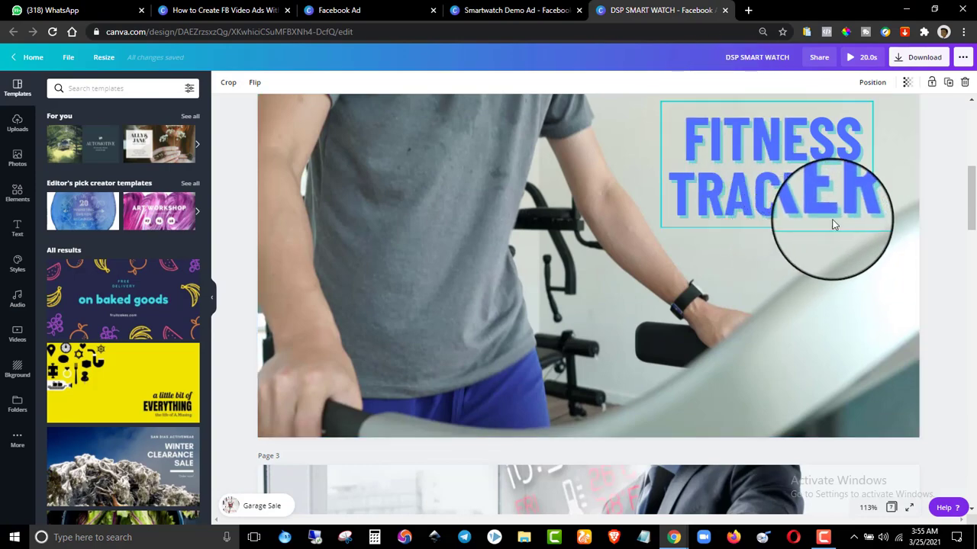
scroll(831, 229, down, 5)
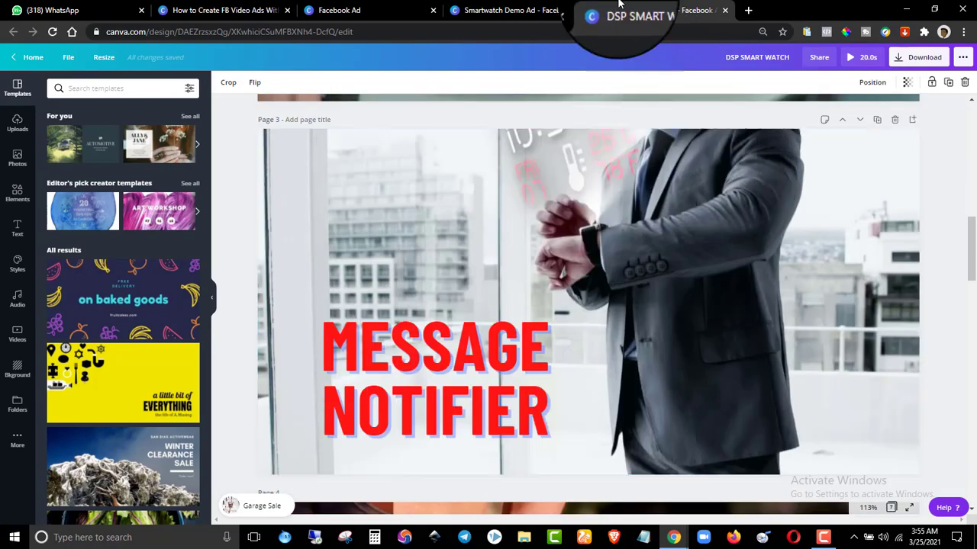
click(512, 10)
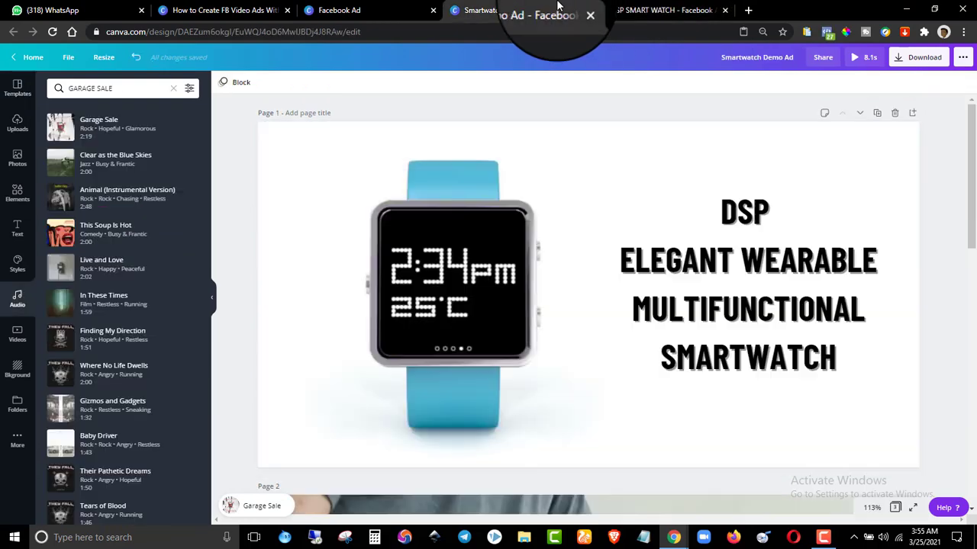
scroll(735, 273, down, 8)
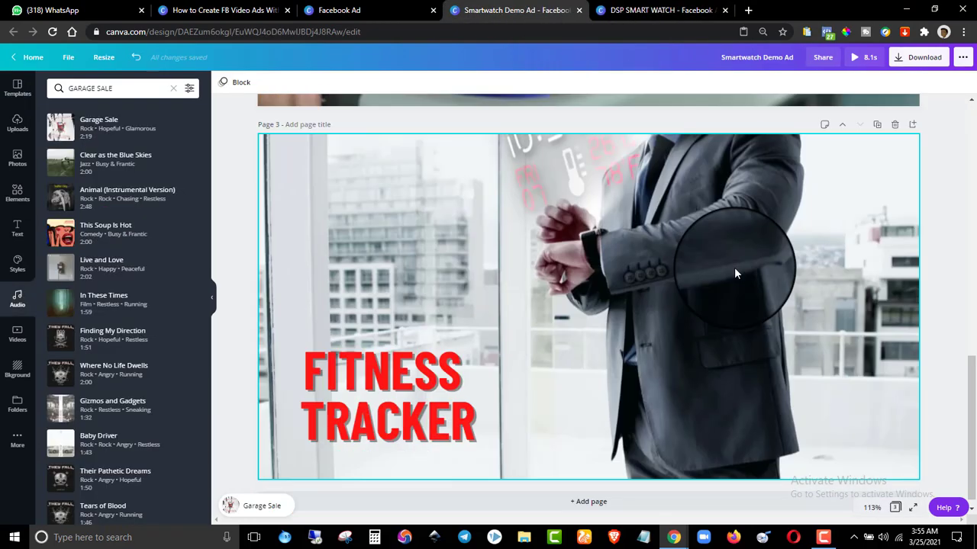
scroll(749, 296, down, 1)
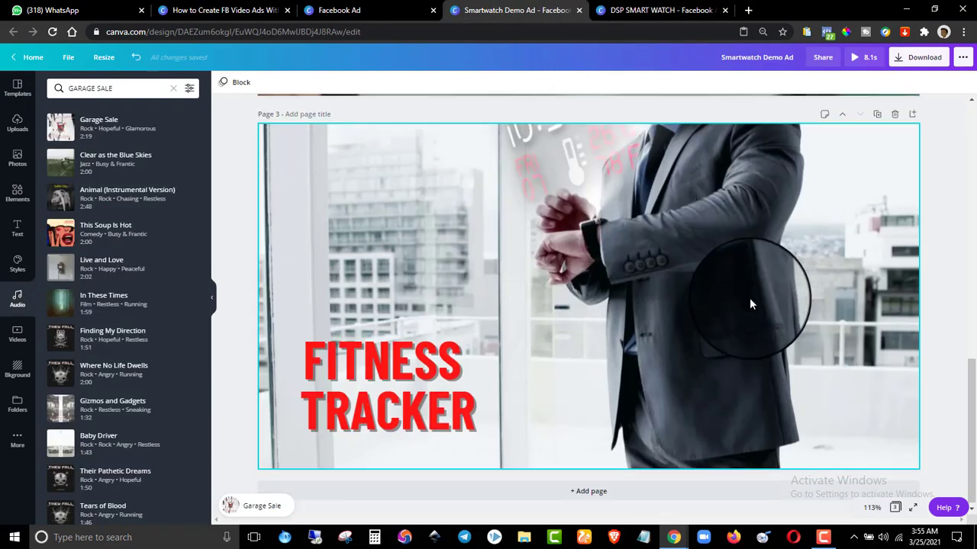
- Download all 3 pages as an MP4 Video file
click(912, 59)
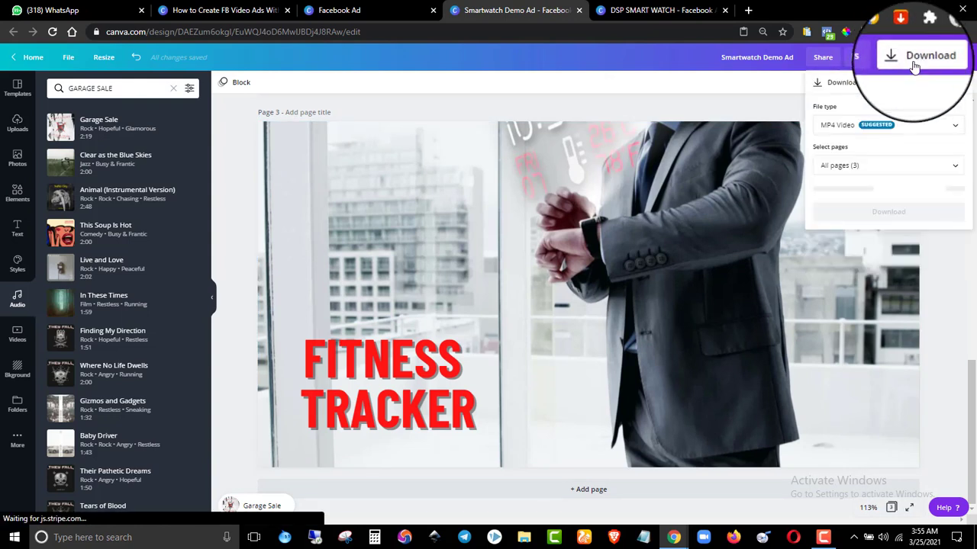
click(881, 125)
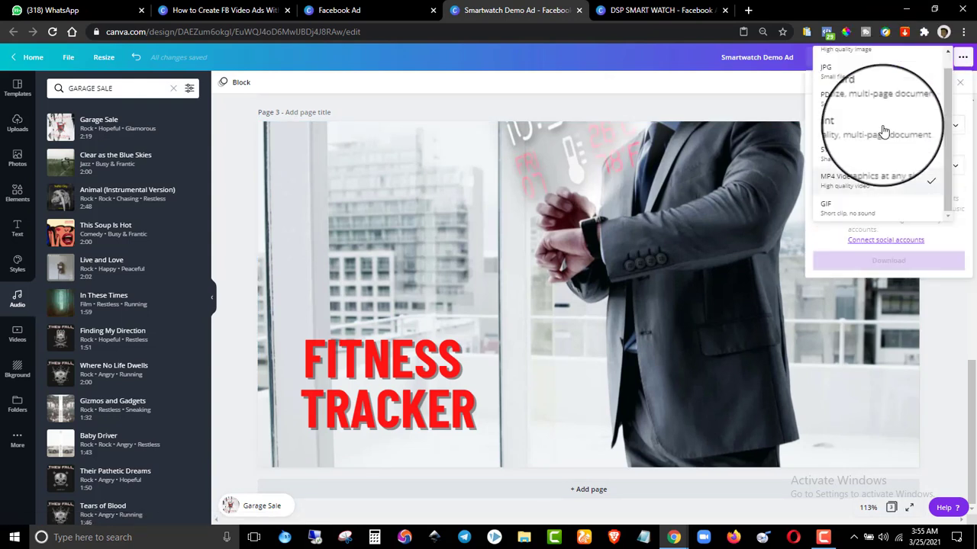
click(921, 184)
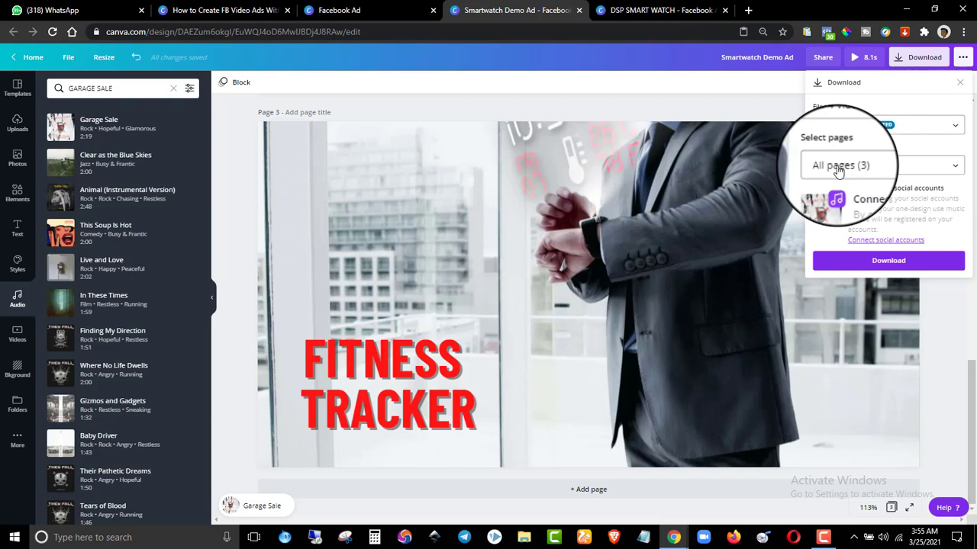
scroll(794, 233, up, 10)
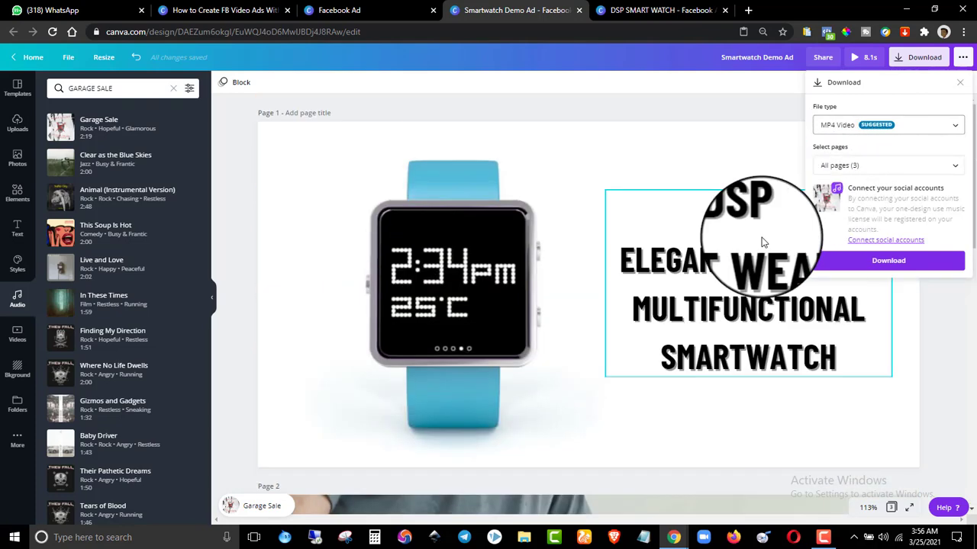
click(861, 263)
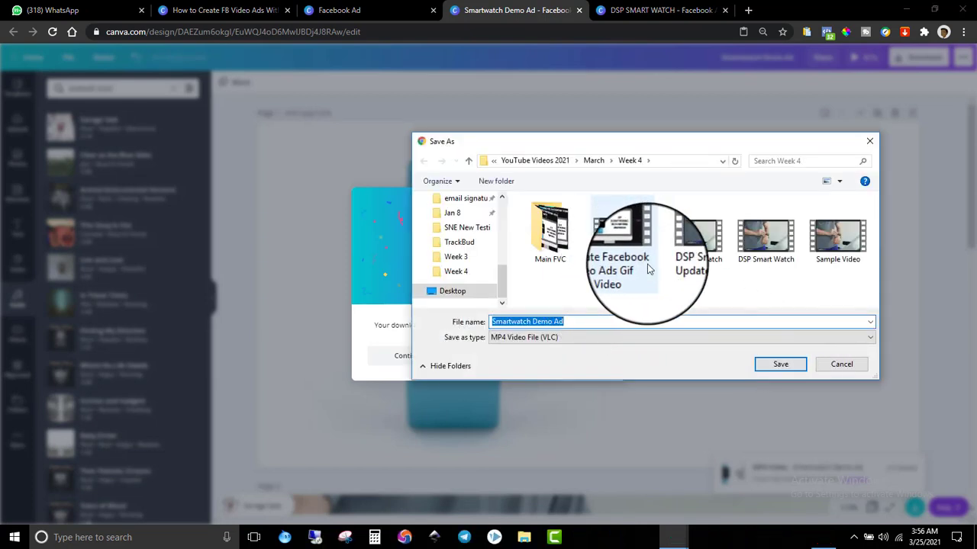
- Save Smartwatch Demo Ad.mp4 to the Week 4 folder and open it in Movies & TV
click(767, 365)
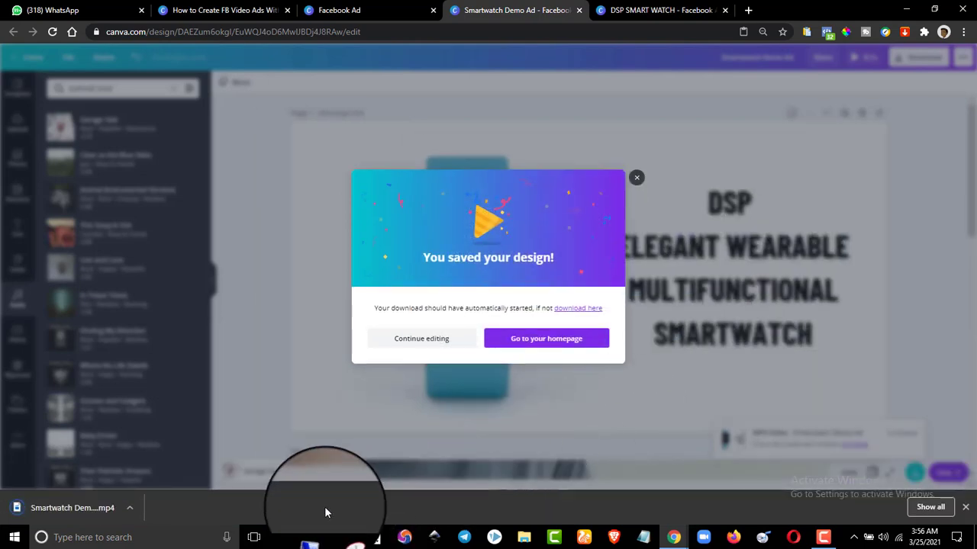
click(247, 393)
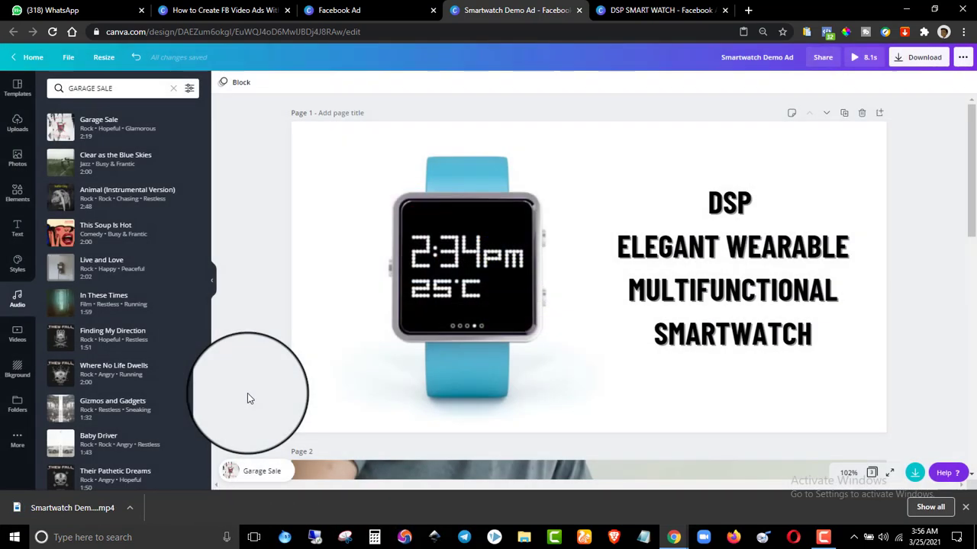
click(81, 503)
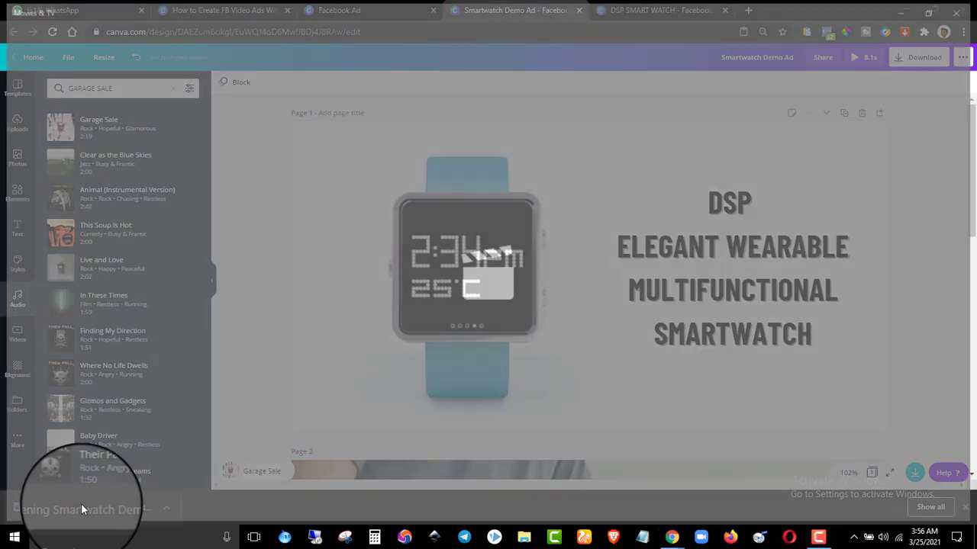